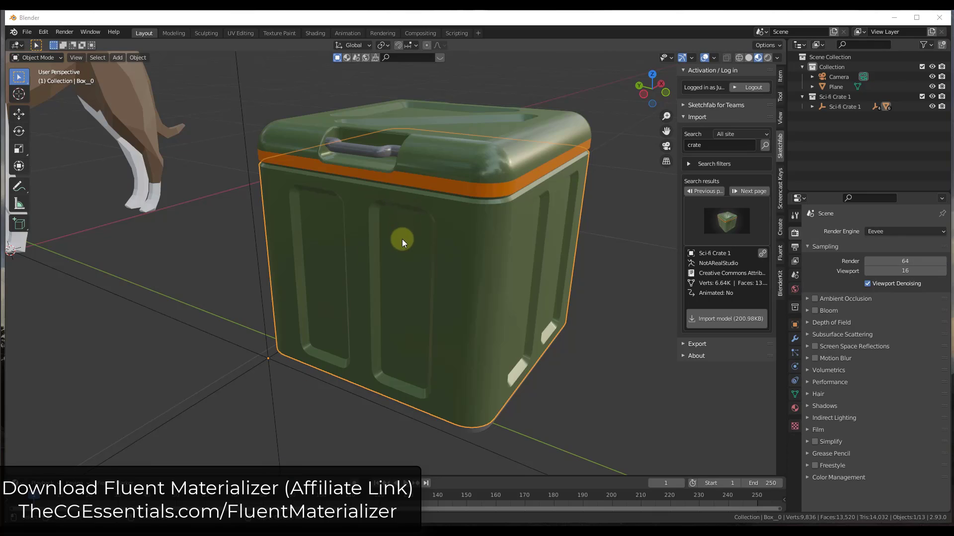
# - Examine the green sci-fi crate from several sides and check its model page on Sketchfab in the browser
pyautogui.moveTo(401, 240); pyautogui.dragTo(445, 281, button='middle')
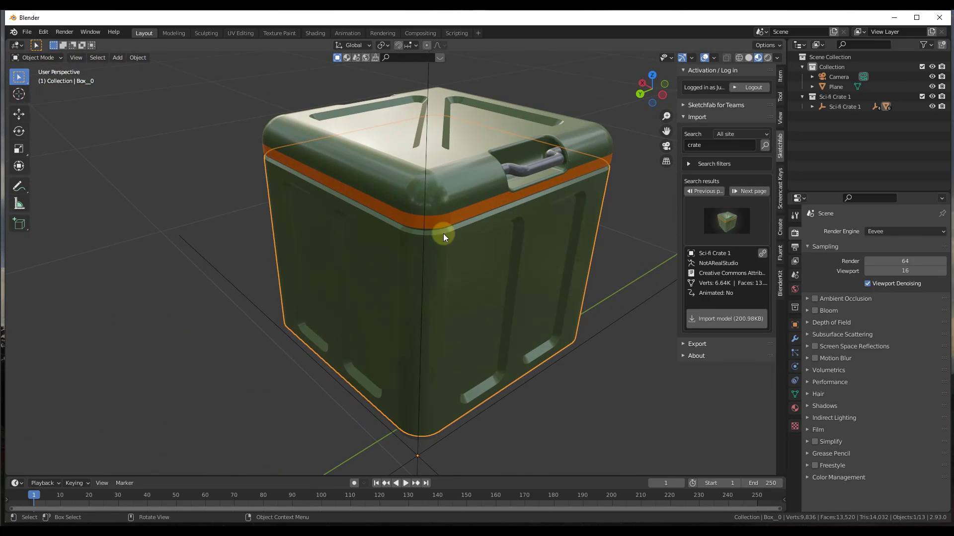
pyautogui.scroll(5, 443, 233)
pyautogui.scroll(-5, 469, 156)
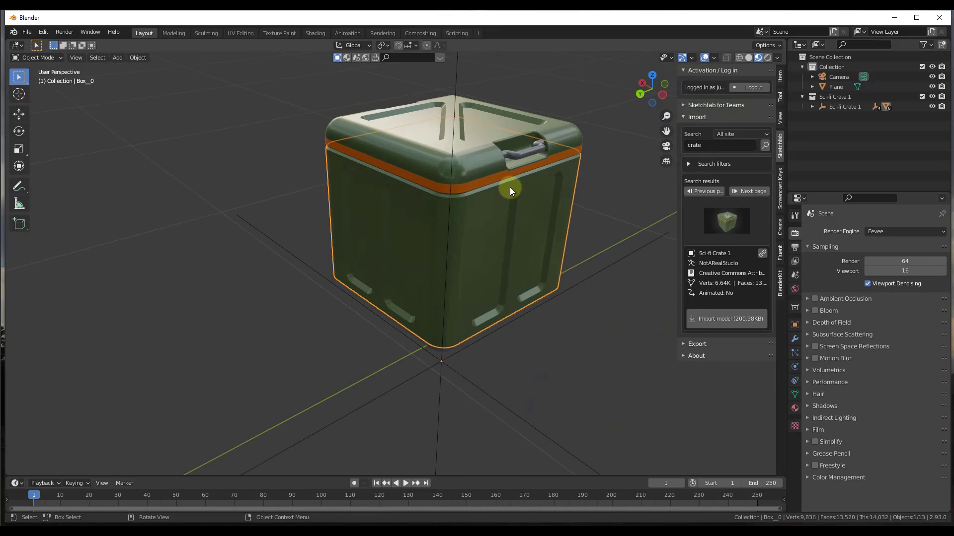
pyautogui.moveTo(510, 186); pyautogui.dragTo(493, 226, button='middle')
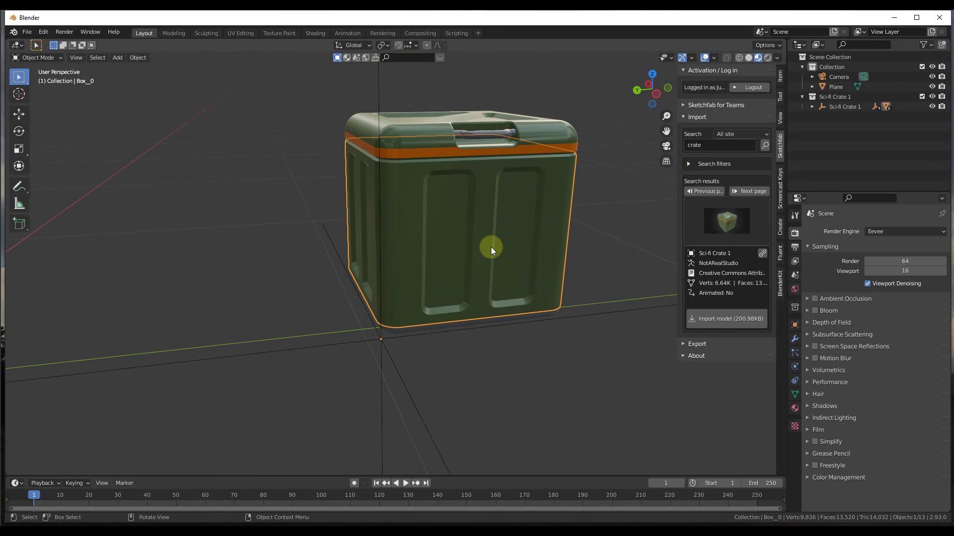
pyautogui.hotkey('alt', 'Tab')
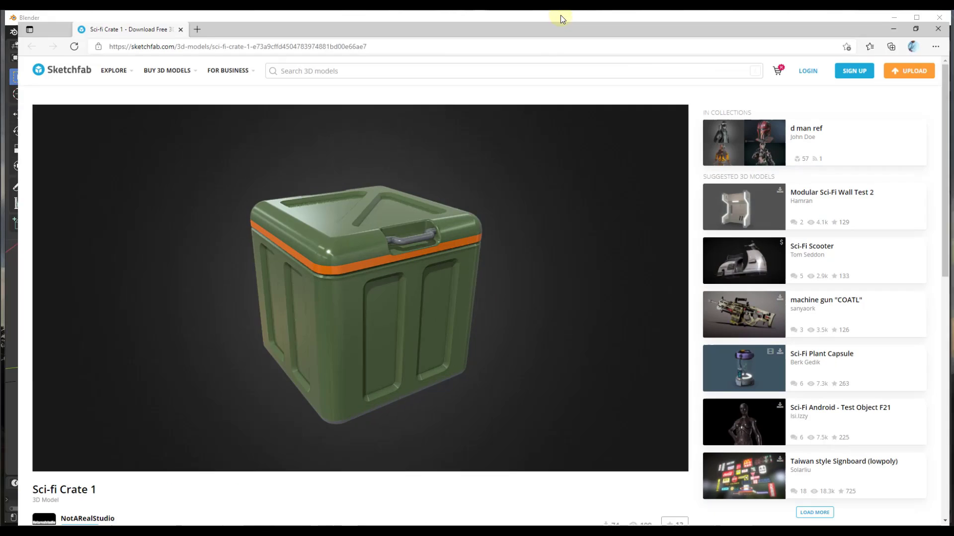
pyautogui.scroll(-3, 73, 503)
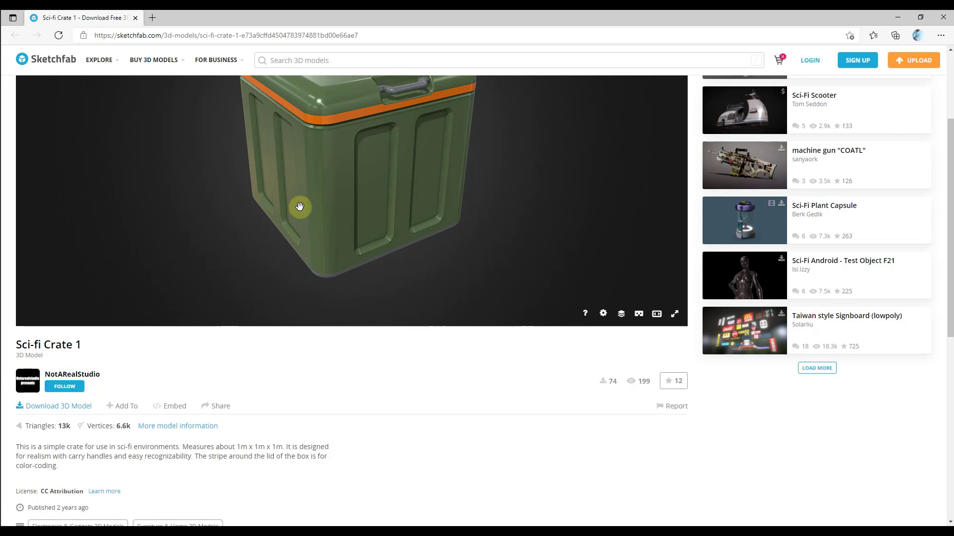
pyautogui.press('super+Down')
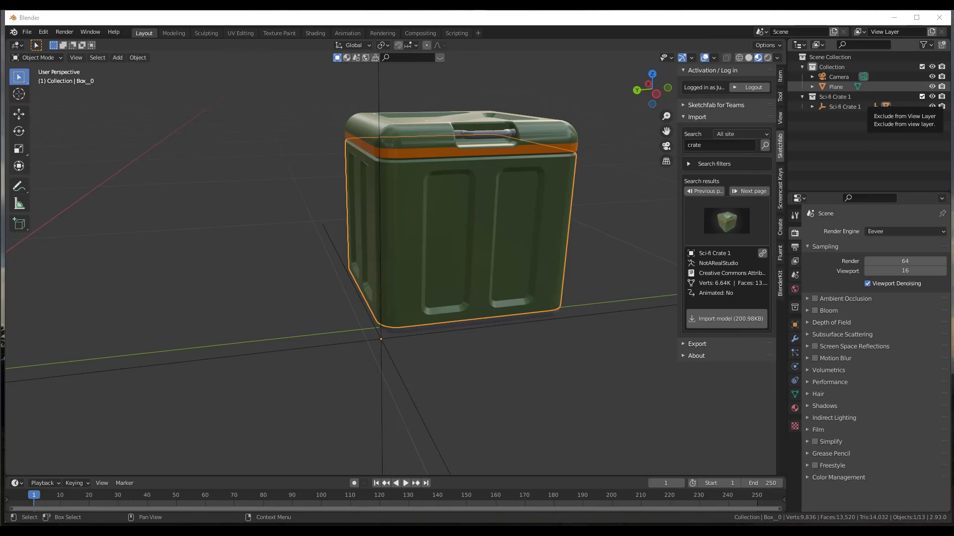
pyautogui.moveTo(480, 201); pyautogui.dragTo(535, 222, button='middle')
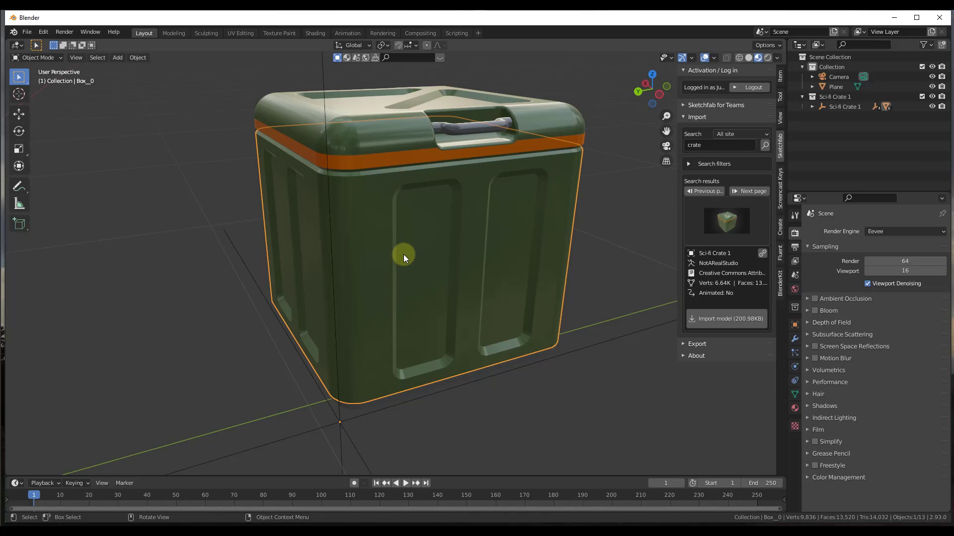
pyautogui.moveTo(422, 253); pyautogui.dragTo(442, 326, button='middle')
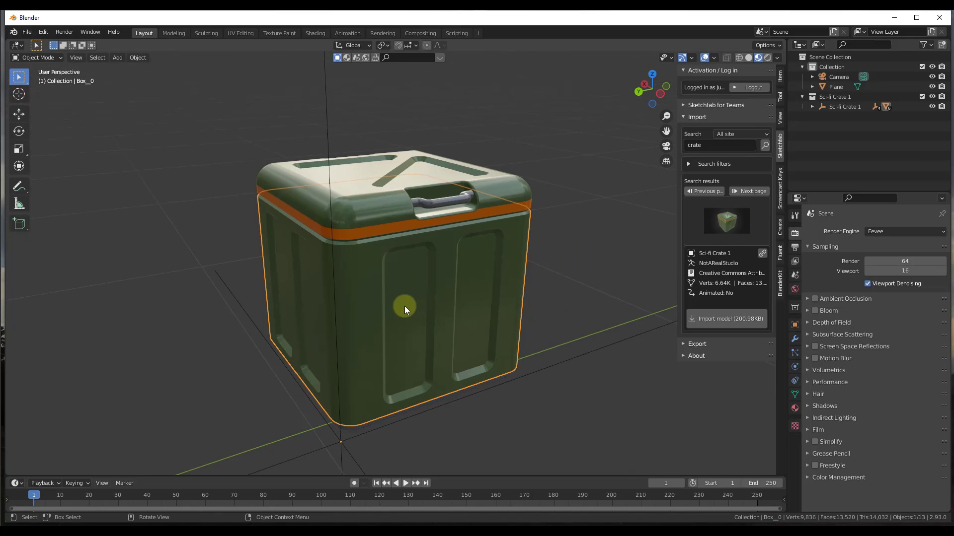
# - Switch to the Shading workspace and arrange the Principled BSDF node close beside the Material Output node
pyautogui.click(315, 33)
pyautogui.moveTo(336, 383); pyautogui.dragTo(378, 322)
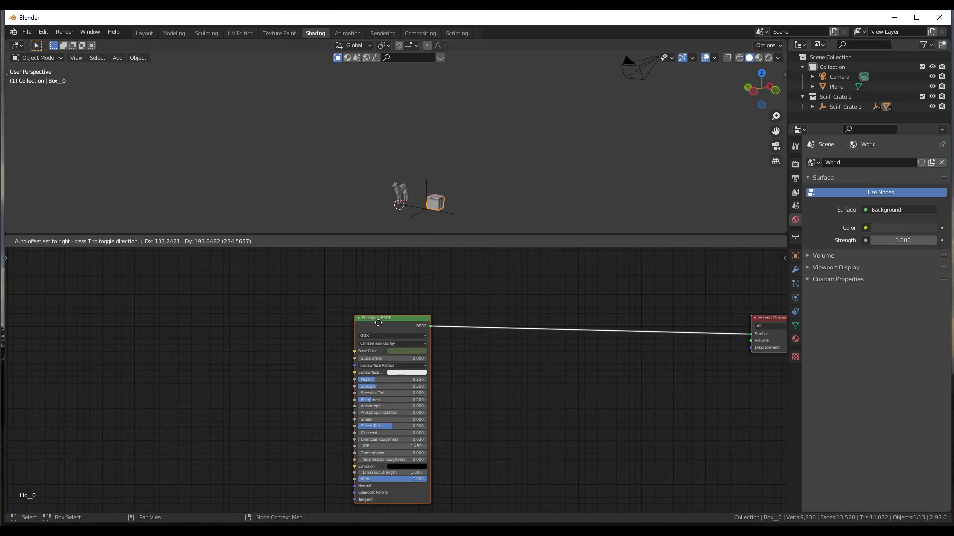
pyautogui.moveTo(374, 324); pyautogui.dragTo(647, 325)
pyautogui.click(745, 319)
pyautogui.moveTo(745, 318); pyautogui.dragTo(713, 317)
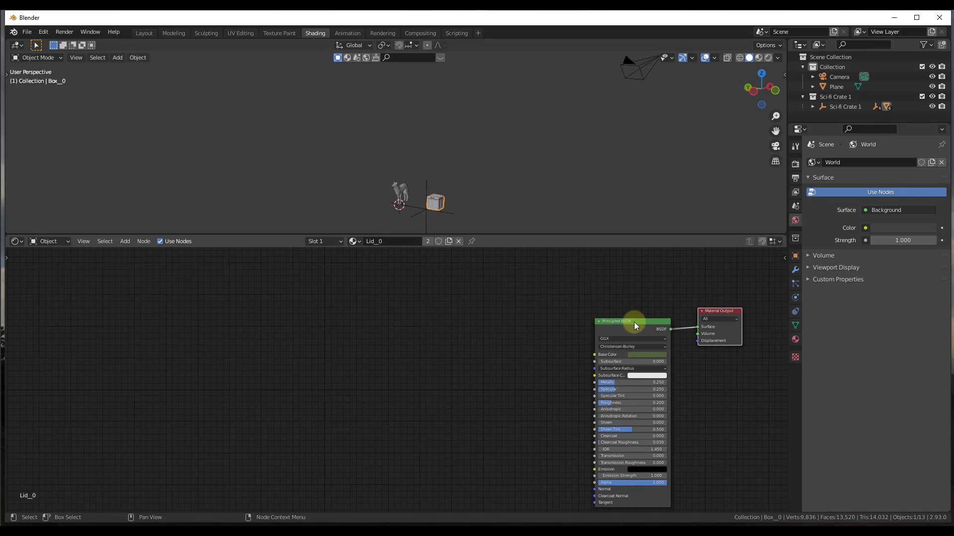
pyautogui.moveTo(636, 325); pyautogui.dragTo(631, 317)
# - Show the crate up close in the 3D viewport with Material Preview shading
pyautogui.scroll(5, 434, 209)
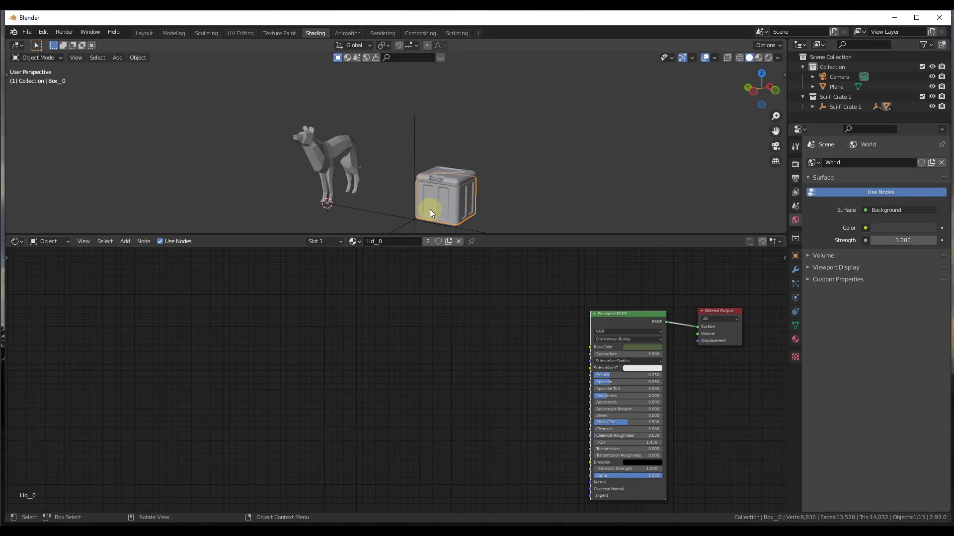
pyautogui.scroll(4, 434, 199)
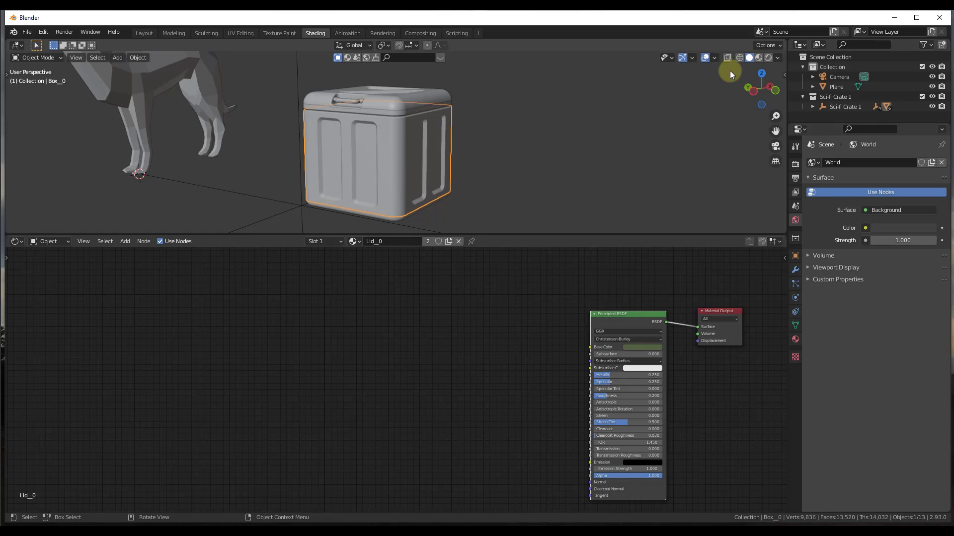
pyautogui.click(758, 58)
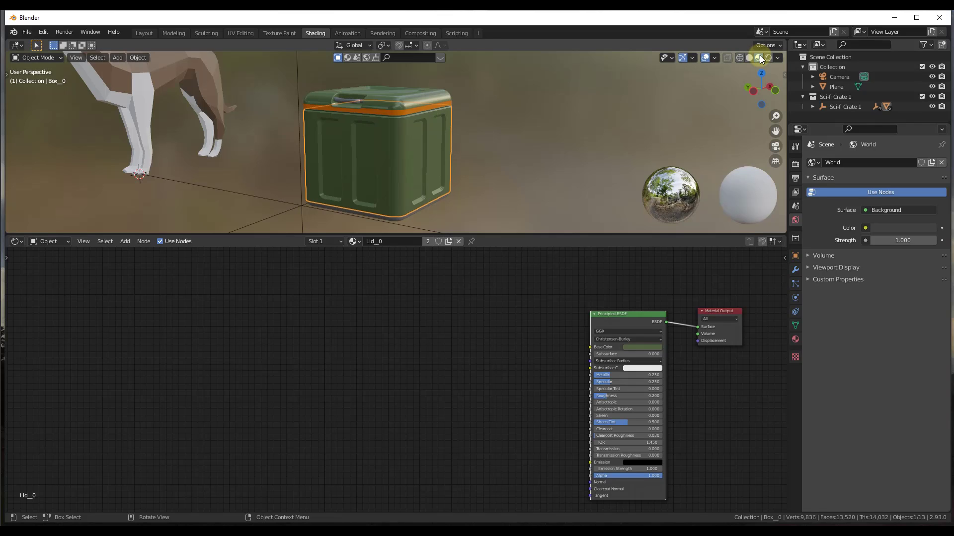
pyautogui.moveTo(362, 132); pyautogui.dragTo(419, 173, button='middle')
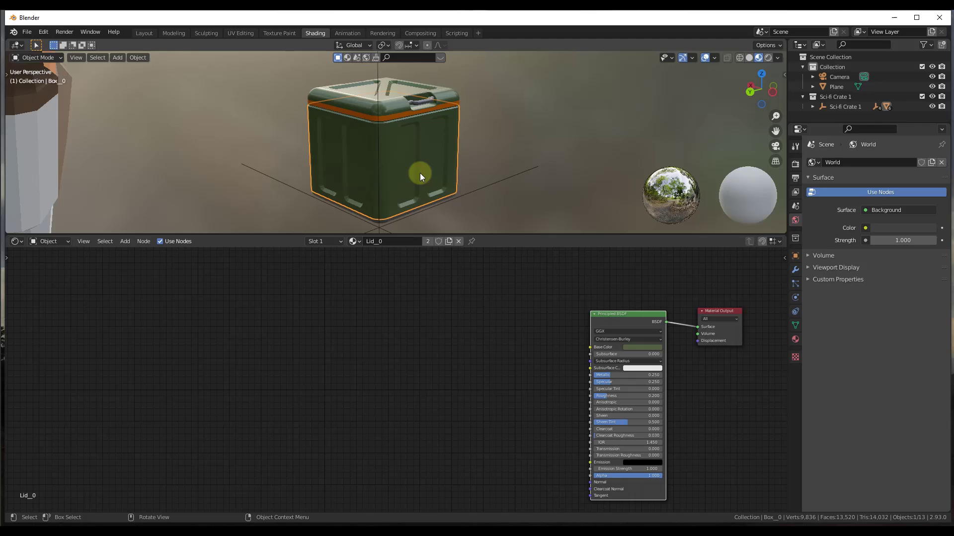
# - Enable Ambient Occlusion in the Eevee render settings, comparing the crate with the effect off and on
pyautogui.click(795, 165)
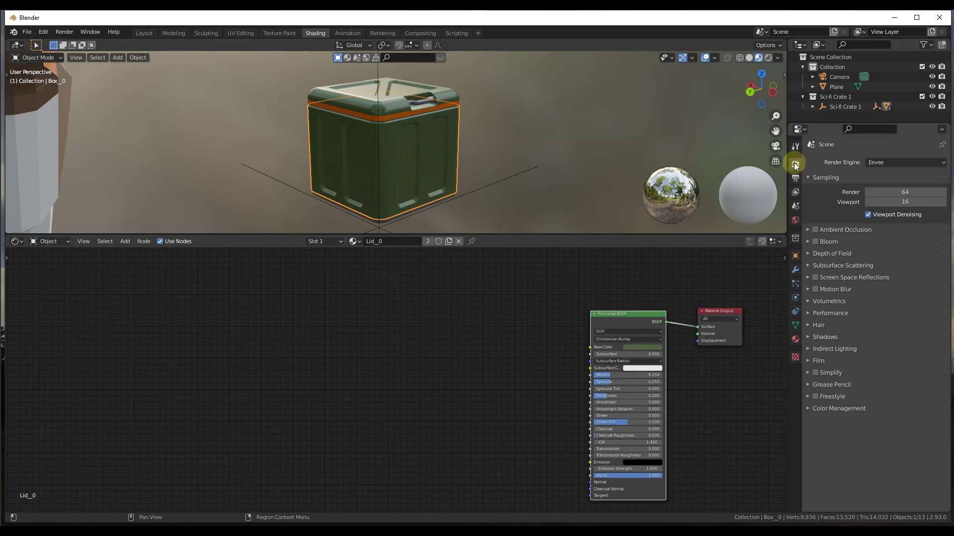
pyautogui.click(815, 230)
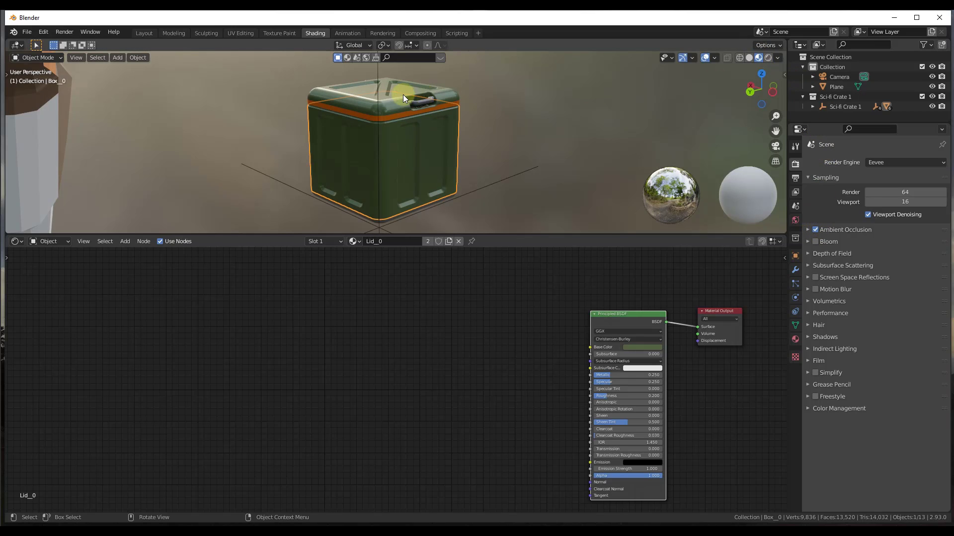
pyautogui.scroll(8, 403, 94)
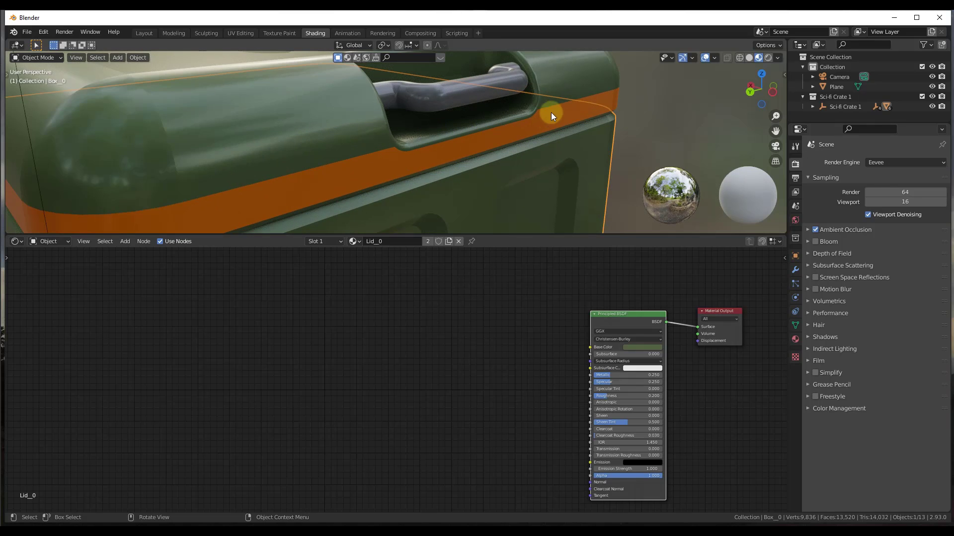
pyautogui.scroll(-8, 485, 124)
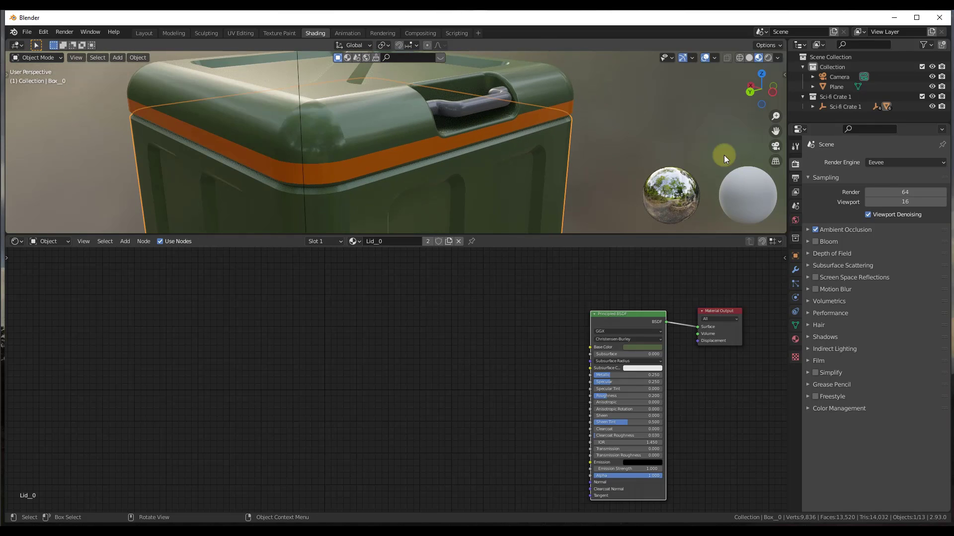
pyautogui.click(815, 229)
pyautogui.click(815, 229)
pyautogui.scroll(-4, 526, 104)
pyautogui.scroll(-3, 527, 104)
# - Show the Fluent library beside the node editor and add a new Fluent layer node to the Lid__0 material
pyautogui.moveTo(623, 319); pyautogui.dragTo(632, 317)
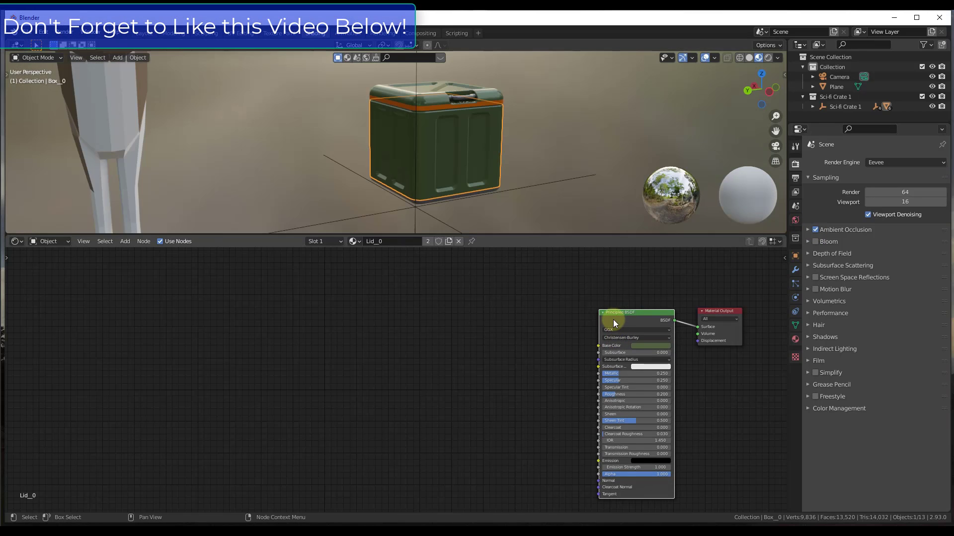
pyautogui.moveTo(611, 316); pyautogui.dragTo(604, 318)
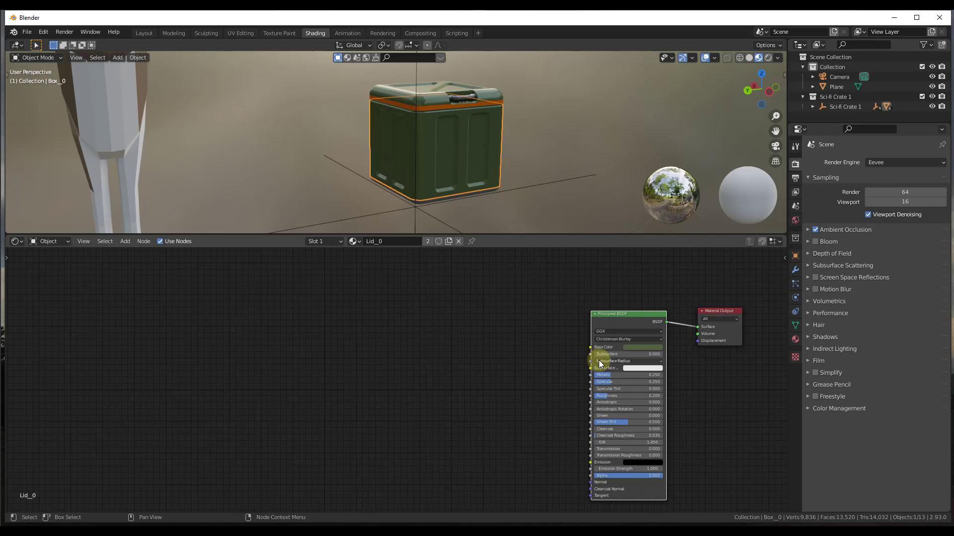
pyautogui.press('n')
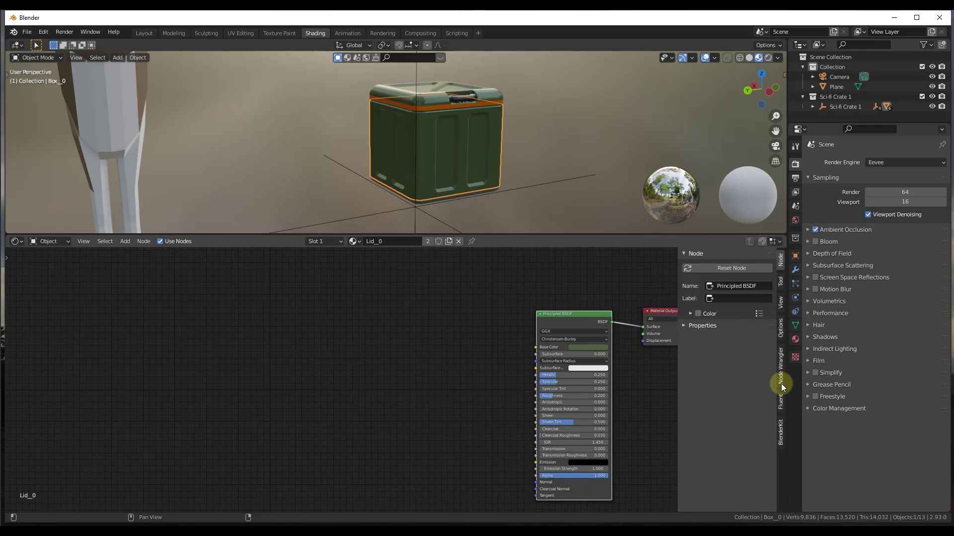
pyautogui.click(779, 402)
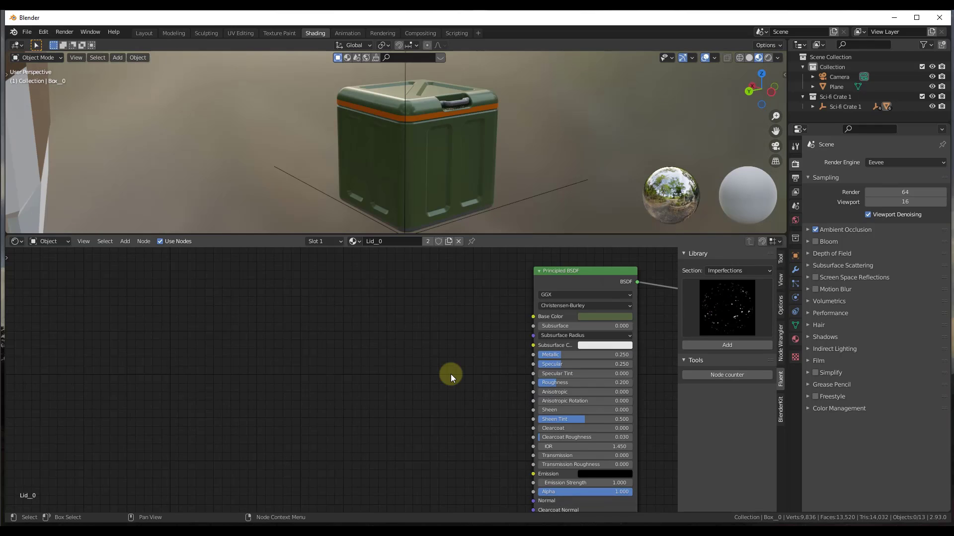
pyautogui.hotkey('shift', 'f')
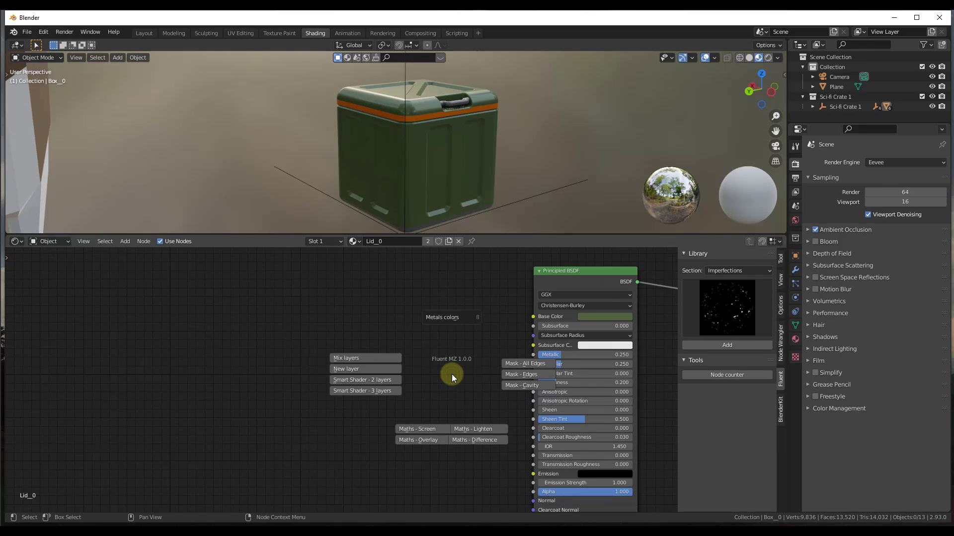
pyautogui.click(370, 365)
# - Connect the Layer node's Color, Metallic, Roughness and Normal outputs to the Base Color, Metallic, Roughness and Normal inputs of the Principled BSDF
pyautogui.moveTo(196, 385); pyautogui.dragTo(534, 316)
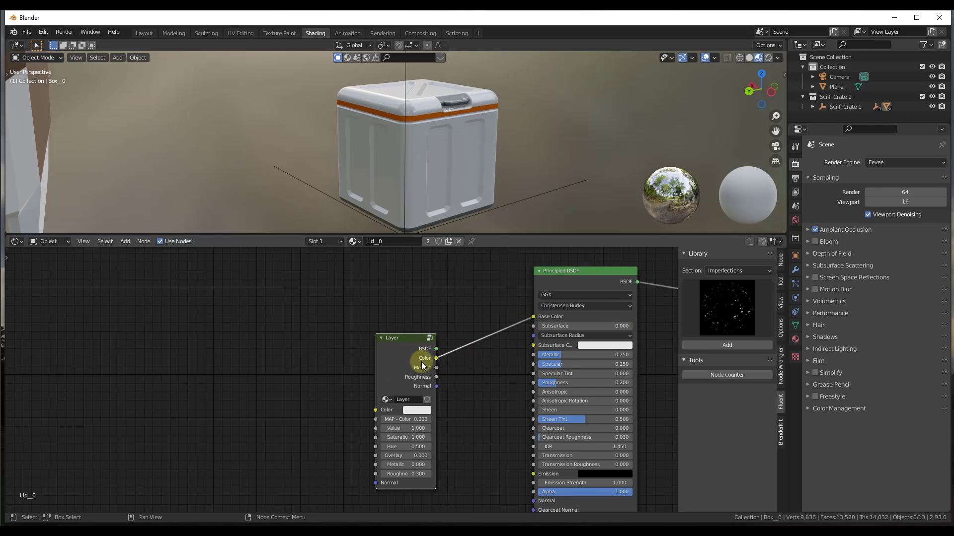
pyautogui.moveTo(436, 368); pyautogui.dragTo(535, 354)
pyautogui.moveTo(436, 377); pyautogui.dragTo(534, 382)
pyautogui.moveTo(437, 387); pyautogui.dragTo(532, 501)
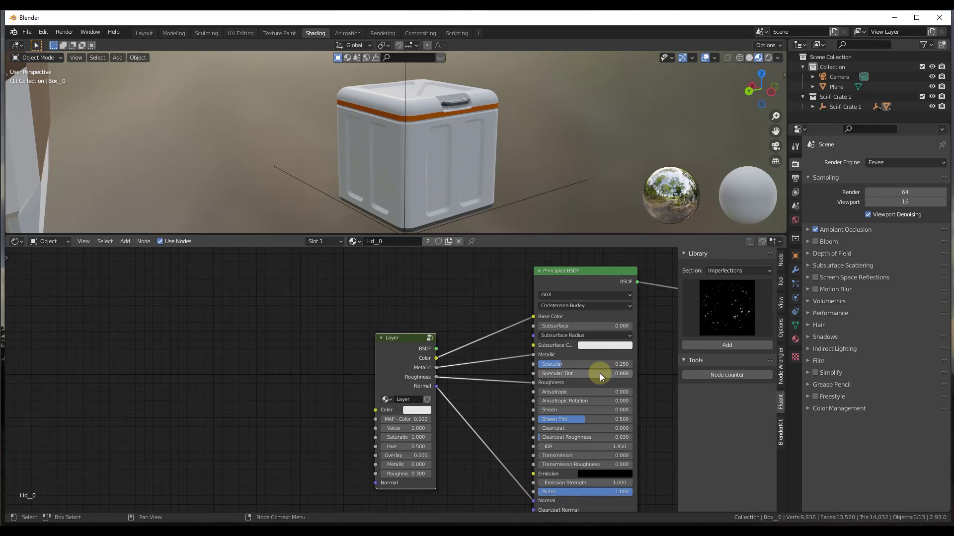
pyautogui.scroll(4, 424, 117)
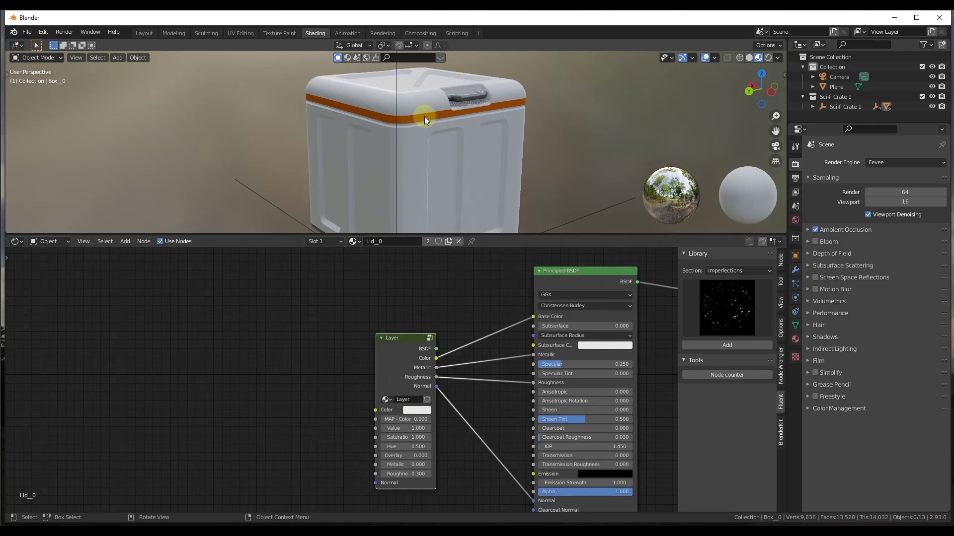
pyautogui.scroll(-3, 426, 120)
# - Move the Layer node away from the Principled BSDF and set its color to a muted dark green
pyautogui.moveTo(398, 350); pyautogui.dragTo(376, 346)
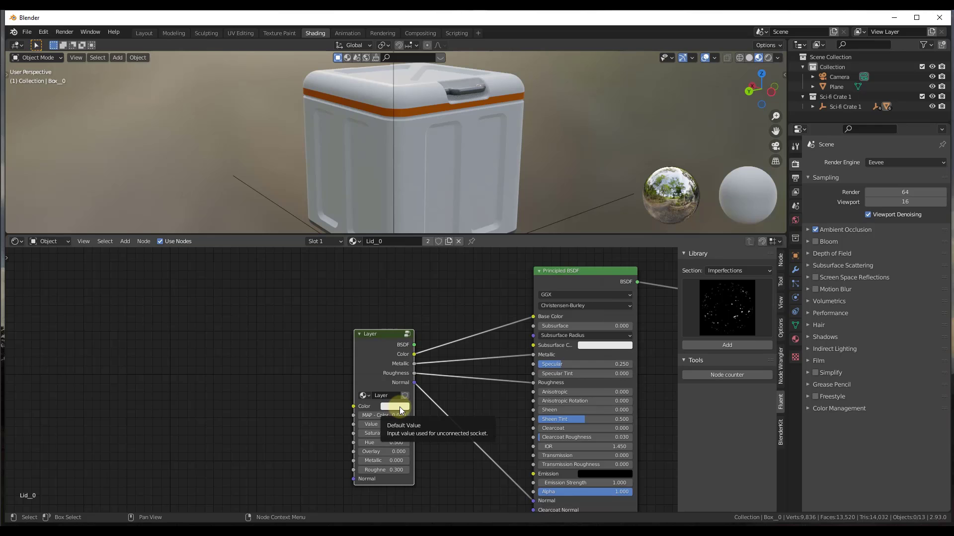
pyautogui.click(402, 410)
pyautogui.moveTo(402, 314); pyautogui.dragTo(388, 300)
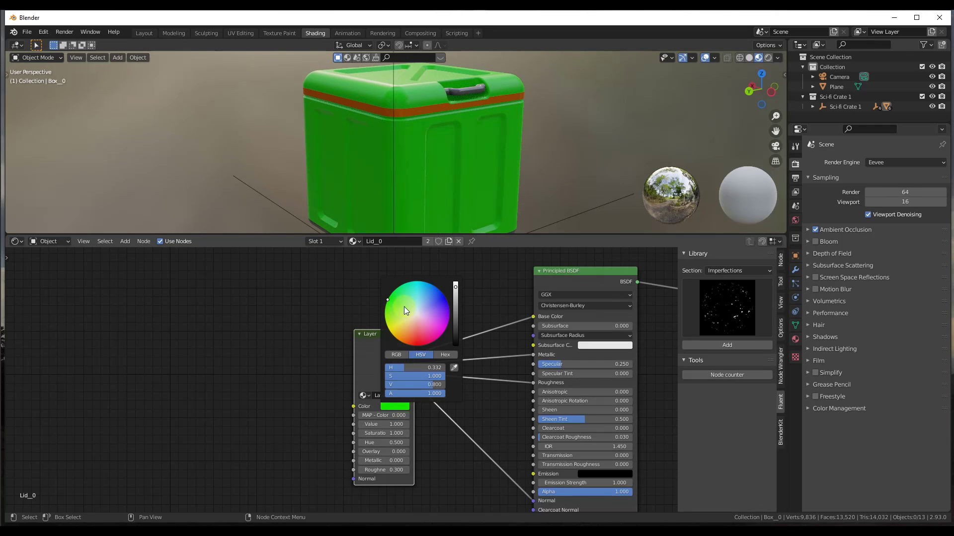
pyautogui.moveTo(458, 303); pyautogui.dragTo(455, 326)
pyautogui.click(397, 307)
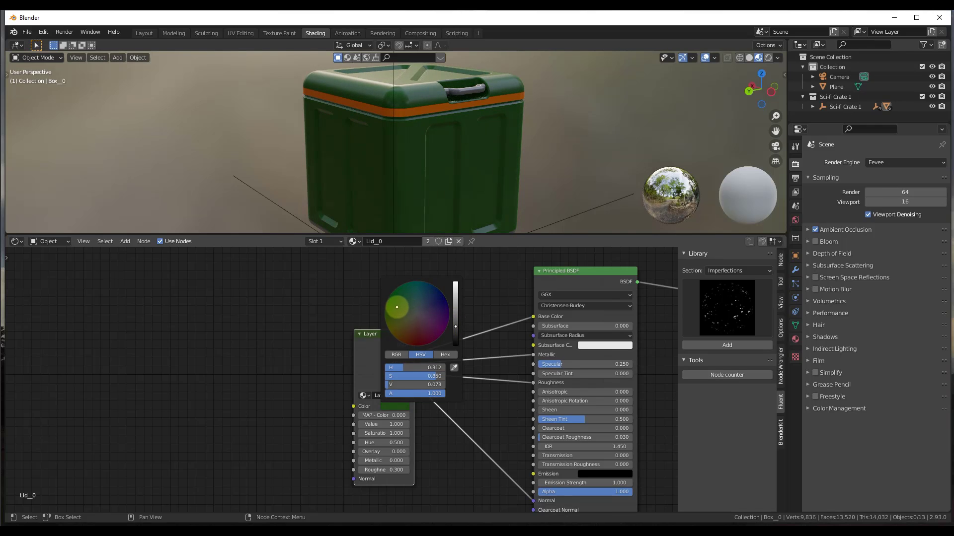
pyautogui.moveTo(396, 307)
pyautogui.mouseDown()
pyautogui.moveTo(411, 308)
pyautogui.moveTo(404, 311)
pyautogui.mouseUp()
pyautogui.scroll(-3, 448, 142)
pyautogui.moveTo(464, 178); pyautogui.dragTo(466, 165, button='middle')
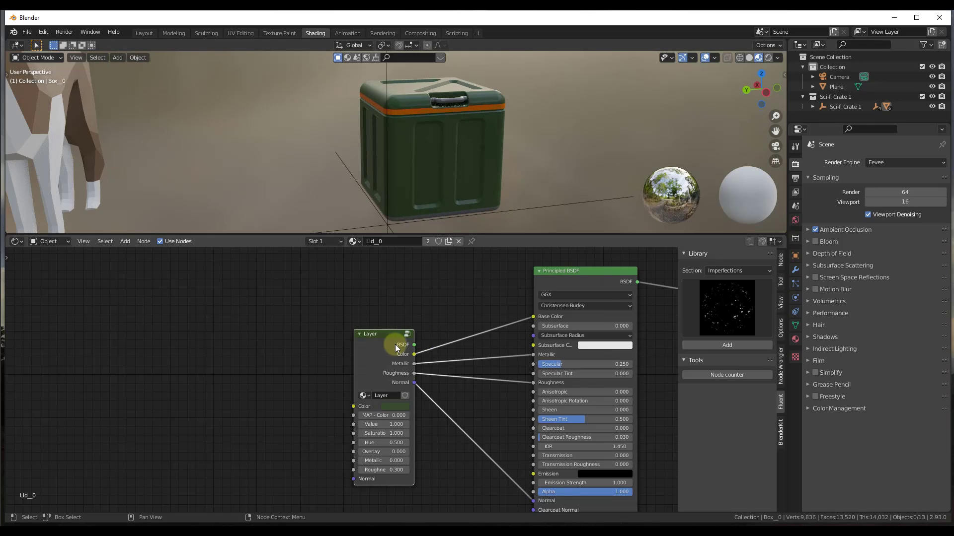
# - Add the Scratches x3 node from the Fluent Imperfections library and place it before the Layer node
pyautogui.moveTo(380, 339); pyautogui.dragTo(358, 341)
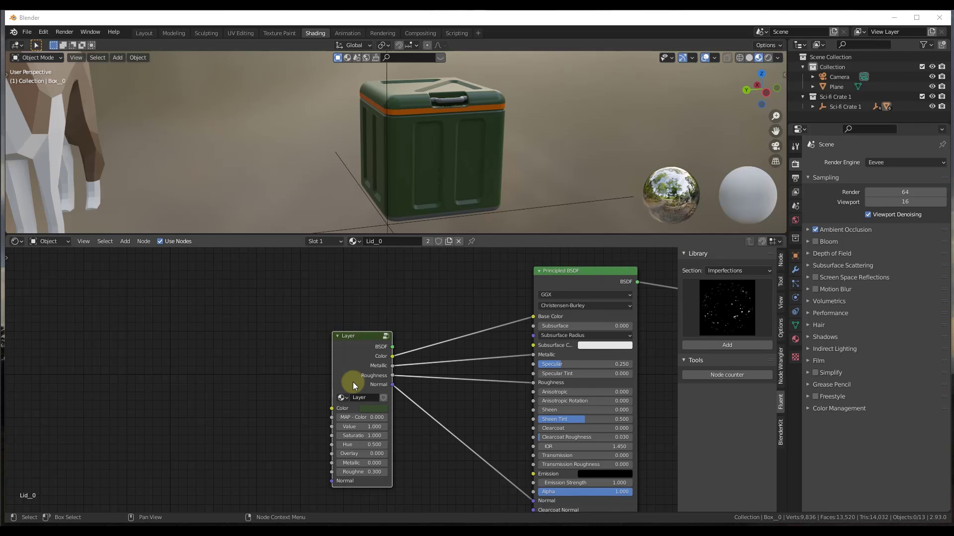
pyautogui.moveTo(354, 367); pyautogui.dragTo(343, 365)
pyautogui.click(720, 272)
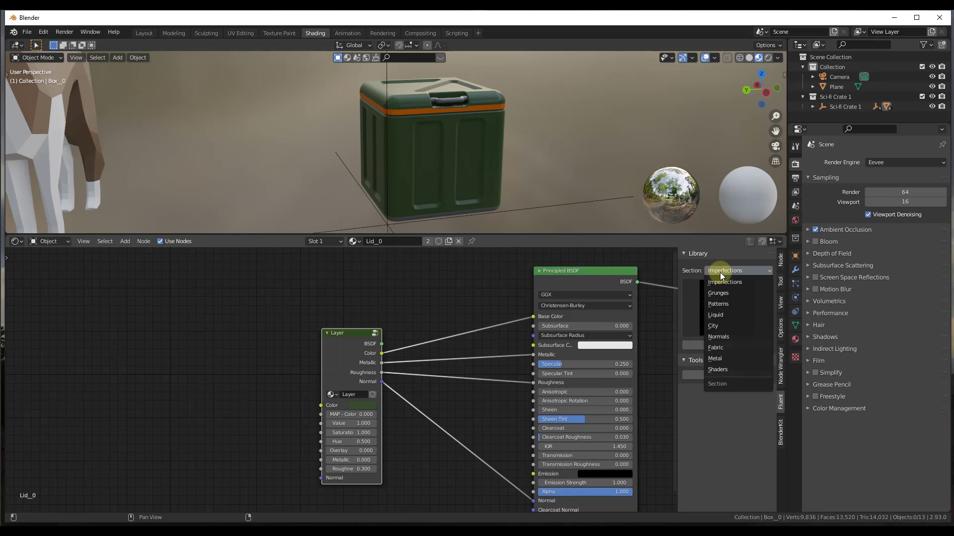
pyautogui.click(724, 281)
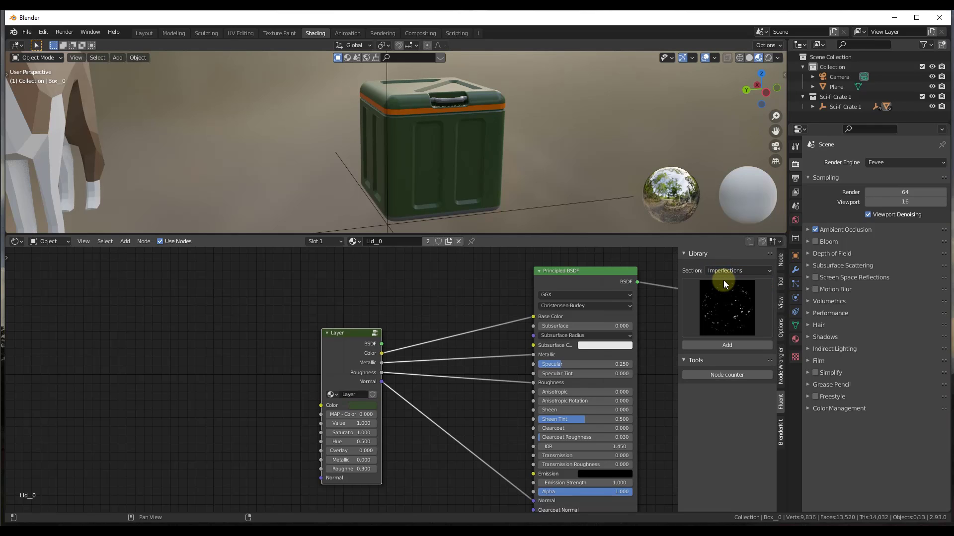
pyautogui.click(730, 306)
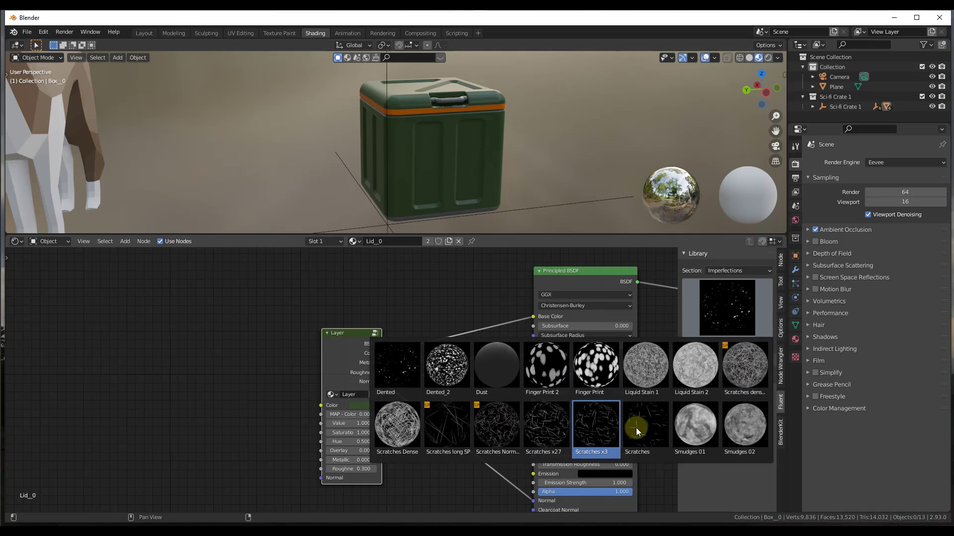
pyautogui.click(582, 419)
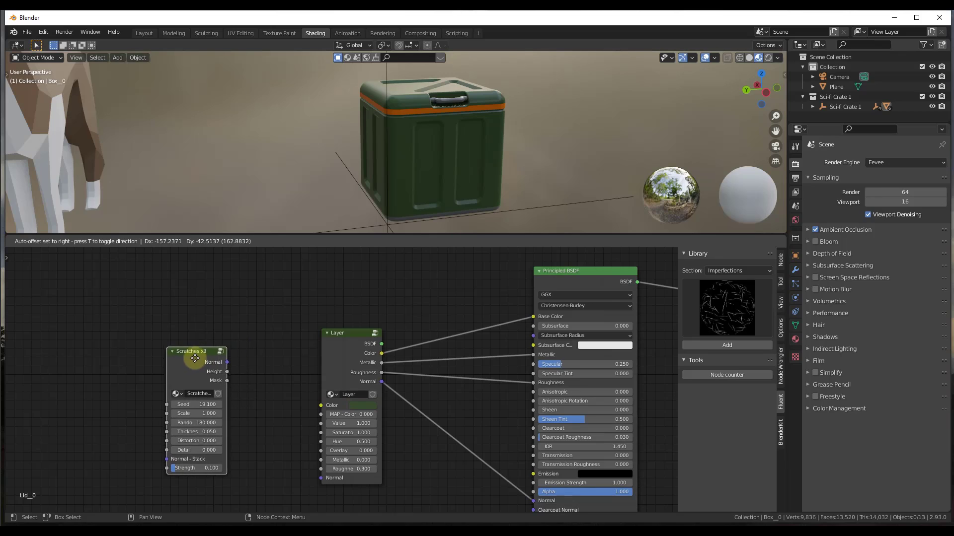
# - Place the Scratches x3 node and connect its Normal output to the Layer node's Normal input
pyautogui.click(206, 362)
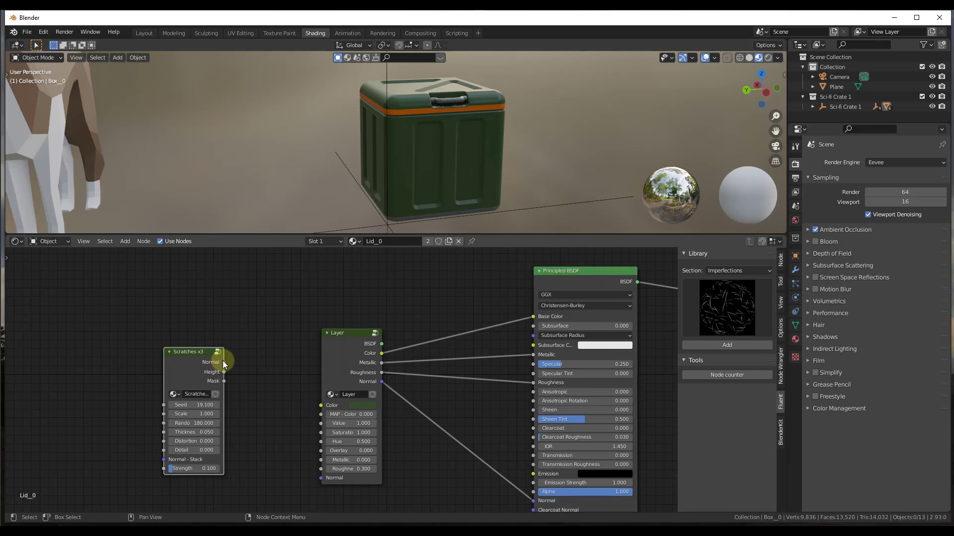
pyautogui.moveTo(225, 363); pyautogui.dragTo(323, 480)
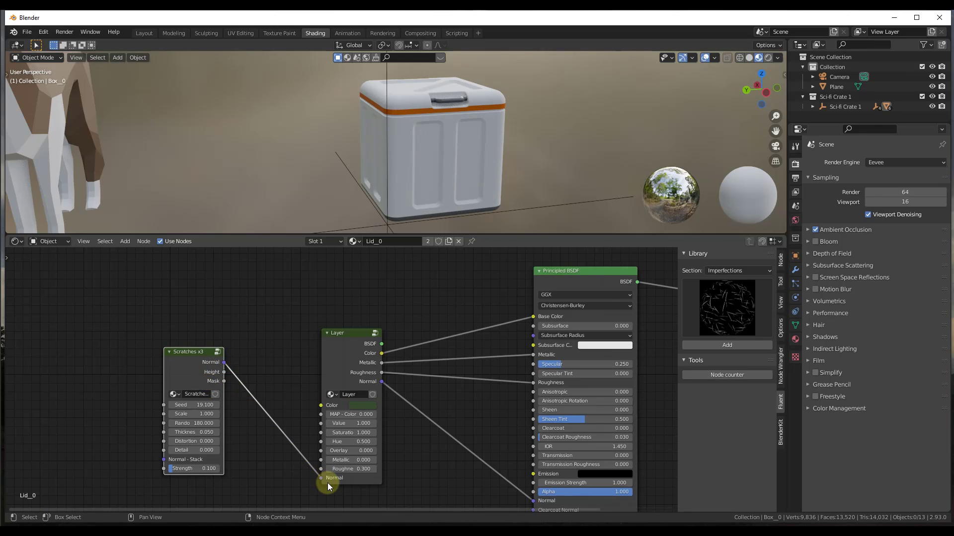
pyautogui.moveTo(423, 237); pyautogui.dragTo(443, 131)
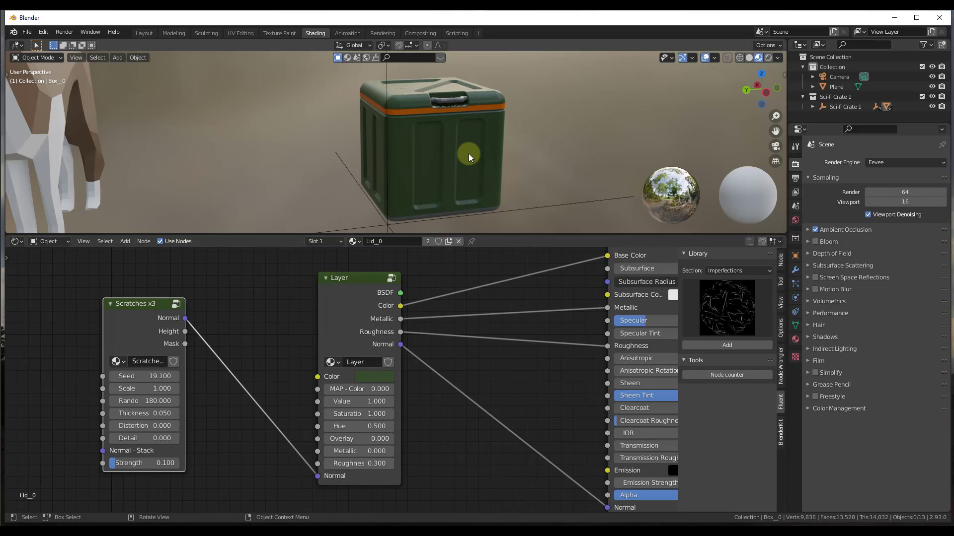
# - Examine the scratches on the crate's sides and lid from close up and from several angles
pyautogui.scroll(5, 416, 145)
pyautogui.scroll(3, 416, 145)
pyautogui.scroll(-3, 406, 154)
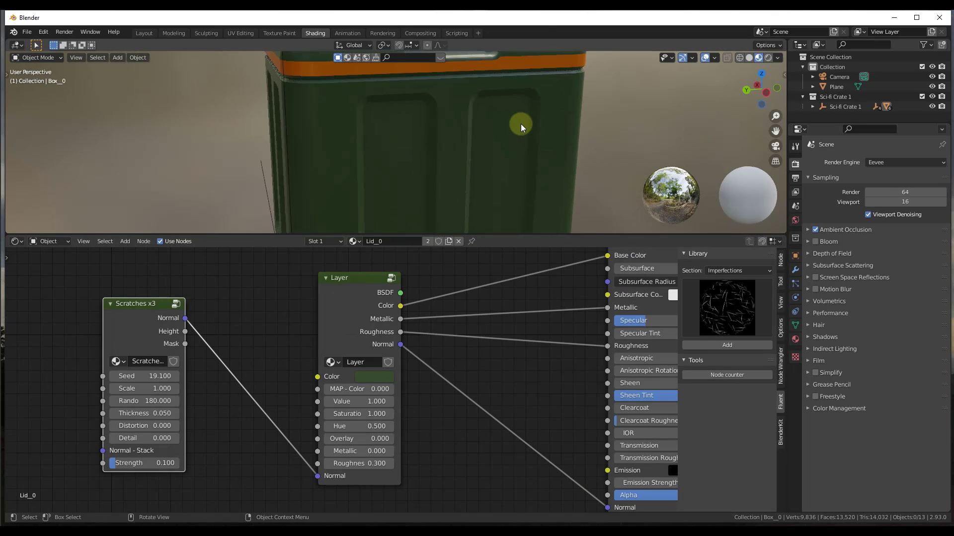
pyautogui.scroll(5, 542, 111)
pyautogui.scroll(-5, 582, 116)
pyautogui.scroll(4, 499, 133)
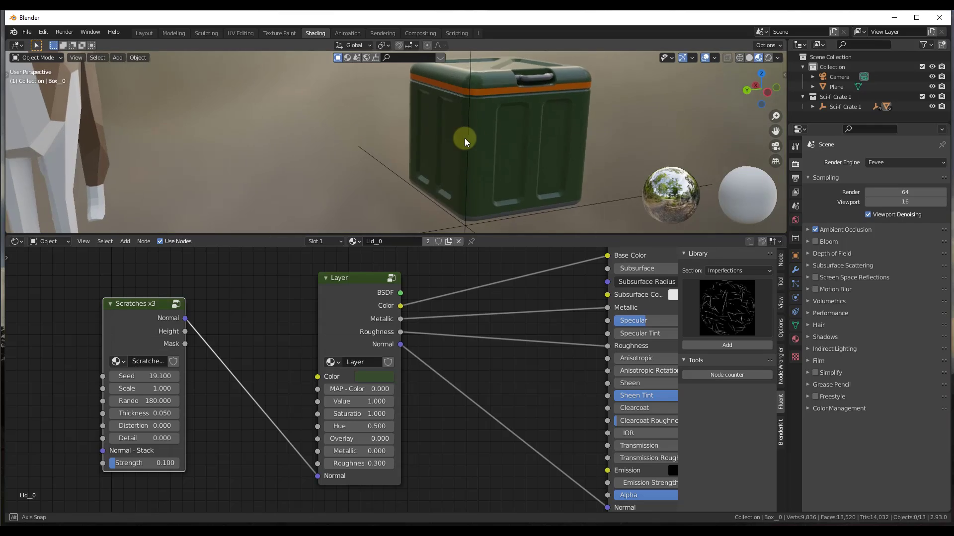
pyautogui.scroll(4, 564, 129)
pyautogui.moveTo(388, 149)
pyautogui.mouseDown(button='middle')
pyautogui.moveTo(430, 153)
pyautogui.moveTo(389, 147)
pyautogui.mouseUp(button='middle')
pyautogui.scroll(-5, 389, 147)
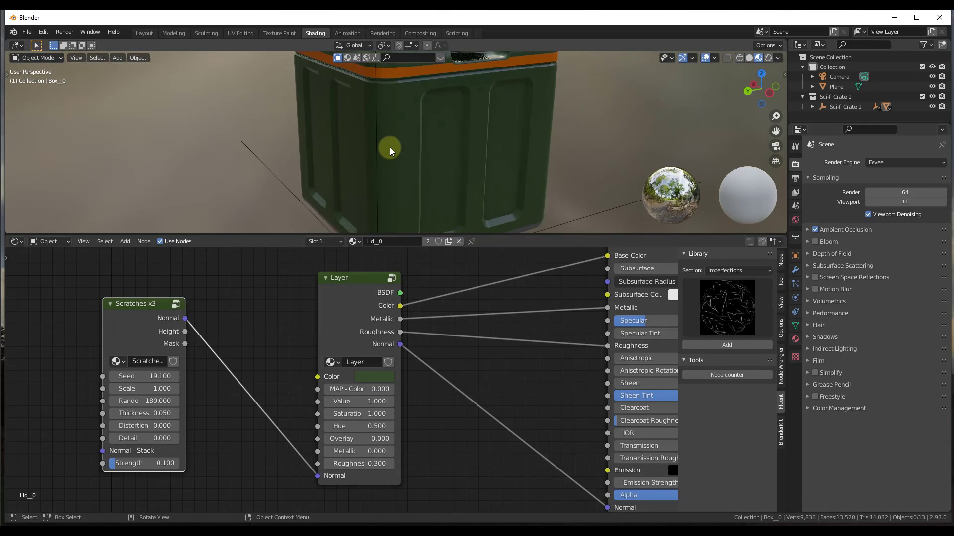
pyautogui.scroll(5, 536, 93)
pyautogui.scroll(-5, 518, 106)
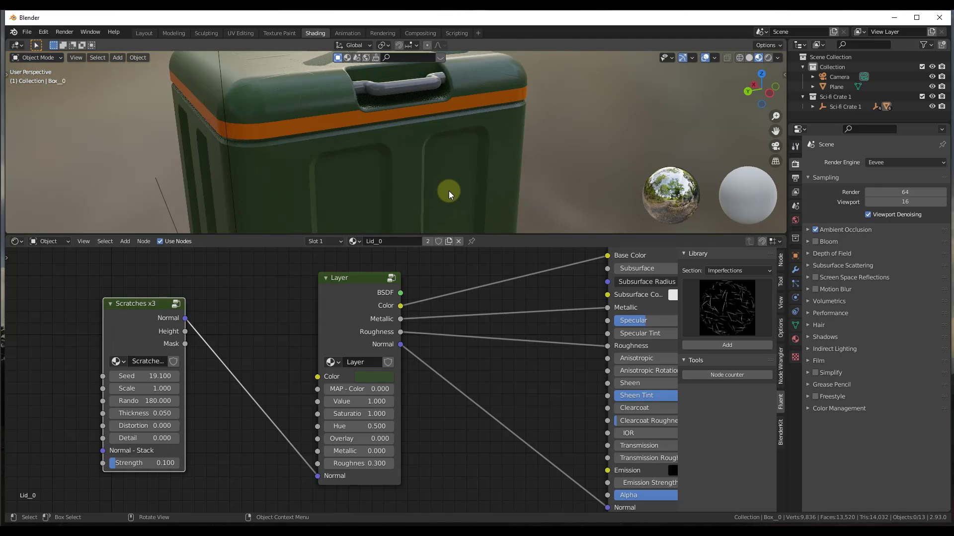
pyautogui.moveTo(448, 191); pyautogui.dragTo(401, 121, button='middle')
pyautogui.scroll(3, 401, 121)
pyautogui.moveTo(322, 135)
pyautogui.mouseDown(button='middle')
pyautogui.moveTo(332, 157)
pyautogui.moveTo(341, 136)
pyautogui.mouseUp(button='middle')
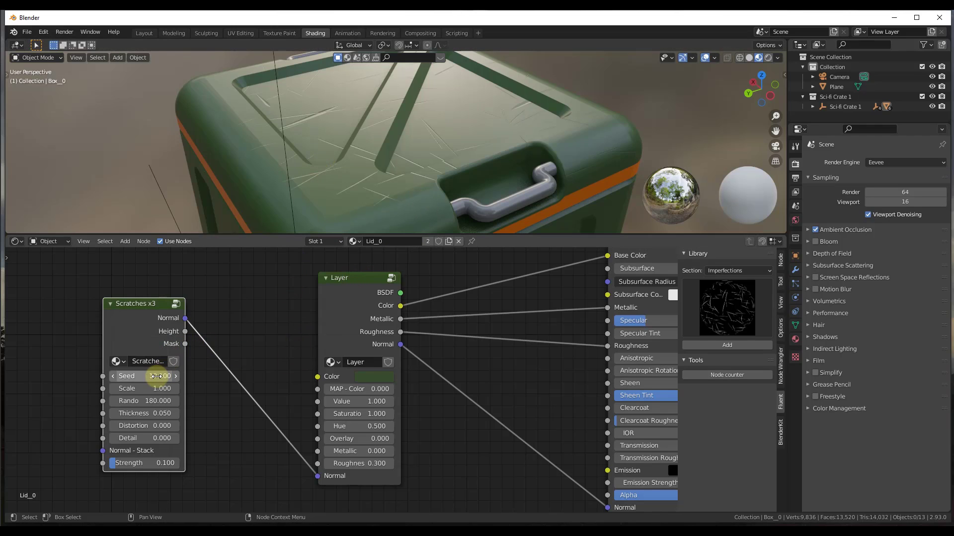
# - Set the Scratches x3 node's Seed to 20 and its Scale to 6.3
pyautogui.moveTo(160, 376)
pyautogui.mouseDown()
pyautogui.moveTo(134, 376)
pyautogui.moveTo(157, 376)
pyautogui.moveTo(162, 391)
pyautogui.mouseUp()
pyautogui.moveTo(160, 388)
pyautogui.mouseDown()
pyautogui.moveTo(194, 388)
pyautogui.moveTo(155, 393)
pyautogui.mouseUp()
pyautogui.scroll(4, 392, 142)
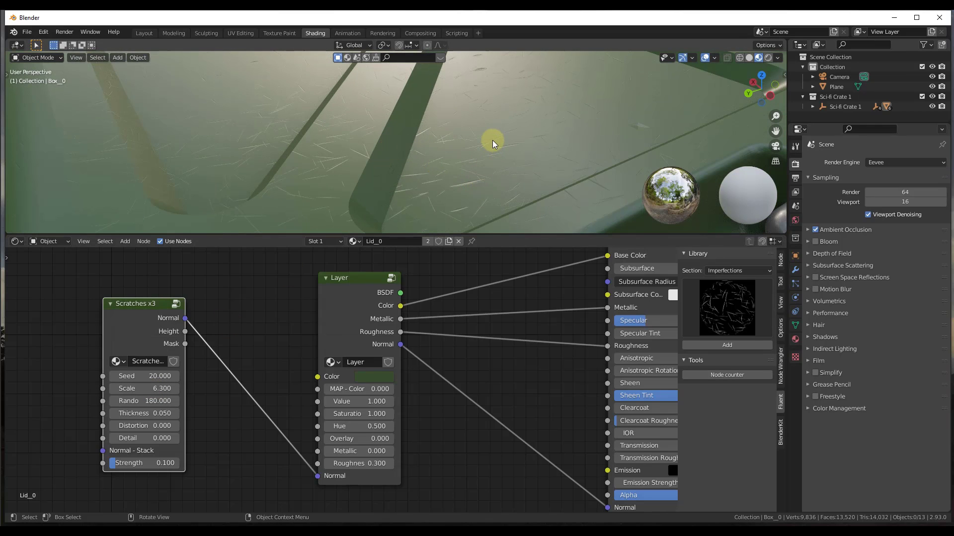
pyautogui.scroll(-2, 437, 334)
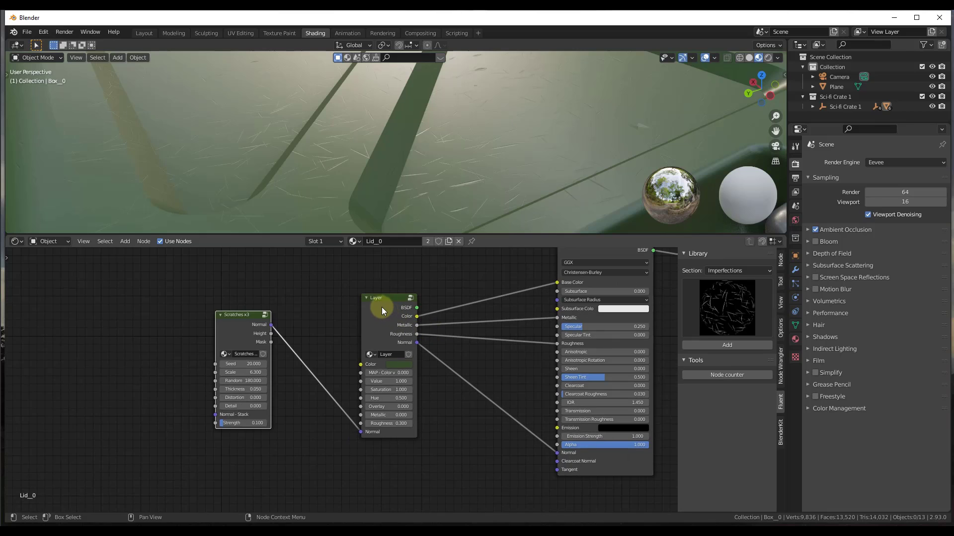
# - Move the Scratches x3 and Layer nodes farther from the Principled BSDF to make room for another node
pyautogui.moveTo(235, 322); pyautogui.dragTo(188, 341)
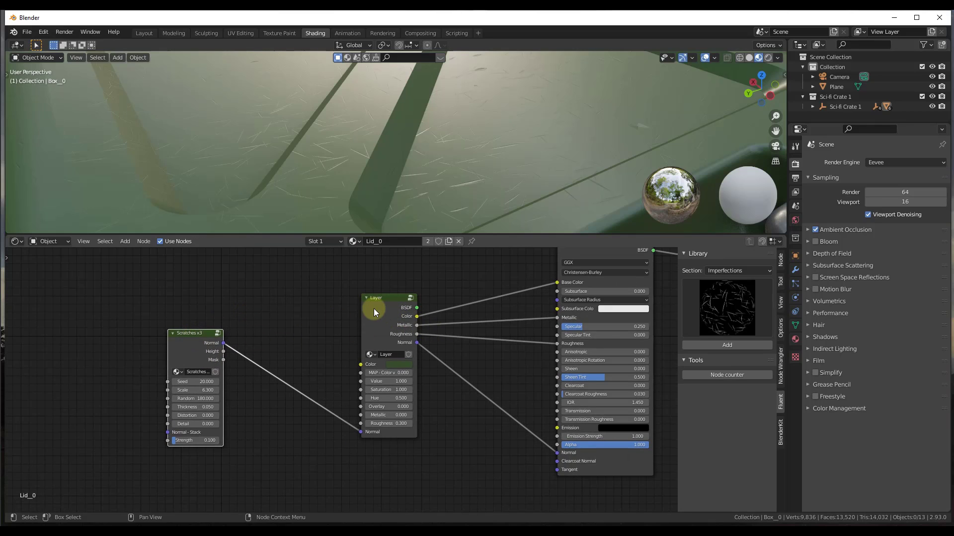
pyautogui.moveTo(370, 312); pyautogui.dragTo(321, 328)
pyautogui.moveTo(190, 351); pyautogui.dragTo(192, 360)
pyautogui.scroll(-2, 475, 298)
pyautogui.moveTo(513, 125)
pyautogui.mouseDown(button='middle')
pyautogui.moveTo(539, 198)
pyautogui.moveTo(495, 211)
pyautogui.mouseUp(button='middle')
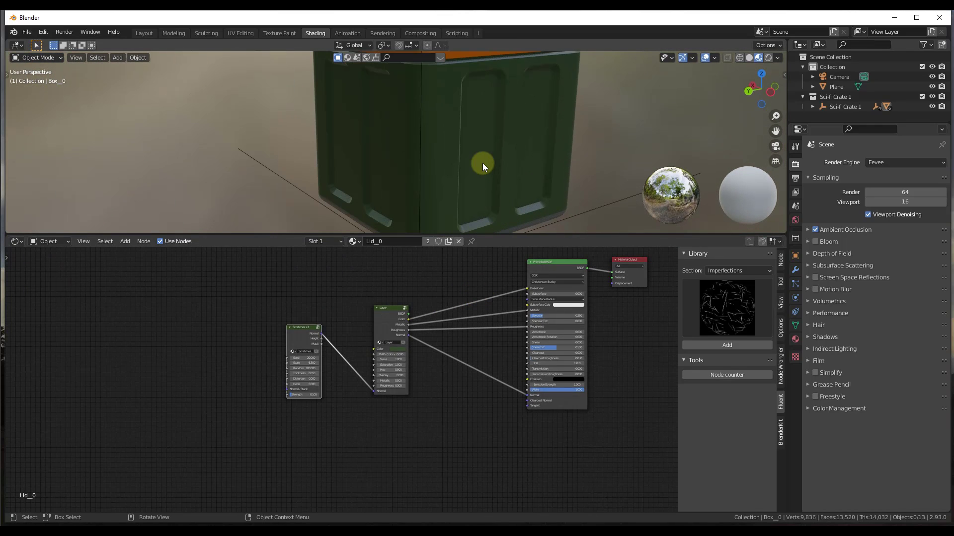
pyautogui.moveTo(484, 162); pyautogui.dragTo(443, 154, button='middle')
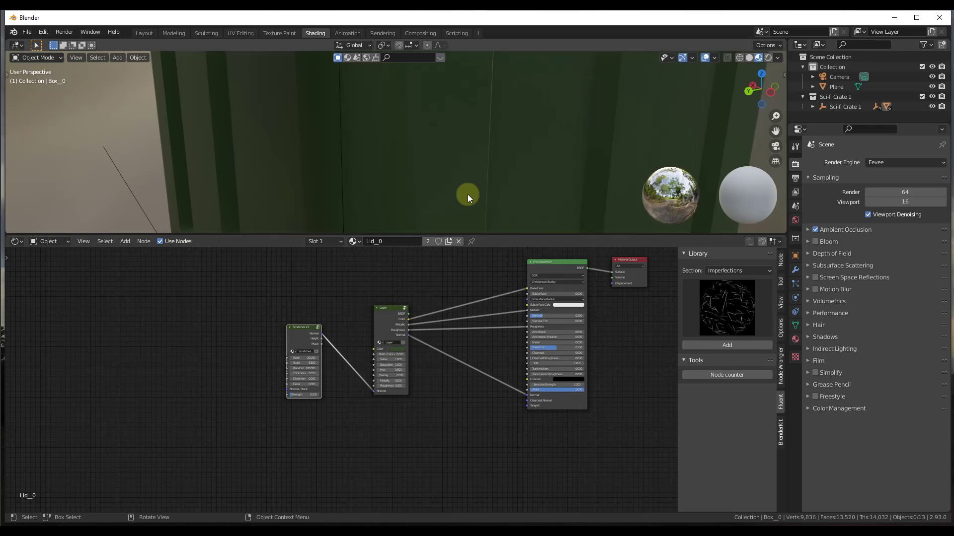
pyautogui.scroll(-6, 467, 195)
pyautogui.scroll(3, 529, 118)
pyautogui.scroll(-3, 434, 130)
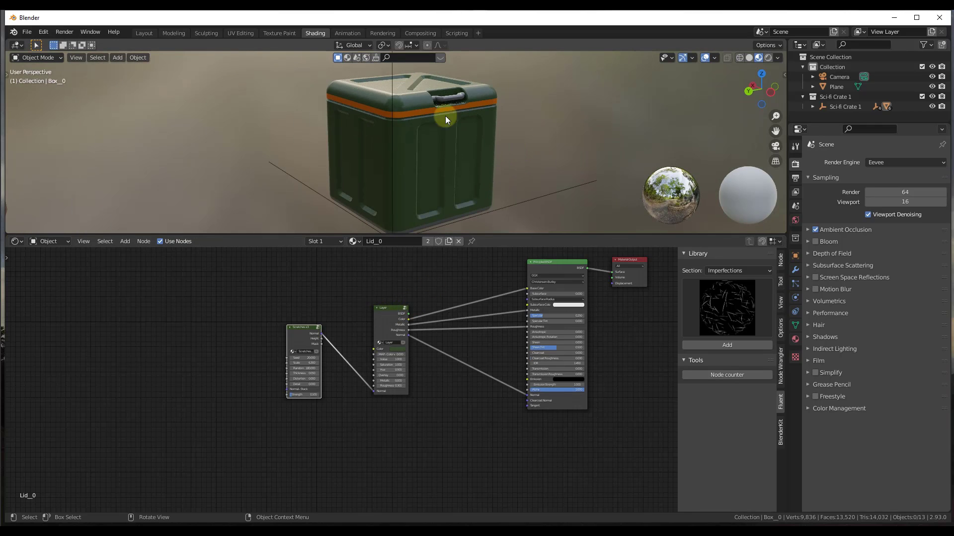
pyautogui.moveTo(383, 327); pyautogui.dragTo(380, 339)
pyautogui.moveTo(297, 335); pyautogui.dragTo(262, 360)
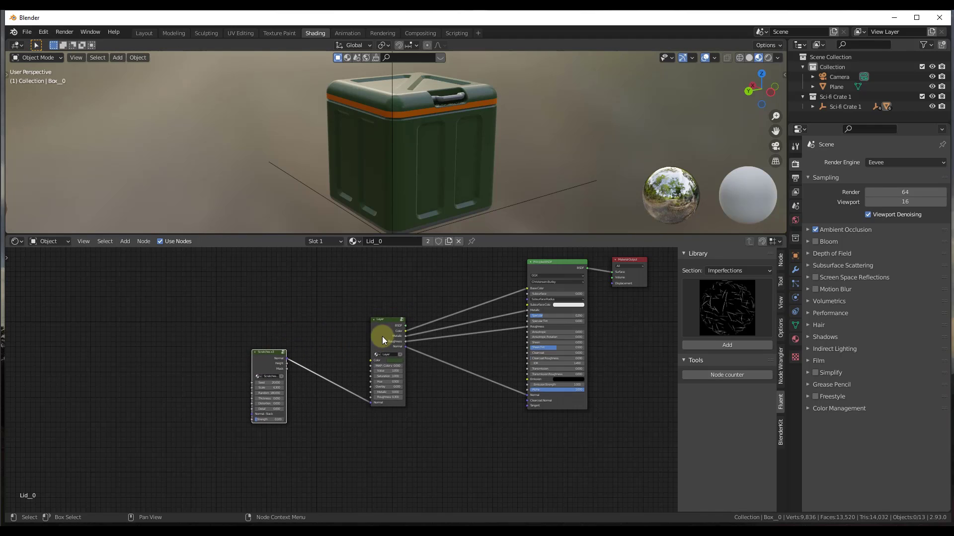
pyautogui.moveTo(382, 340); pyautogui.dragTo(337, 347)
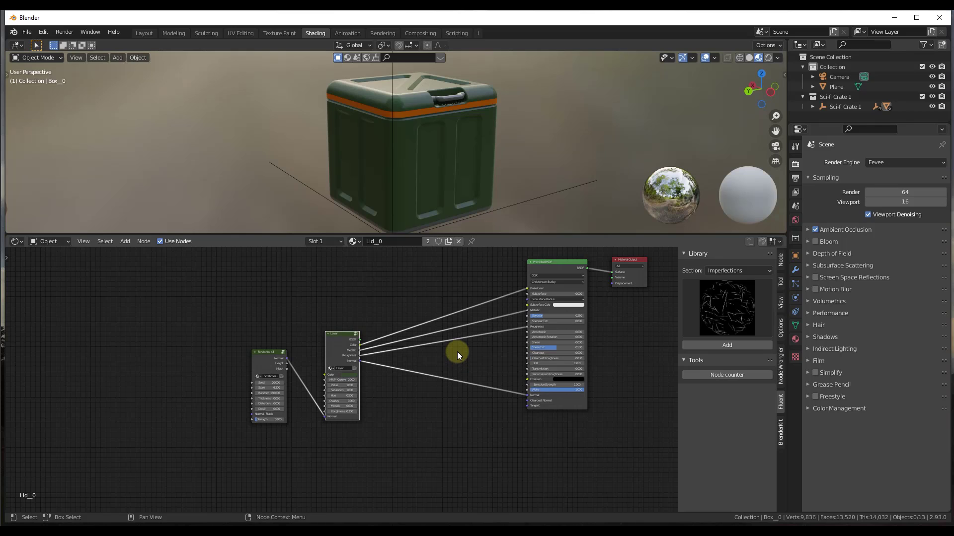
# - Insert a Fluent Mix Layers node between the Layer node and the Principled BSDF, placing it lower than the Layer node
pyautogui.hotkey('shift', 'f')
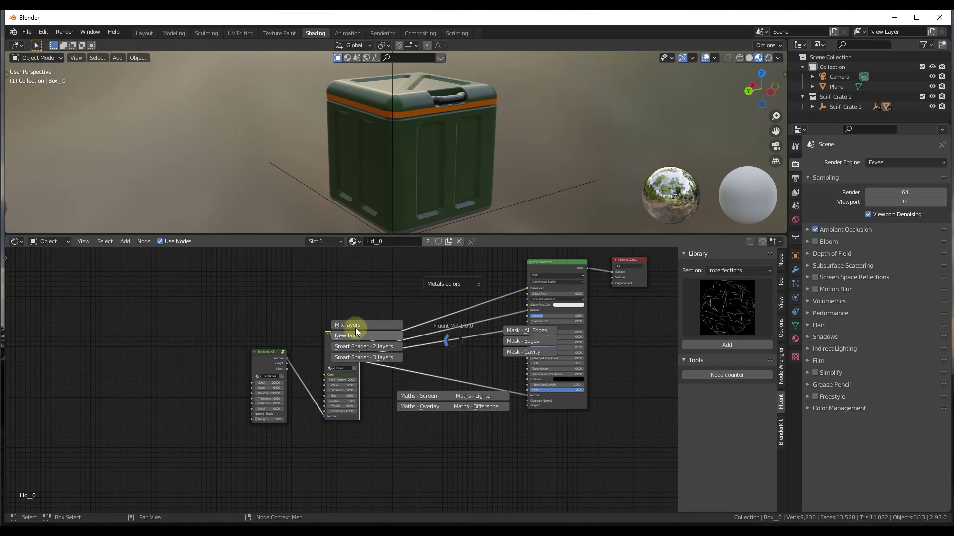
pyautogui.click(356, 324)
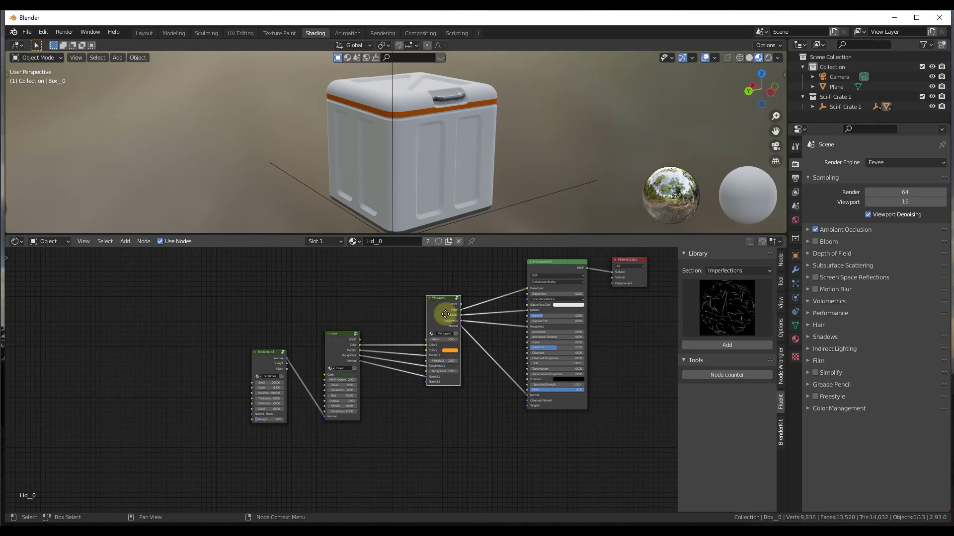
pyautogui.moveTo(443, 304); pyautogui.dragTo(446, 399)
pyautogui.moveTo(338, 344); pyautogui.dragTo(338, 320)
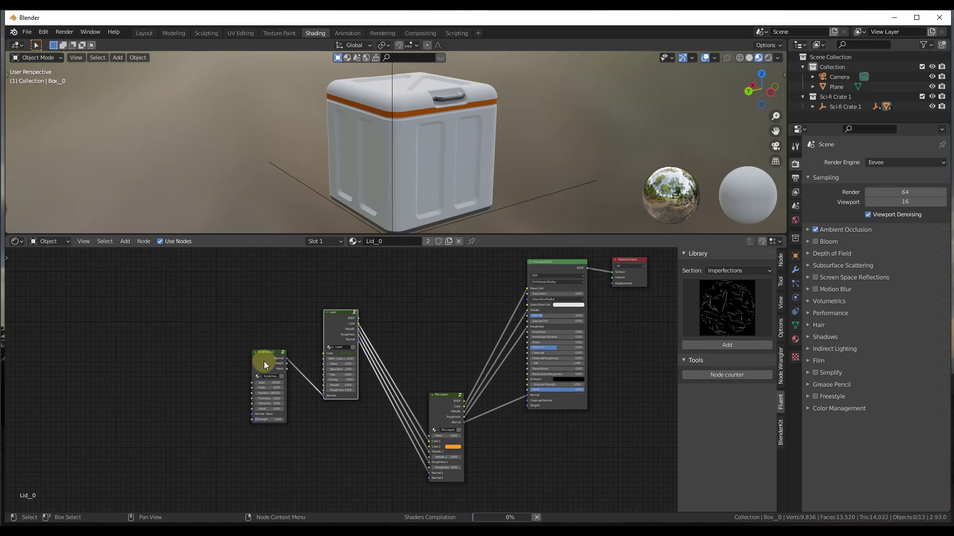
pyautogui.moveTo(264, 362); pyautogui.dragTo(254, 322)
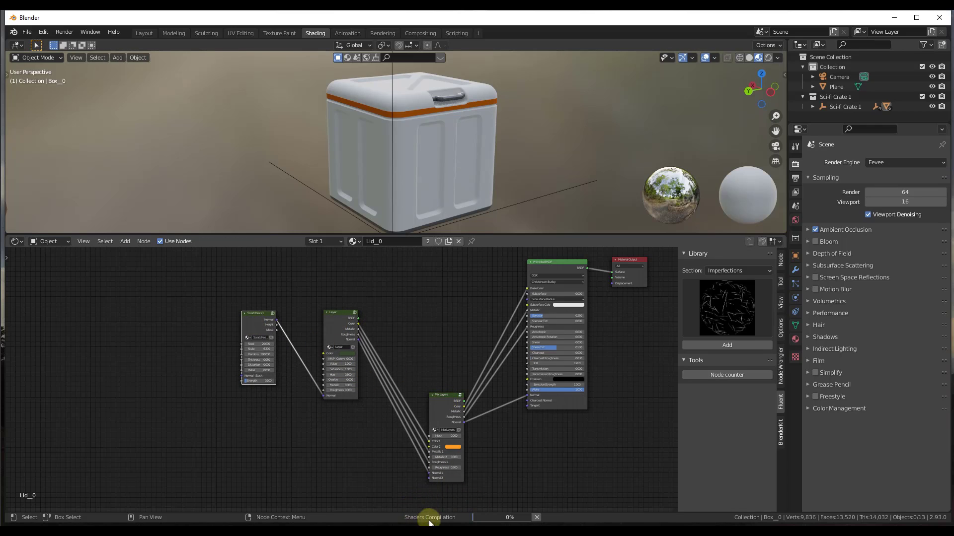
pyautogui.scroll(4, 420, 88)
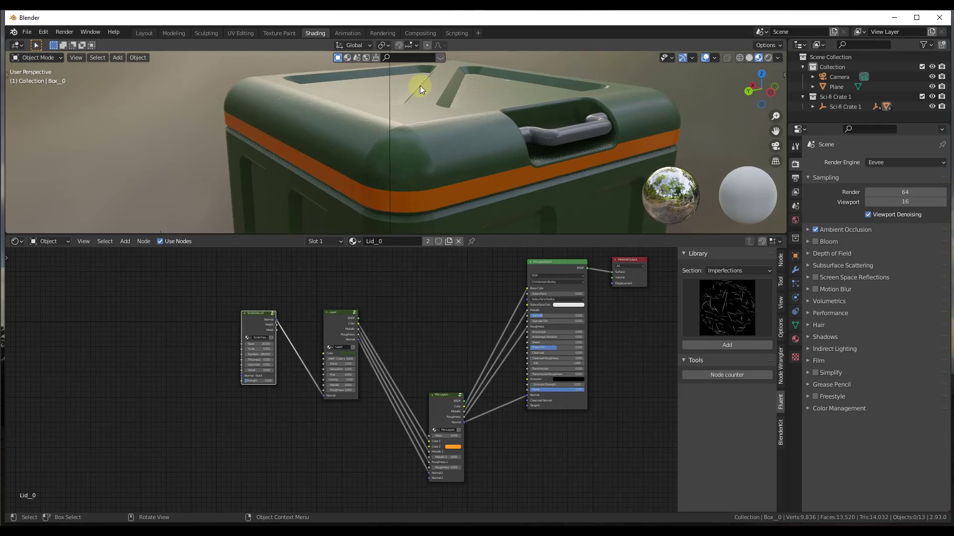
pyautogui.moveTo(419, 86); pyautogui.dragTo(466, 118, button='middle')
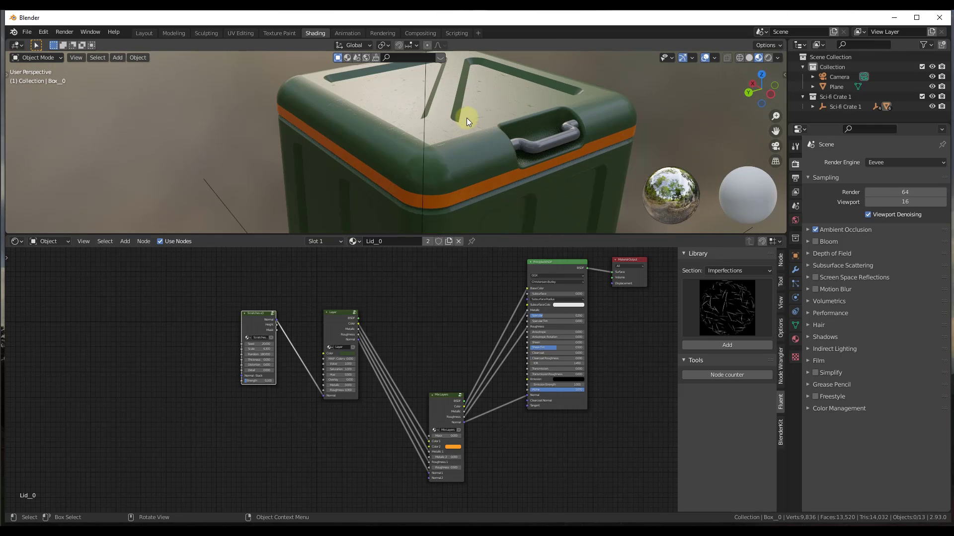
# - Rearrange the Layer and Scratches x3 nodes so they are spaced out in front of the Mix Layers node
pyautogui.moveTo(451, 438); pyautogui.dragTo(459, 402)
pyautogui.scroll(5, 457, 401)
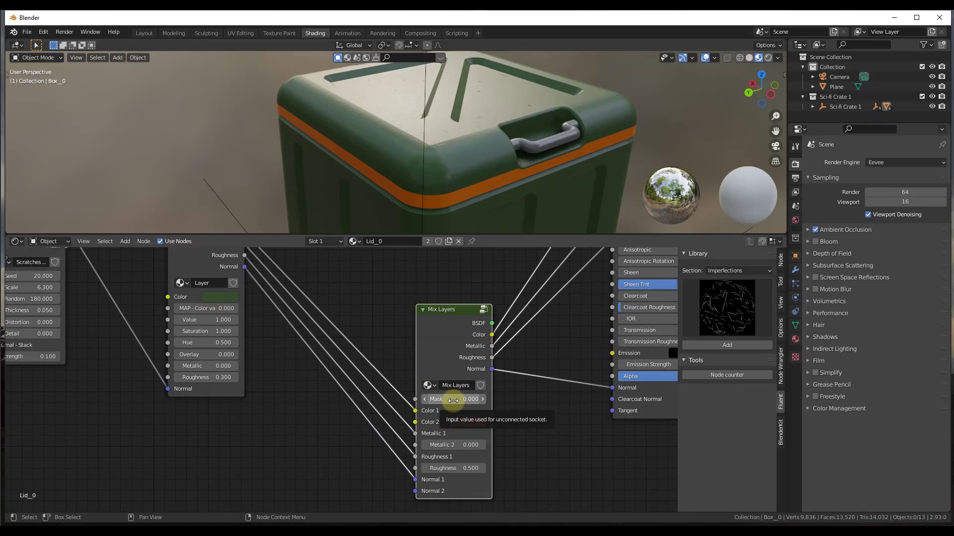
pyautogui.moveTo(451, 400); pyautogui.dragTo(437, 399)
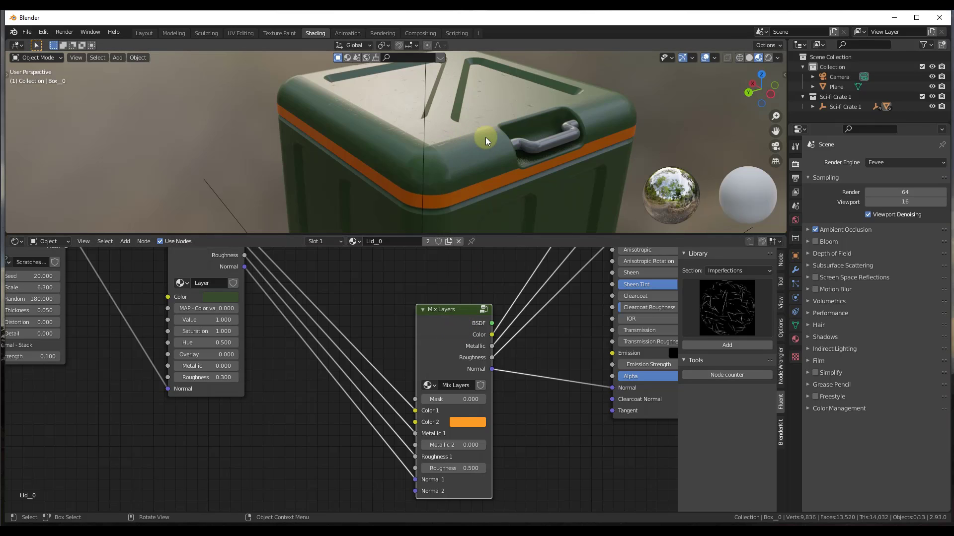
pyautogui.scroll(-6, 486, 127)
pyautogui.moveTo(217, 266); pyautogui.dragTo(195, 269)
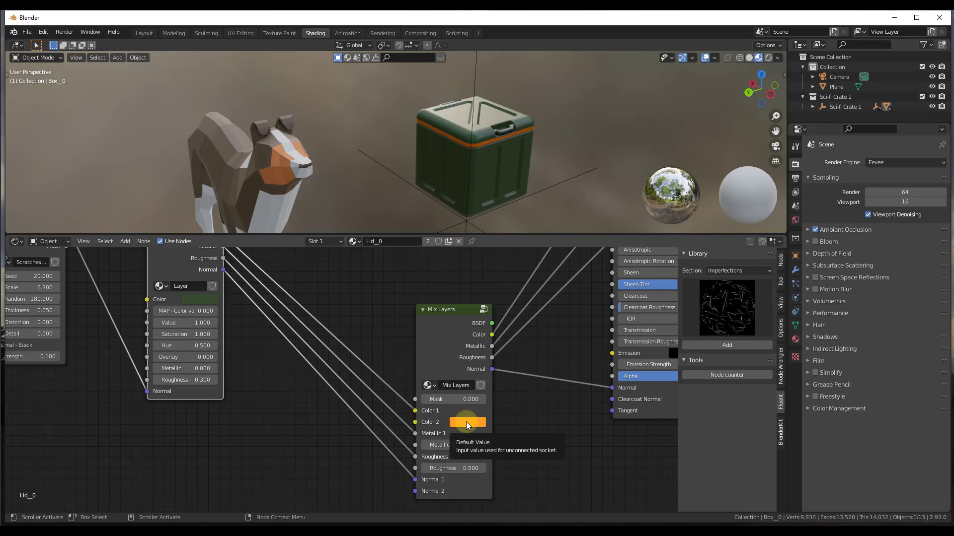
pyautogui.moveTo(466, 331); pyautogui.dragTo(513, 308, button='middle')
pyautogui.scroll(-3, 497, 305)
pyautogui.moveTo(368, 258); pyautogui.dragTo(355, 293)
pyautogui.moveTo(278, 261); pyautogui.dragTo(219, 301)
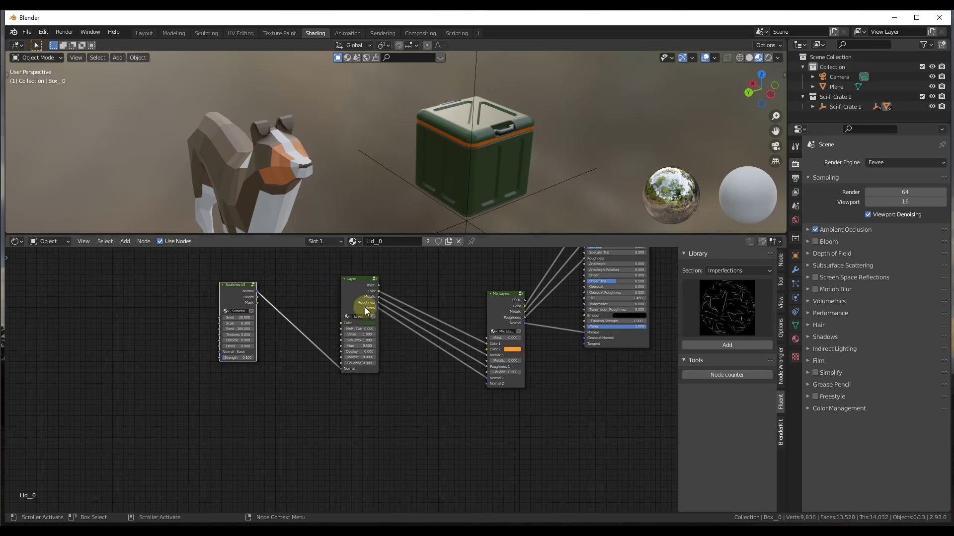
pyautogui.moveTo(347, 288); pyautogui.dragTo(336, 302)
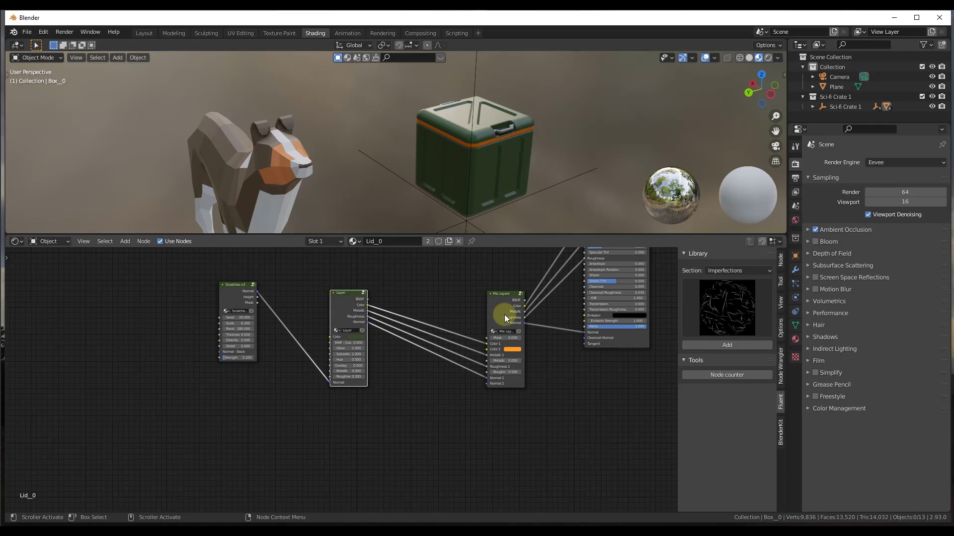
# - Add the Dented node from the Fluent Imperfections library and place it above the Layer and Mix Layers nodes
pyautogui.moveTo(514, 314); pyautogui.dragTo(500, 362, button='middle')
pyautogui.click(735, 271)
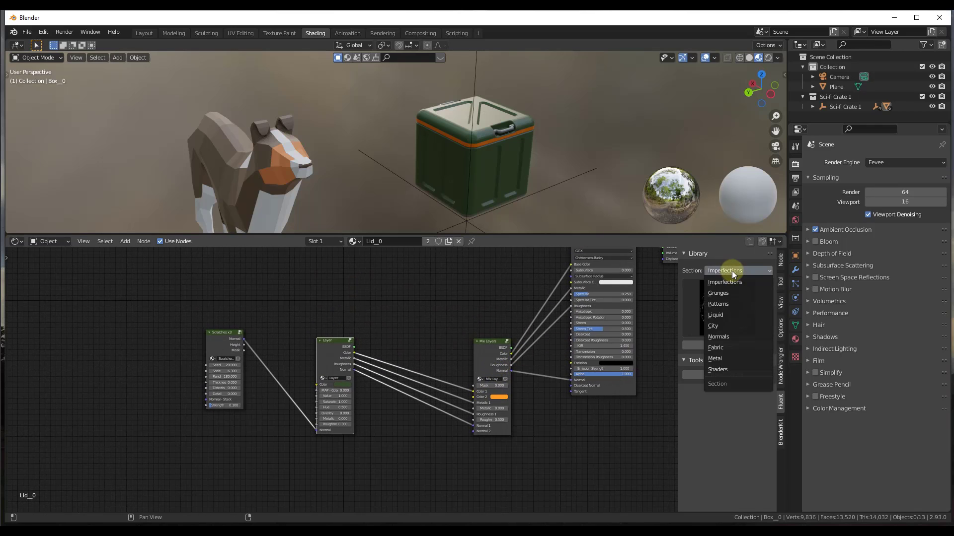
pyautogui.click(726, 281)
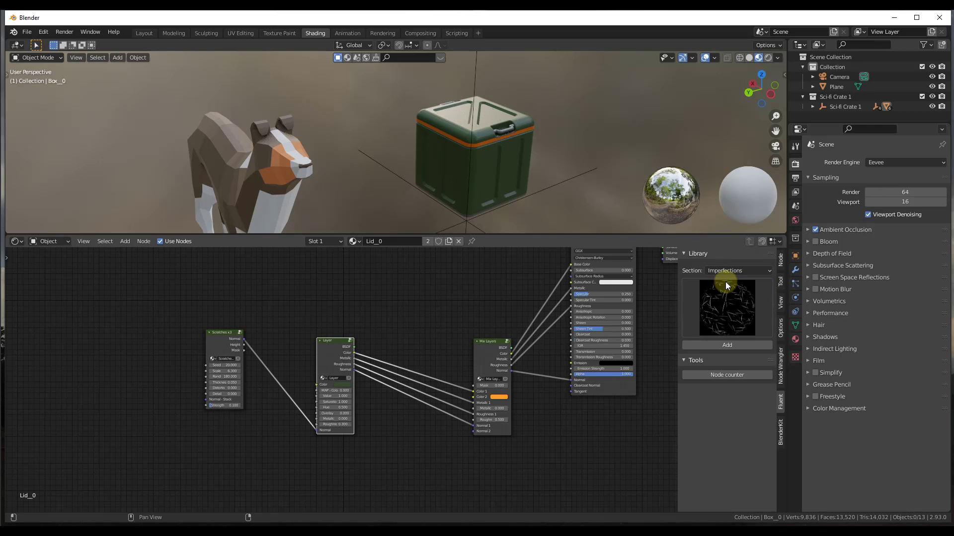
pyautogui.click(729, 296)
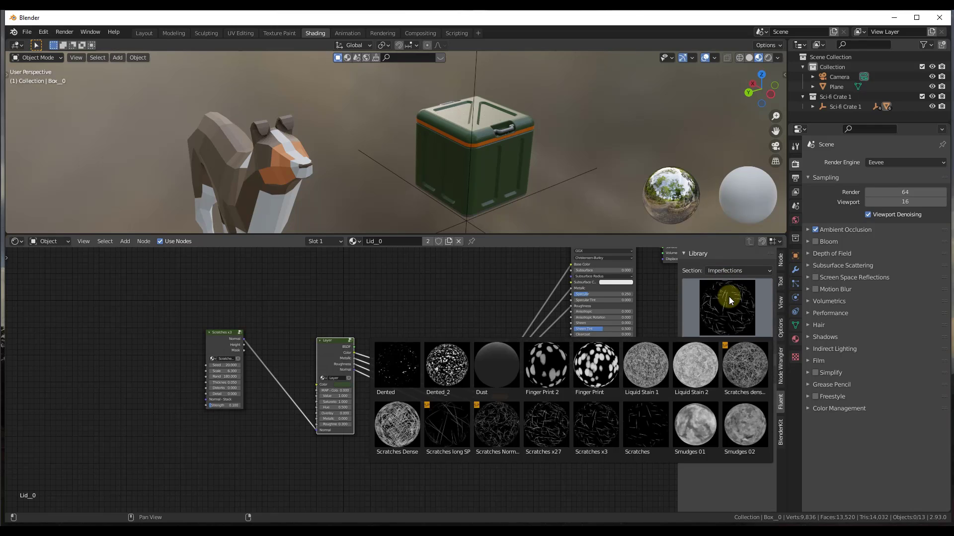
pyautogui.click(394, 368)
pyautogui.moveTo(276, 342); pyautogui.dragTo(392, 277)
pyautogui.scroll(2, 382, 280)
pyautogui.scroll(1, 382, 280)
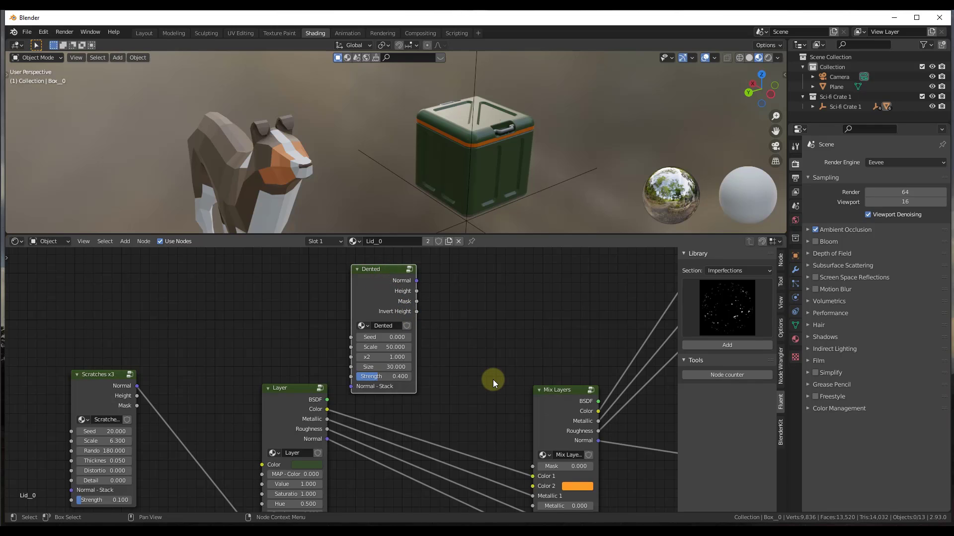
# - Connect the Dented node's Mask output to the Mix Layers node's Mask input and inspect the crate's surface
pyautogui.moveTo(510, 383); pyautogui.dragTo(511, 379, button='middle')
pyautogui.moveTo(419, 298); pyautogui.dragTo(534, 465)
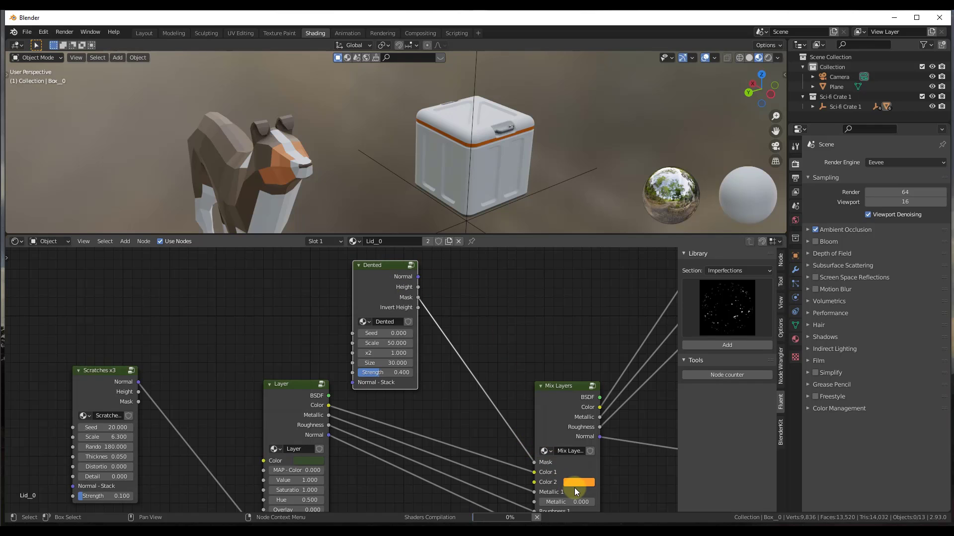
pyautogui.scroll(6, 497, 153)
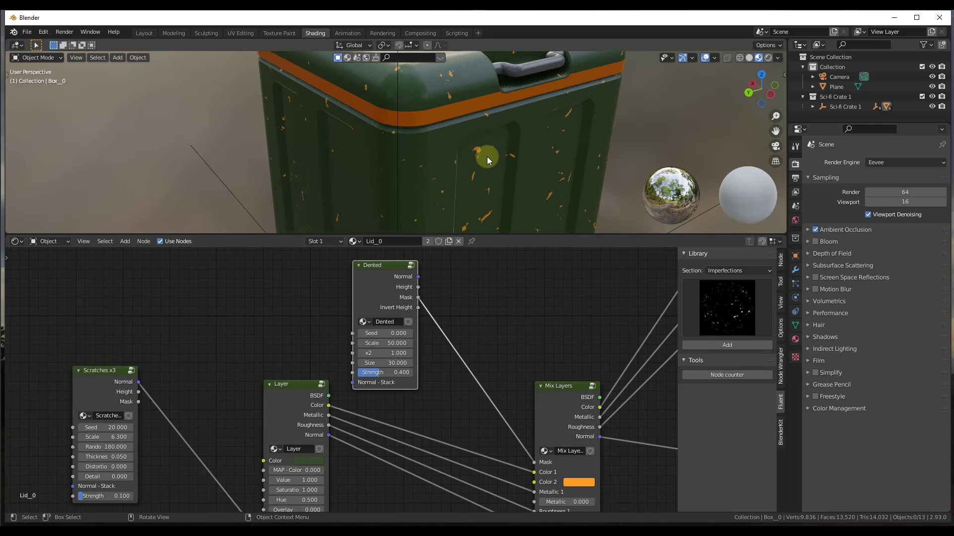
pyautogui.scroll(4, 487, 156)
pyautogui.scroll(-4, 465, 148)
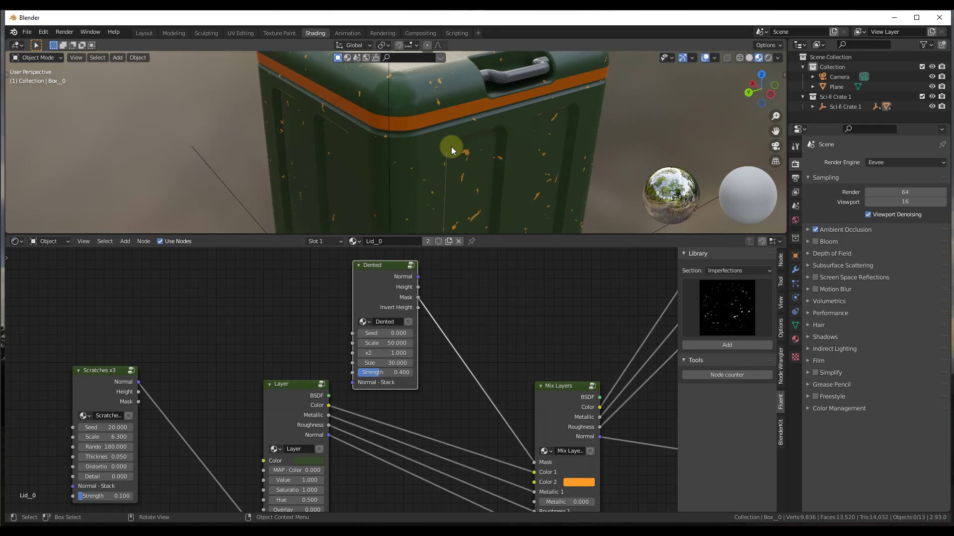
pyautogui.scroll(-3, 451, 147)
pyautogui.moveTo(457, 150); pyautogui.dragTo(449, 112, button='middle')
pyautogui.scroll(3, 448, 112)
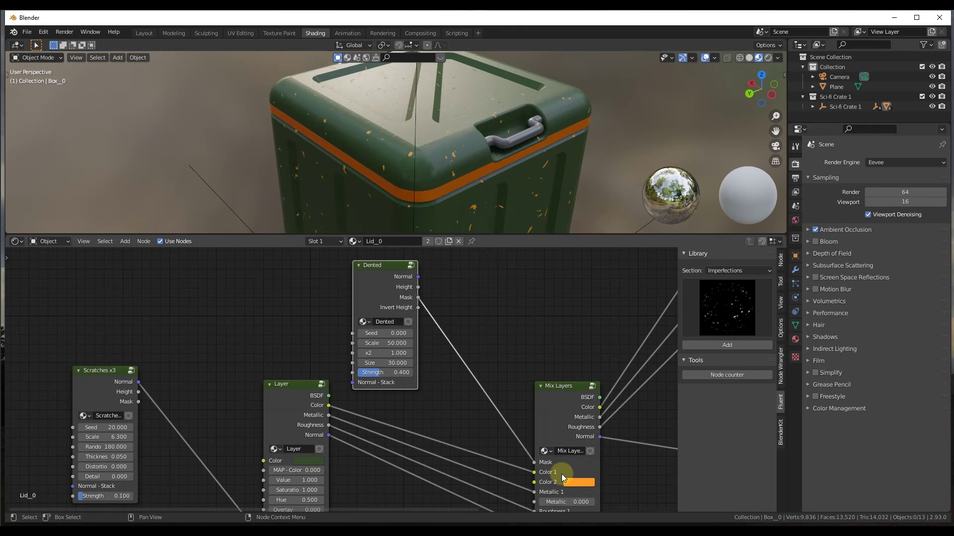
# - Move the Mix Layers node higher, recolour its Color 2 to grey with HSV 0.050, 0.140, 0.234, and inspect the dents on the crate
pyautogui.moveTo(483, 168); pyautogui.dragTo(500, 211, button='middle')
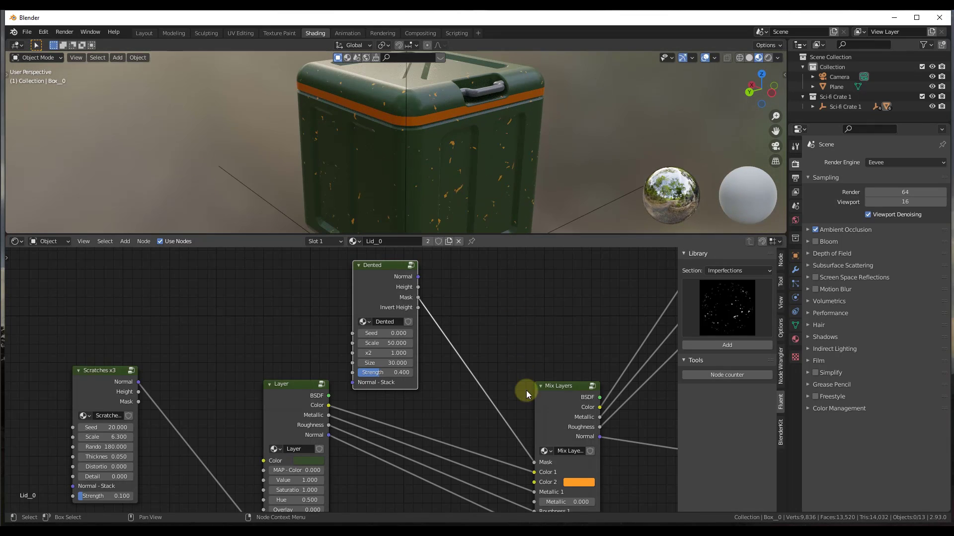
pyautogui.moveTo(547, 428); pyautogui.dragTo(547, 343)
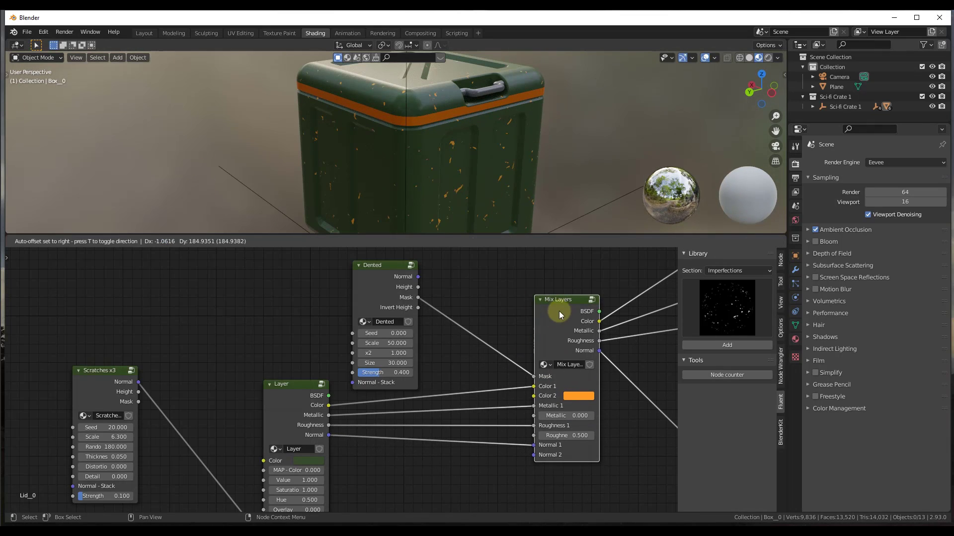
pyautogui.click(583, 400)
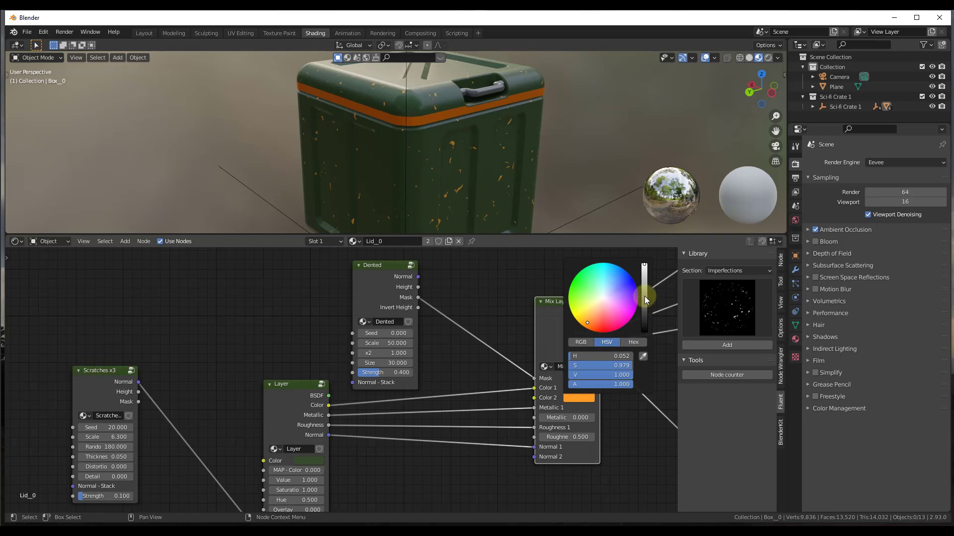
pyautogui.click(603, 299)
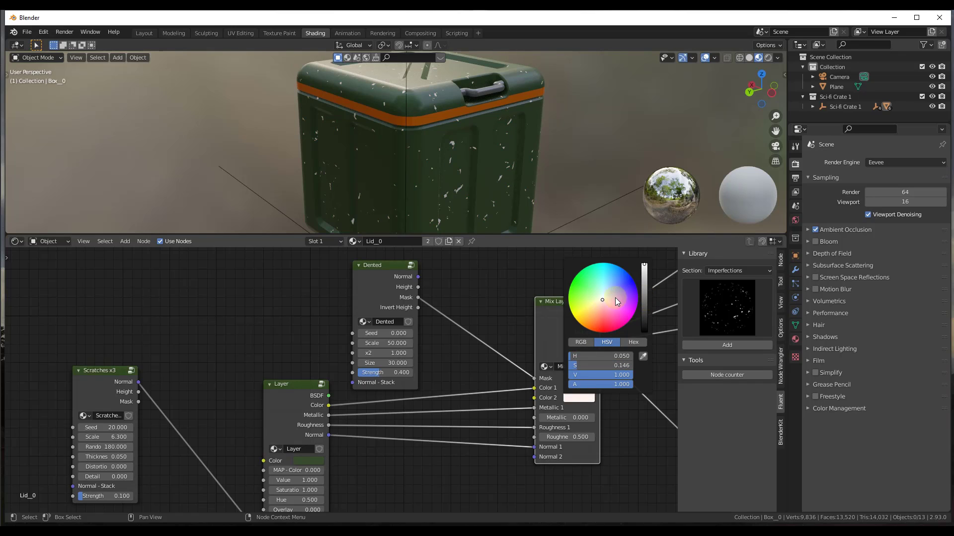
pyautogui.moveTo(646, 278)
pyautogui.mouseDown()
pyautogui.moveTo(651, 306)
pyautogui.moveTo(652, 296)
pyautogui.mouseUp()
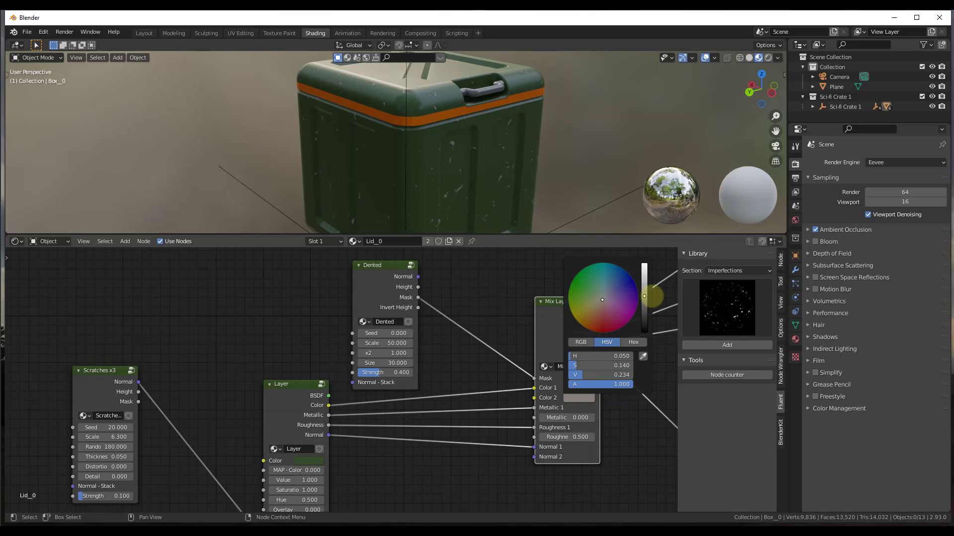
pyautogui.scroll(10, 452, 144)
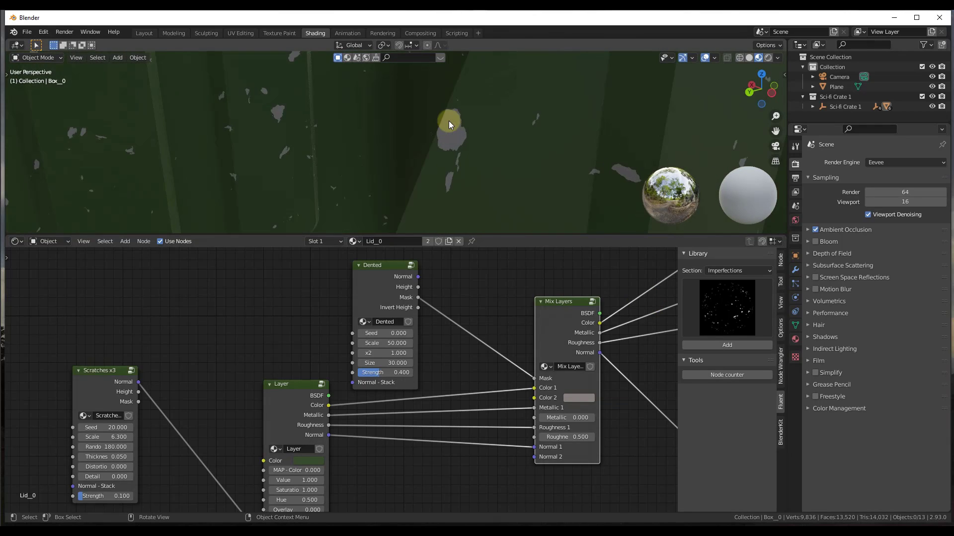
pyautogui.scroll(-3, 449, 124)
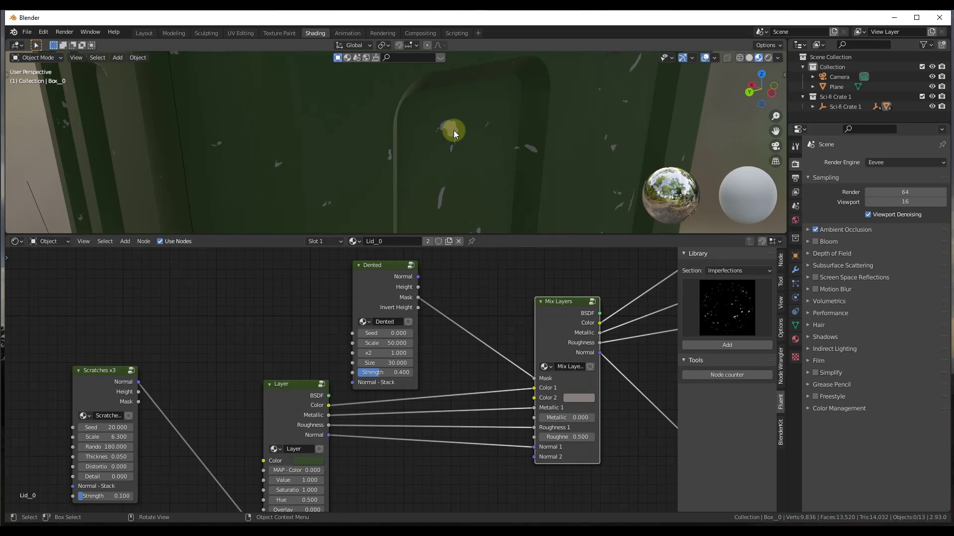
pyautogui.scroll(-3, 452, 133)
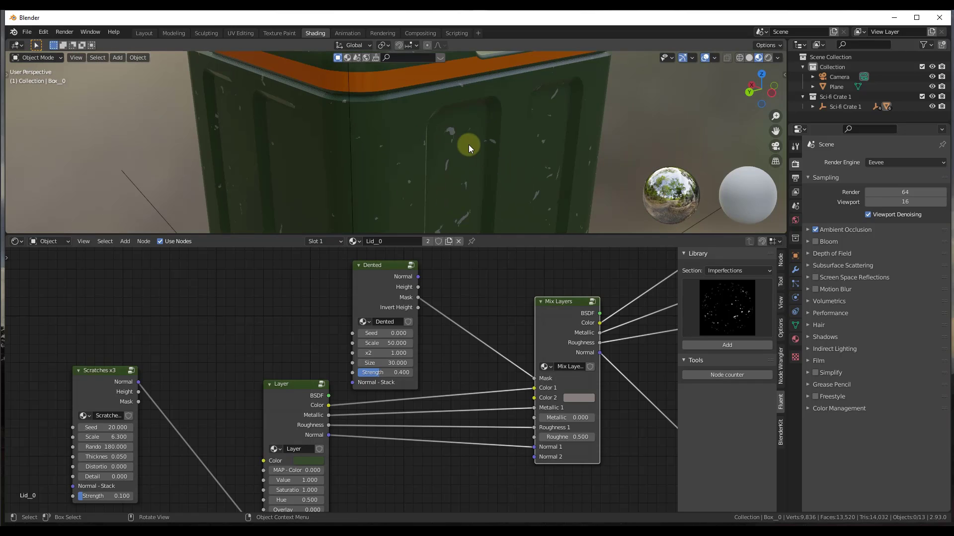
pyautogui.scroll(-5, 488, 142)
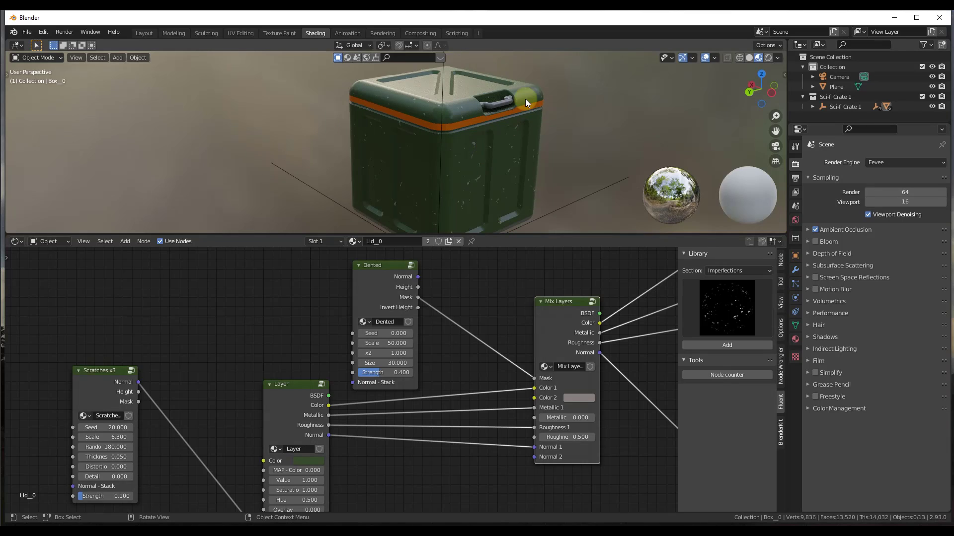
pyautogui.moveTo(505, 186)
pyautogui.mouseDown(button='middle')
pyautogui.moveTo(430, 174)
pyautogui.moveTo(494, 179)
pyautogui.mouseUp(button='middle')
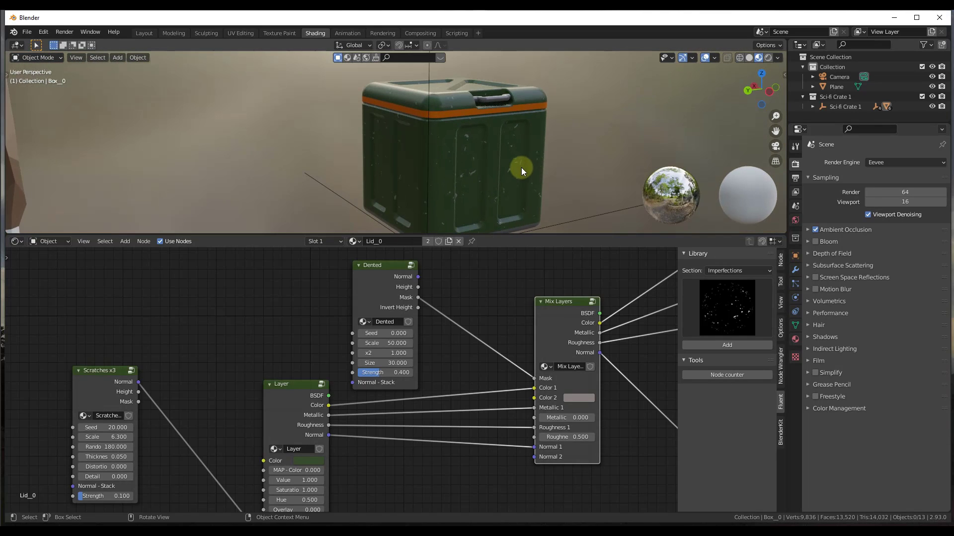
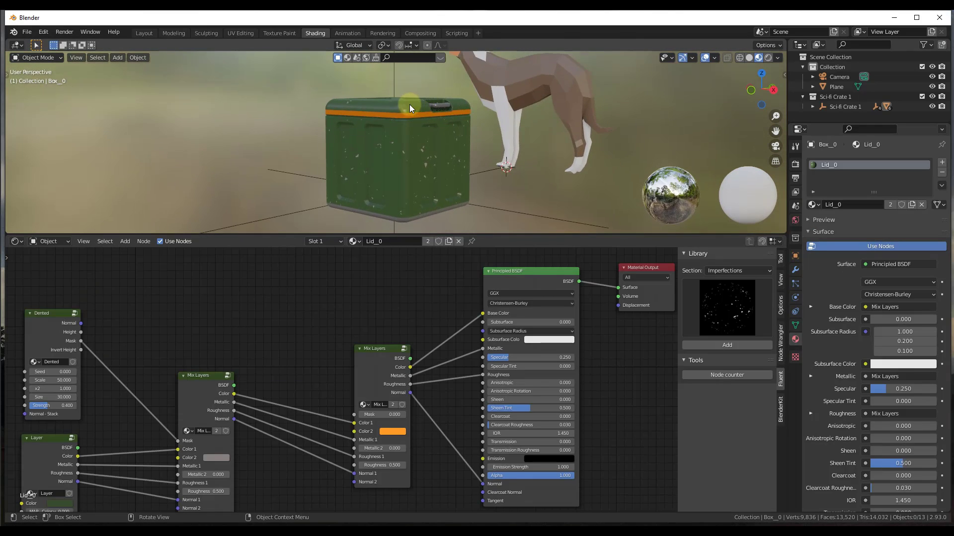
# - Shift the Mix Layers node toward the Layer node and insert a second Mix Layers node on its Color link to the Principled BSDF
pyautogui.scroll(5, 406, 116)
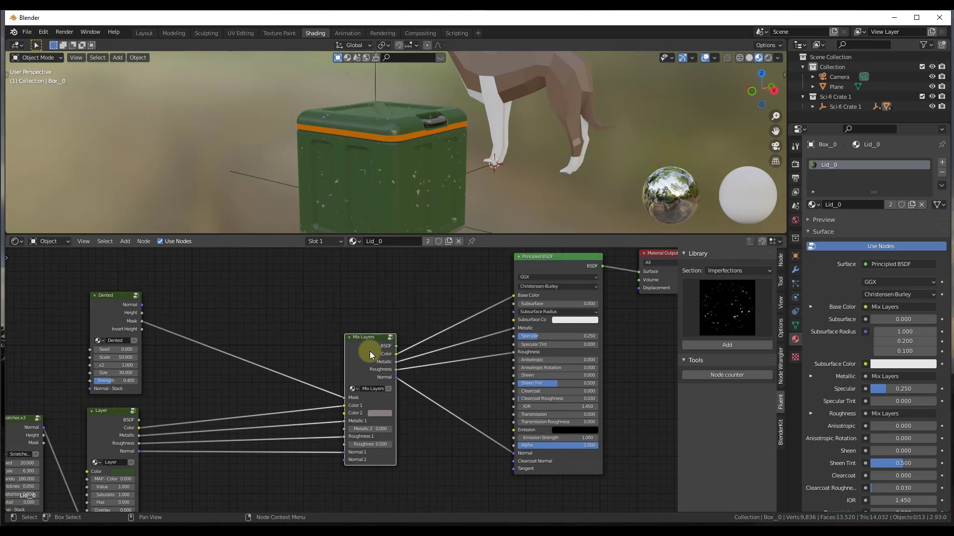
pyautogui.moveTo(374, 357); pyautogui.dragTo(228, 363)
pyautogui.moveTo(402, 164)
pyautogui.mouseDown(button='middle')
pyautogui.moveTo(401, 187)
pyautogui.moveTo(404, 171)
pyautogui.mouseUp(button='middle')
pyautogui.hotkey('shift', 'f')
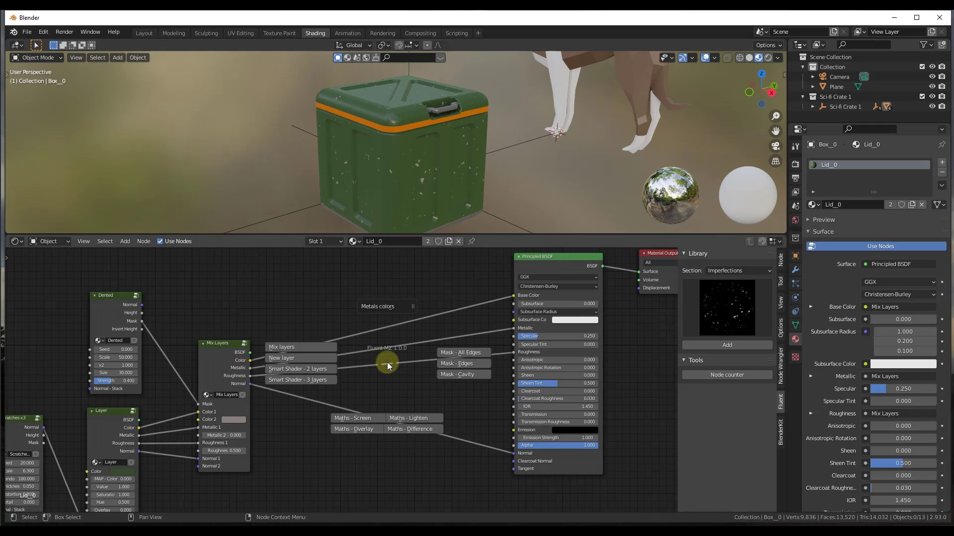
pyautogui.click(300, 348)
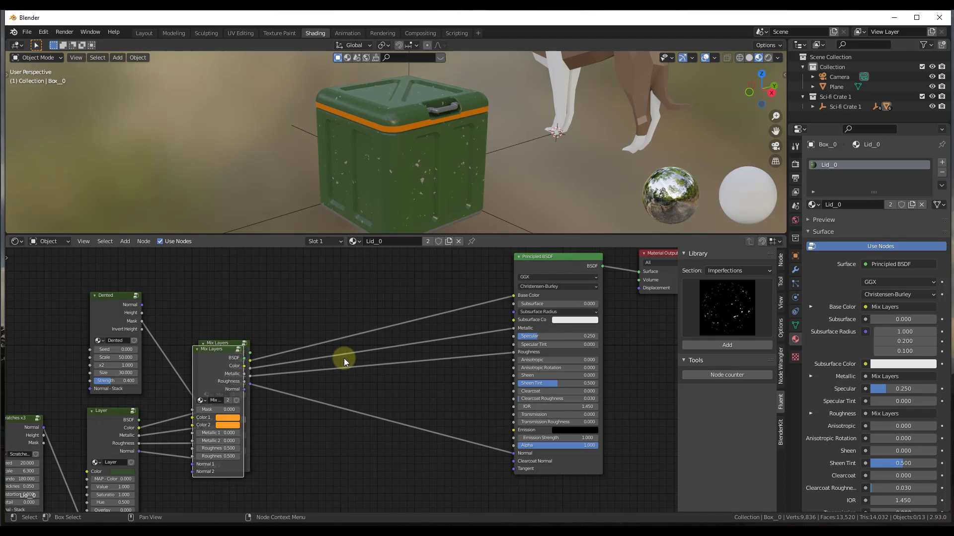
pyautogui.moveTo(376, 321); pyautogui.dragTo(513, 295)
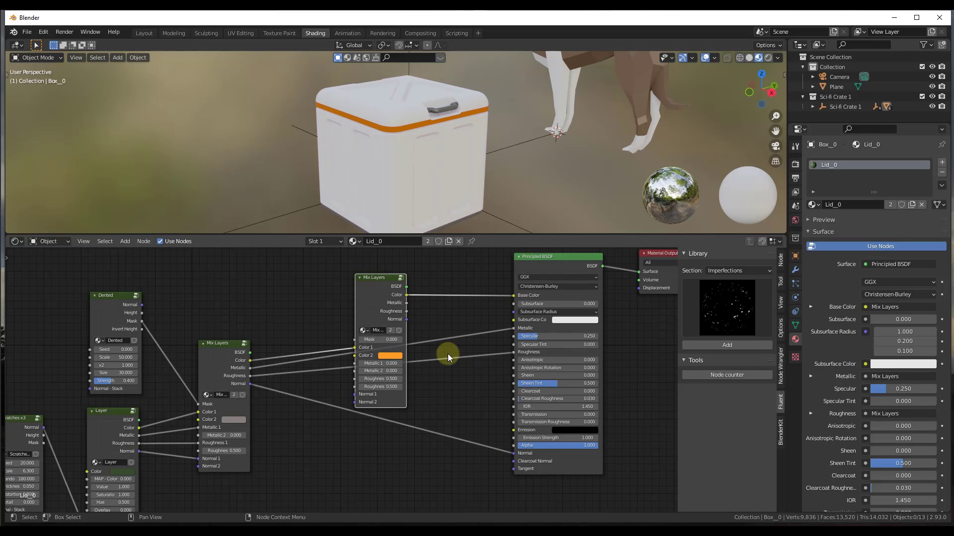
pyautogui.moveTo(375, 281); pyautogui.dragTo(401, 272)
# - Route the first Mix Layers node's Metallic, Roughness and Normal outputs through the second Mix Layers node into the Principled BSDF
pyautogui.moveTo(518, 327); pyautogui.dragTo(382, 354)
pyautogui.moveTo(513, 353); pyautogui.dragTo(381, 370)
pyautogui.moveTo(473, 437); pyautogui.dragTo(382, 386)
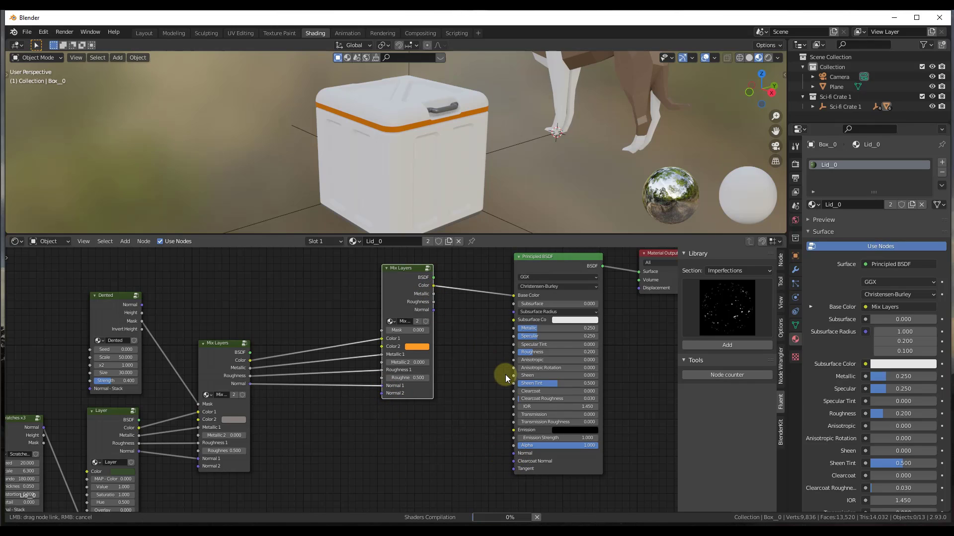
pyautogui.moveTo(505, 328); pyautogui.dragTo(513, 351)
pyautogui.moveTo(433, 310); pyautogui.dragTo(513, 453)
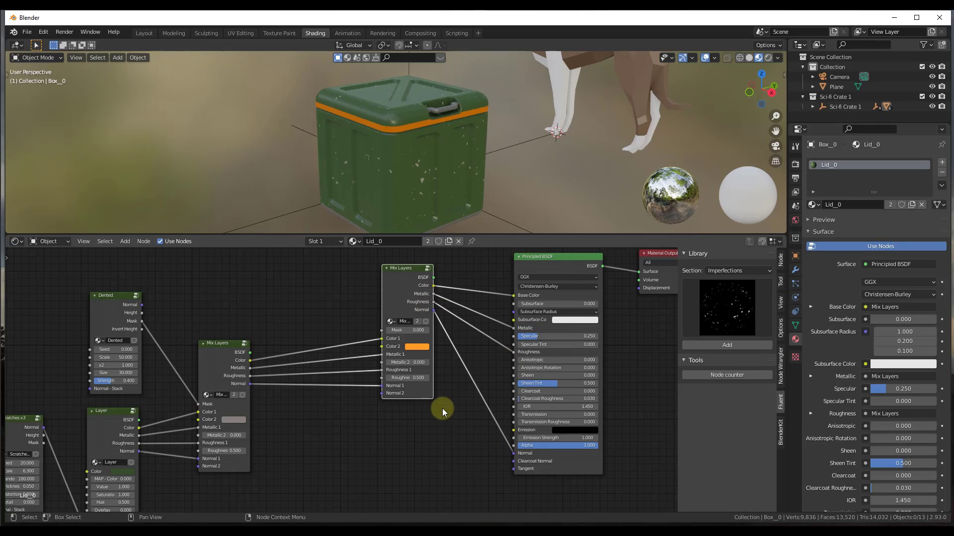
pyautogui.scroll(-2, 425, 355)
pyautogui.moveTo(425, 356); pyautogui.dragTo(467, 369, button='middle')
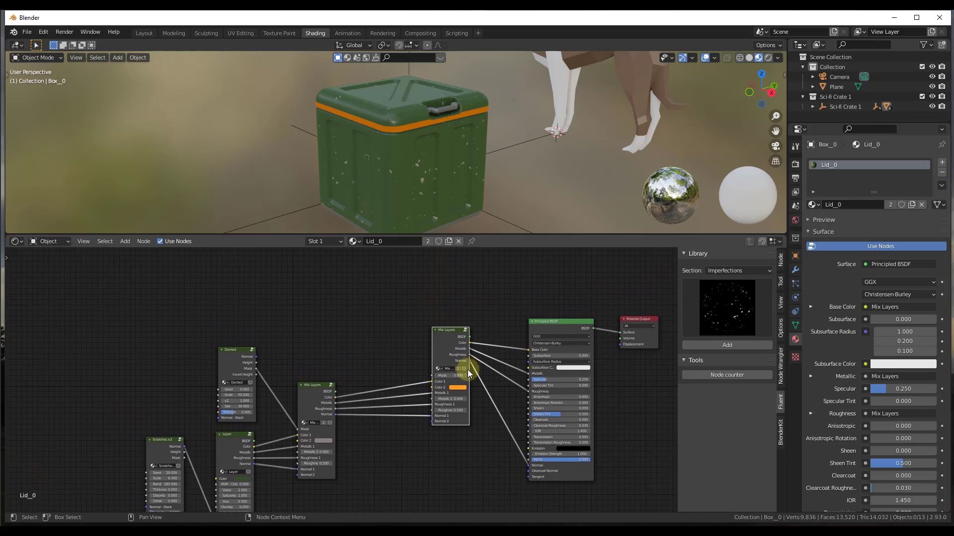
pyautogui.click(232, 370)
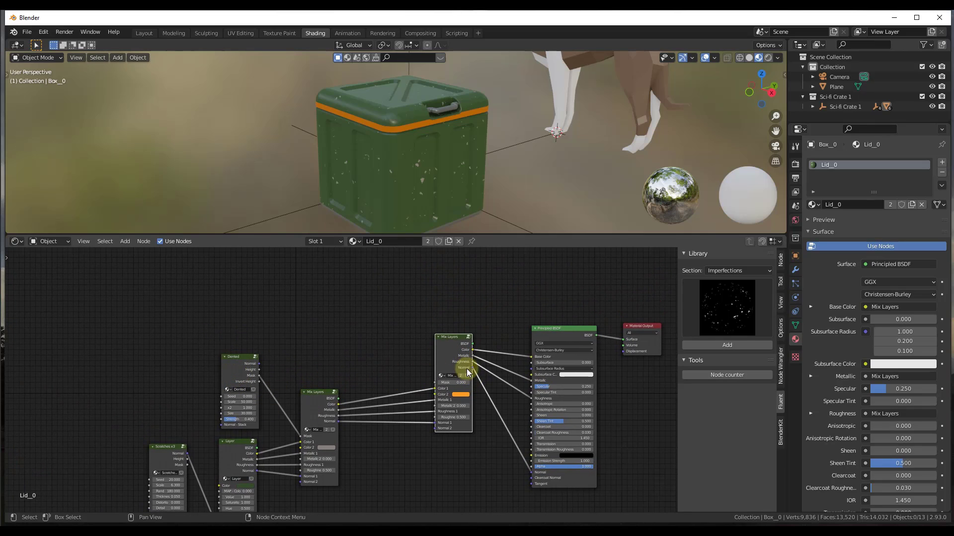
pyautogui.moveTo(452, 342)
pyautogui.mouseDown()
pyautogui.moveTo(455, 352)
pyautogui.moveTo(442, 356)
pyautogui.mouseUp()
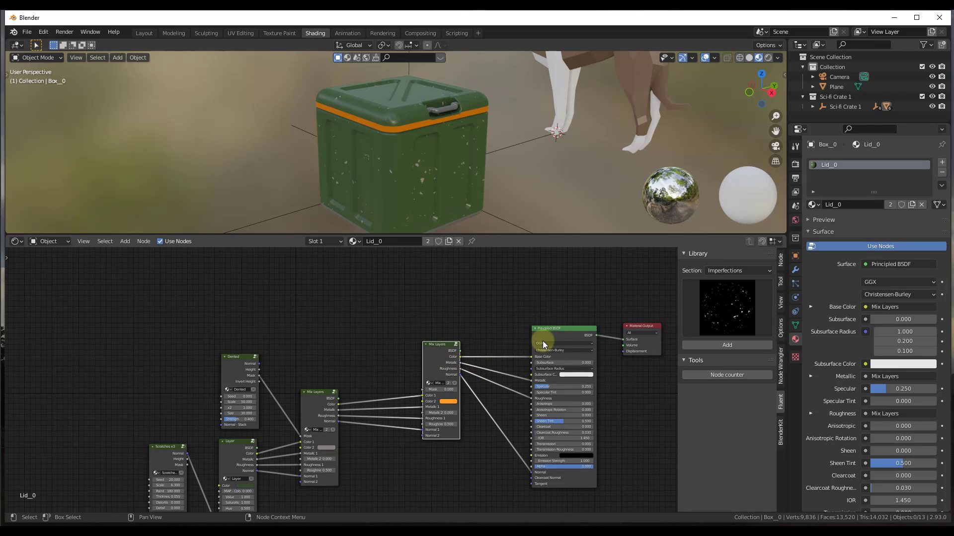
# - Add the Grunge gradient 1 node from the Fluent Grunges library and place it above the first Mix Layers node
pyautogui.click(728, 271)
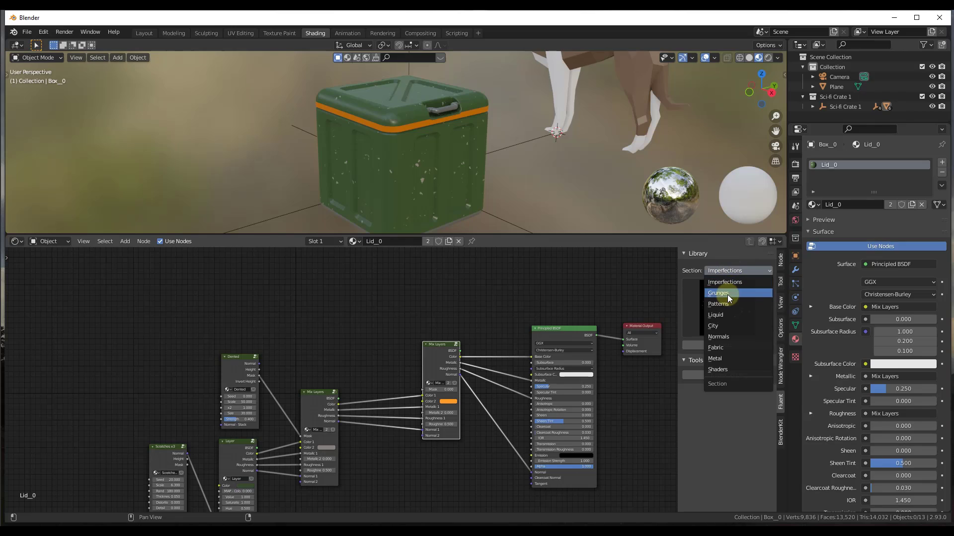
pyautogui.click(727, 296)
pyautogui.click(729, 305)
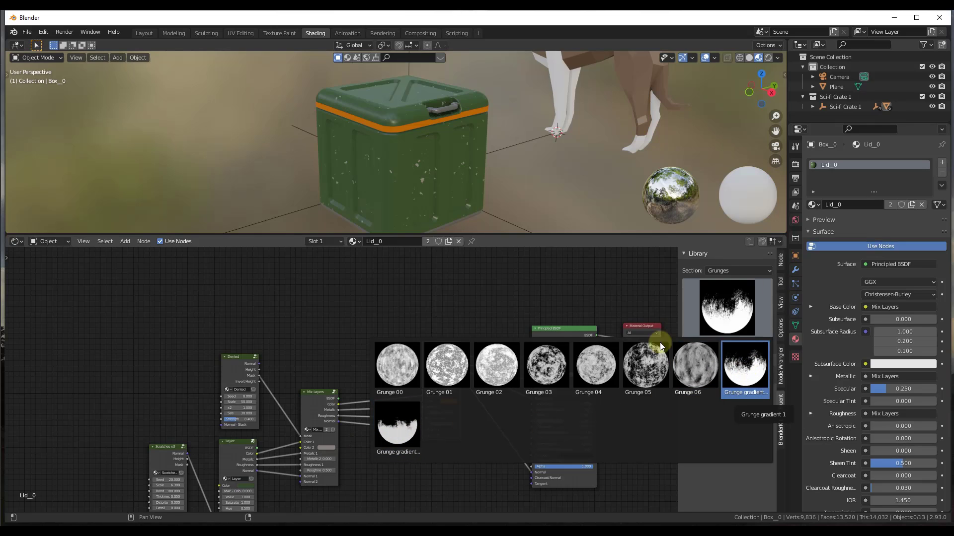
pyautogui.click(720, 312)
pyautogui.click(740, 378)
pyautogui.click(727, 345)
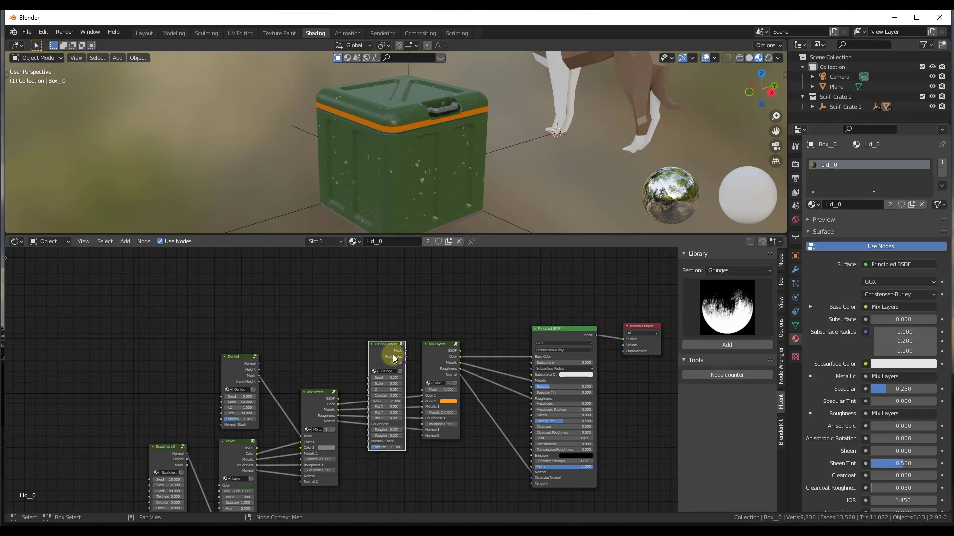
pyautogui.click(329, 276)
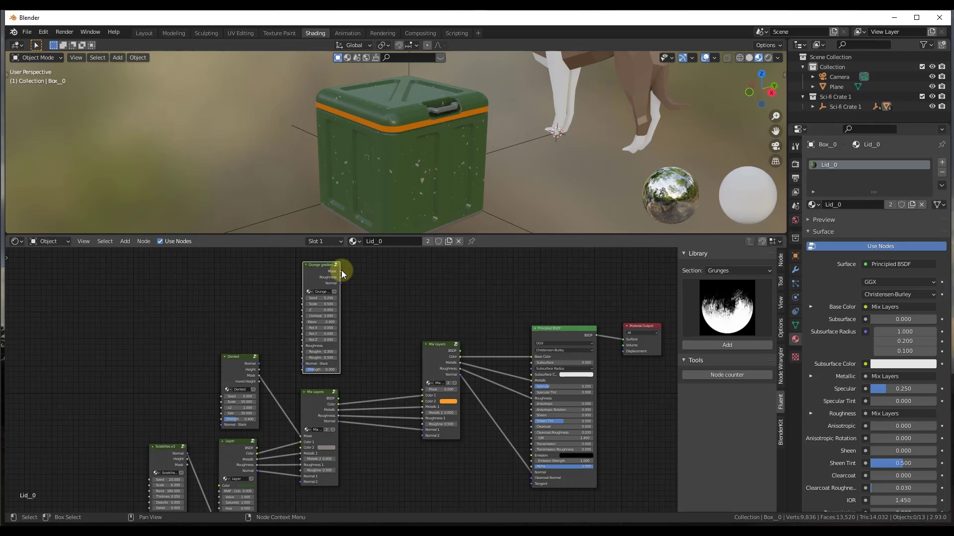
# - Connect the Grunge gradient node's Mask output to the second Mix Layers node's Mask input and inspect the crate's lower part
pyautogui.moveTo(341, 271); pyautogui.dragTo(423, 389)
pyautogui.moveTo(449, 204); pyautogui.dragTo(371, 180, button='middle')
pyautogui.scroll(5, 507, 204)
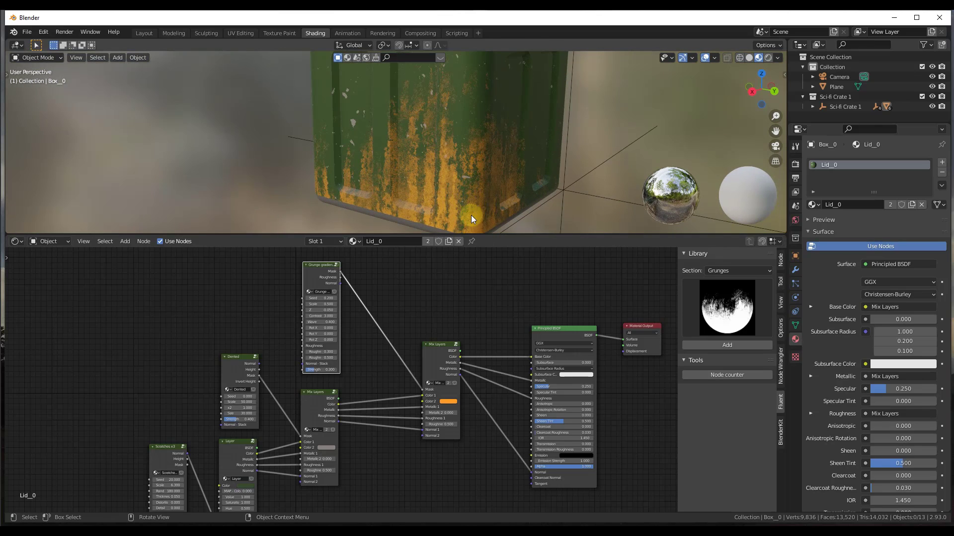
pyautogui.scroll(-6, 457, 202)
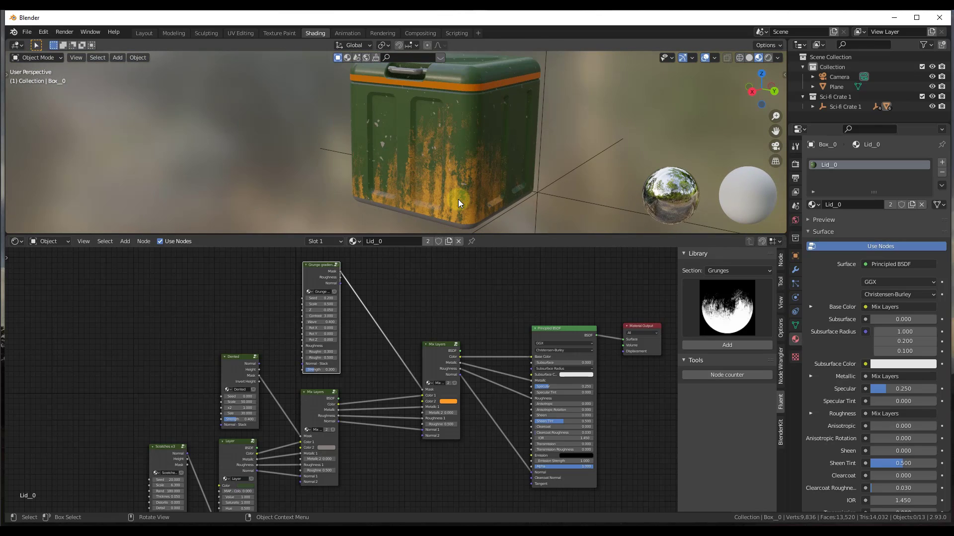
pyautogui.scroll(4, 464, 201)
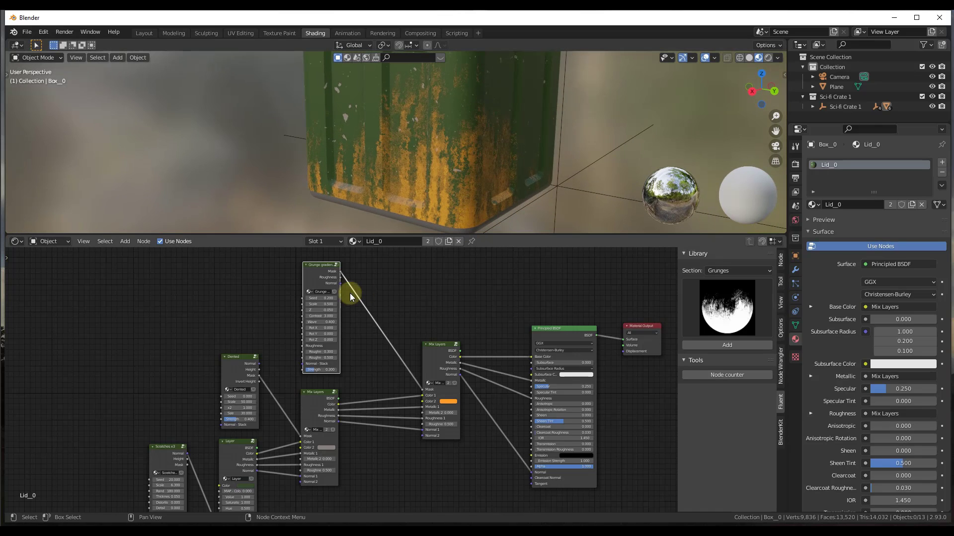
# - Set the Grunge gradient node's Seed to 1.9 and Z to -0.05, and check the grunge around the crate
pyautogui.scroll(3, 350, 293)
pyautogui.moveTo(321, 298)
pyautogui.mouseDown()
pyautogui.moveTo(335, 293)
pyautogui.moveTo(319, 305)
pyautogui.moveTo(335, 306)
pyautogui.moveTo(319, 306)
pyautogui.mouseUp()
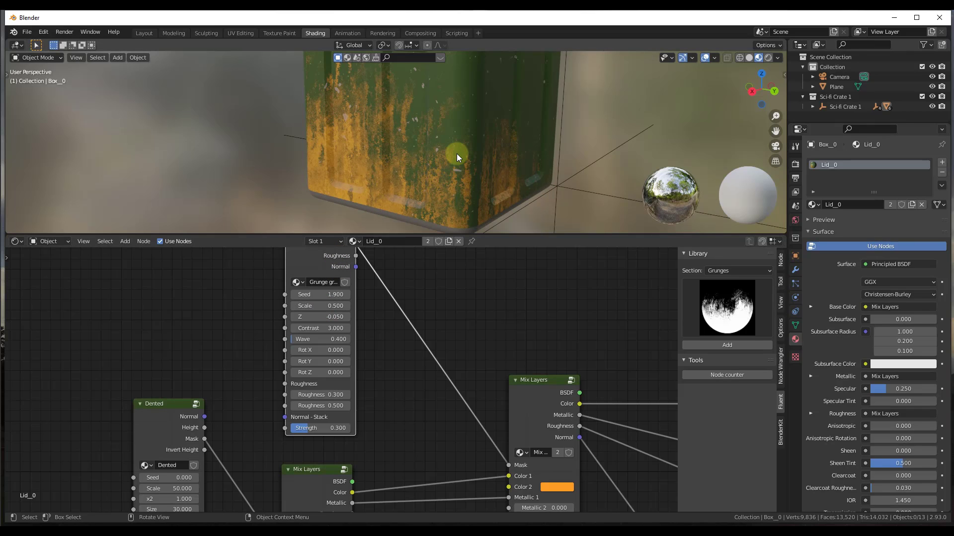
pyautogui.scroll(-5, 441, 150)
pyautogui.scroll(2, 409, 127)
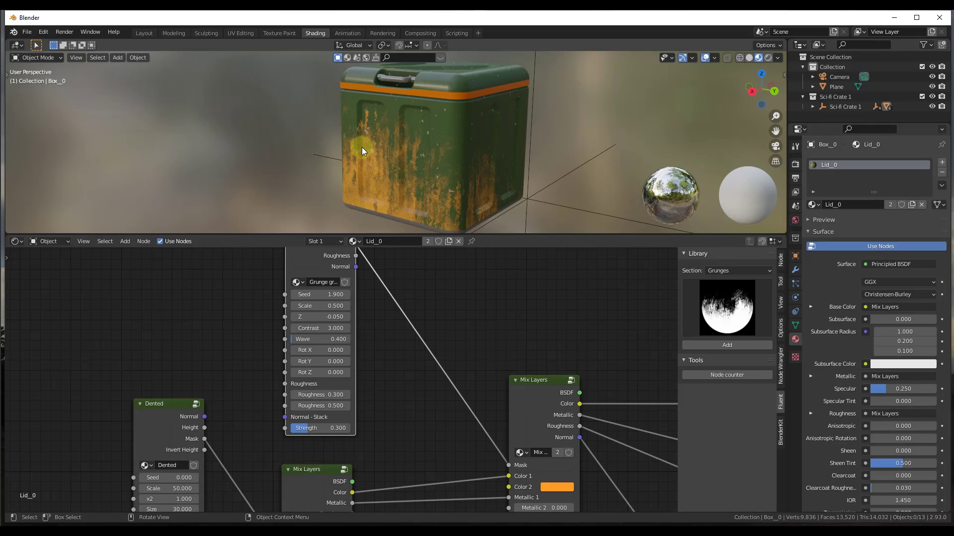
pyautogui.moveTo(361, 147)
pyautogui.mouseDown(button='middle')
pyautogui.moveTo(439, 144)
pyautogui.moveTo(347, 147)
pyautogui.mouseUp(button='middle')
pyautogui.moveTo(349, 96); pyautogui.dragTo(392, 159, button='middle')
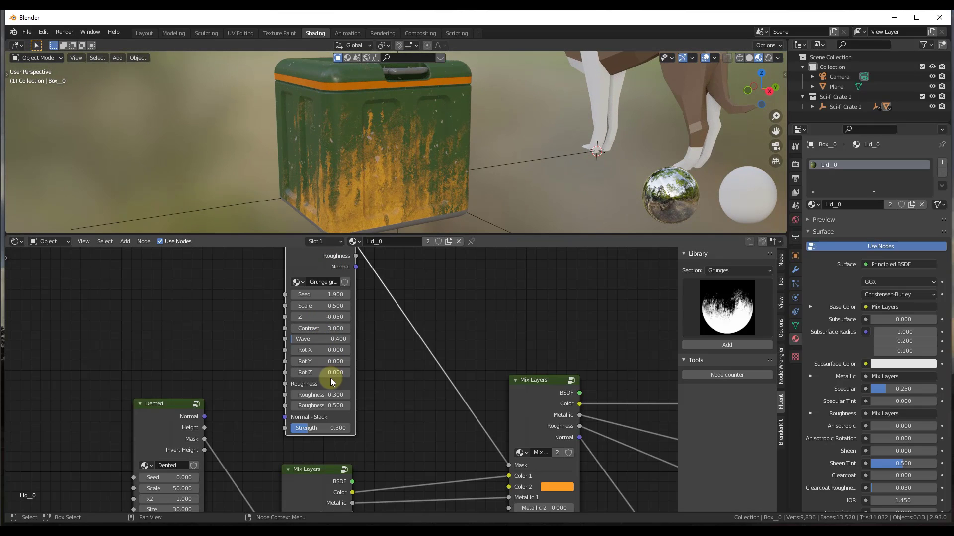
# - Set the Grunge gradient node's Rot X to 180 to flip the gradient's direction
pyautogui.moveTo(311, 351); pyautogui.dragTo(470, 338)
pyautogui.click(309, 350)
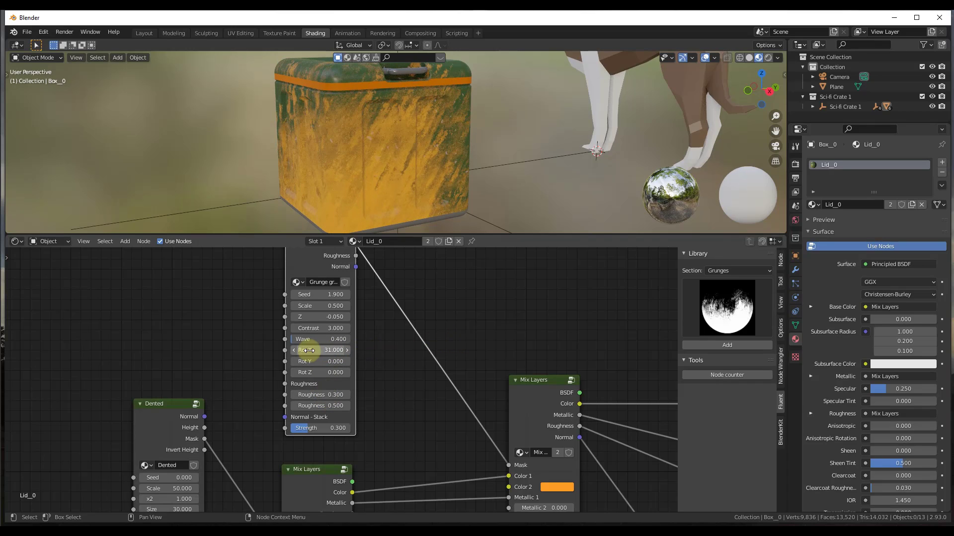
pyautogui.write('180')
pyautogui.press('Return')
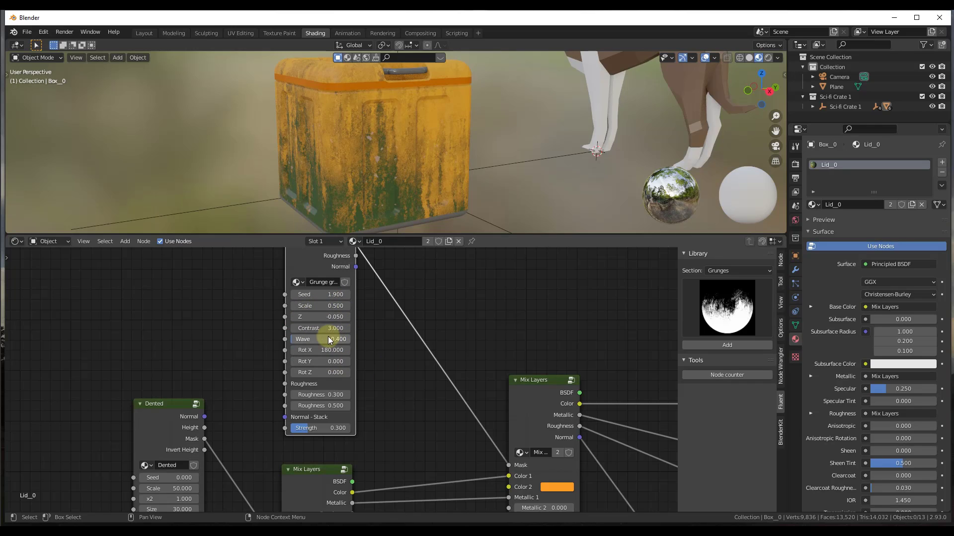
# - Adjust the Grunge gradient node's Z to -0.12 to limit the grunge to the crate's upper part
pyautogui.click(335, 317)
pyautogui.hotkey('ctrl', 'a')
pyautogui.write('0.05')
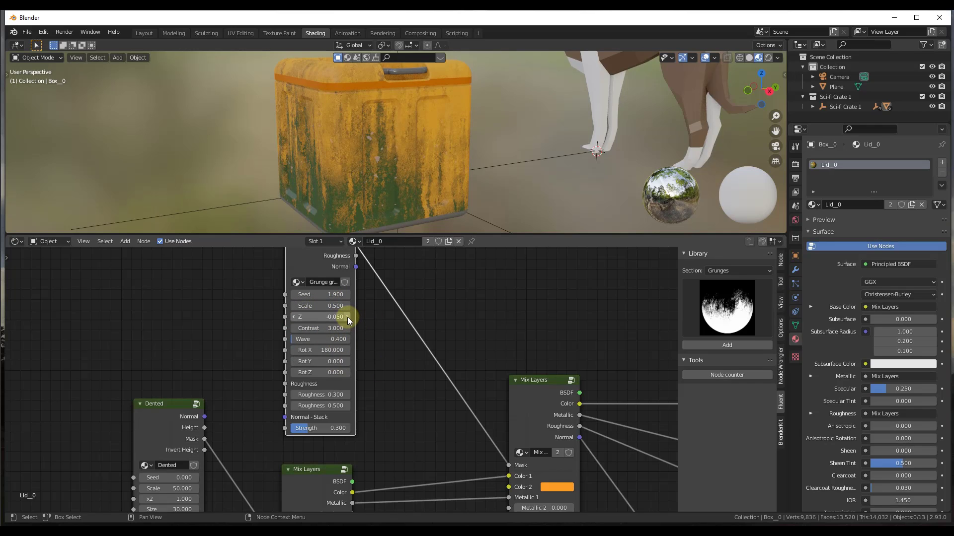
pyautogui.press('Return')
pyautogui.moveTo(315, 319); pyautogui.dragTo(296, 318)
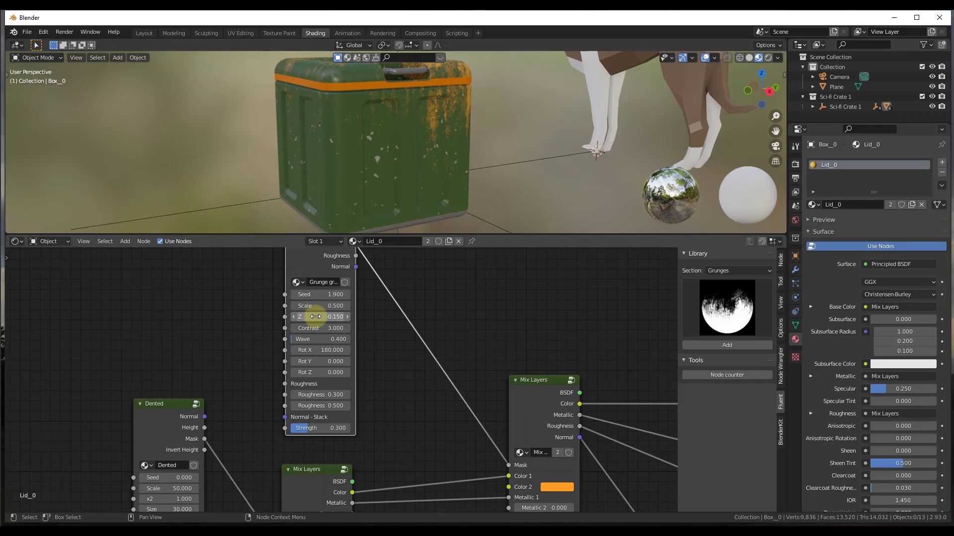
pyautogui.moveTo(315, 317); pyautogui.dragTo(321, 317)
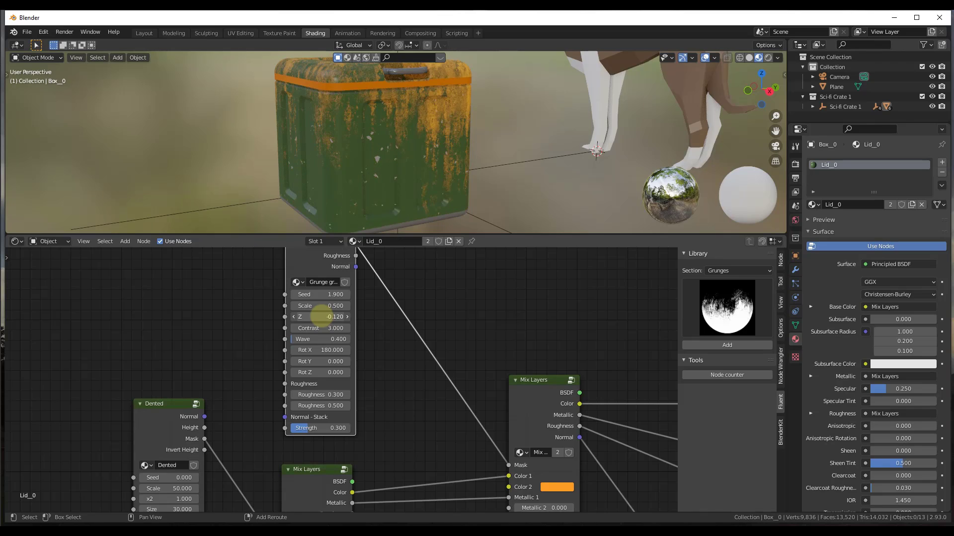
# - Examine how the orange grunge runs over the crate's lid, handle area and sides from several angles
pyautogui.moveTo(432, 164); pyautogui.dragTo(427, 126, button='middle')
pyautogui.scroll(5, 428, 131)
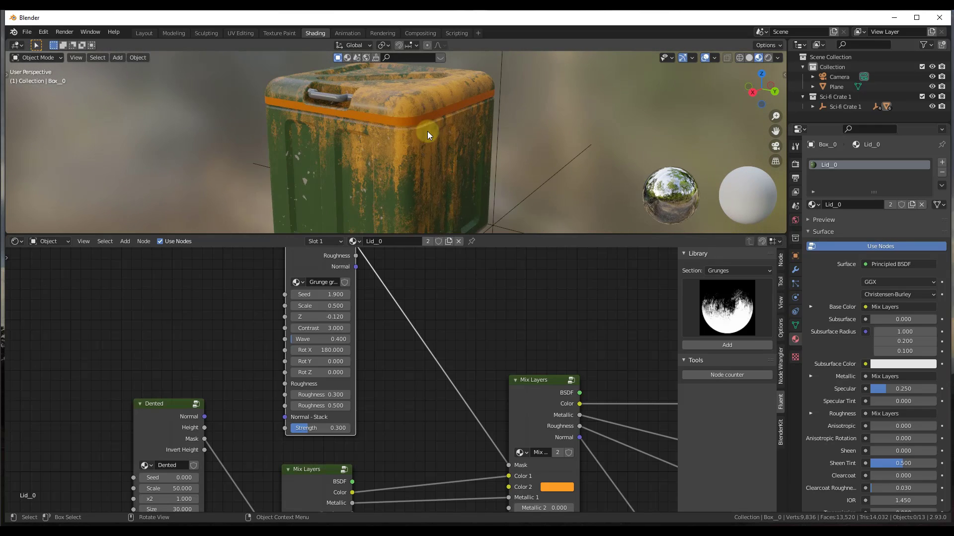
pyautogui.scroll(-3, 416, 157)
pyautogui.moveTo(406, 159); pyautogui.dragTo(407, 117, button='middle')
pyautogui.scroll(4, 394, 103)
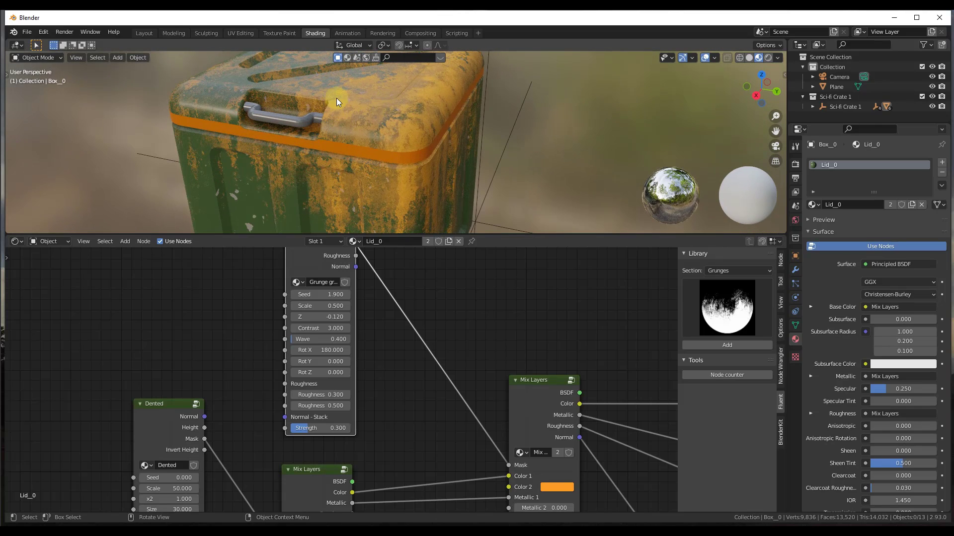
pyautogui.click(395, 114)
pyautogui.moveTo(395, 114); pyautogui.dragTo(404, 168, button='middle')
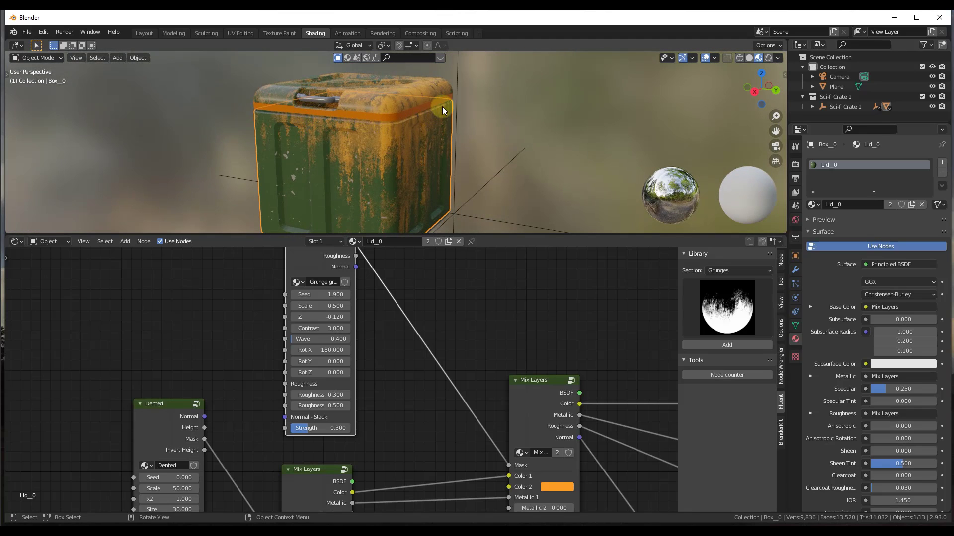
pyautogui.scroll(4, 378, 124)
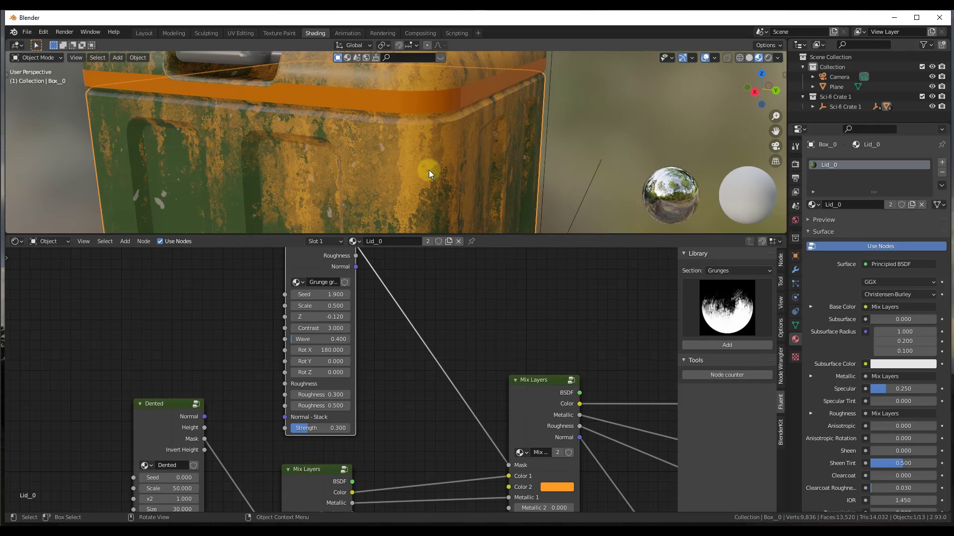
pyautogui.scroll(-4, 432, 176)
pyautogui.moveTo(413, 164); pyautogui.dragTo(383, 139, button='middle')
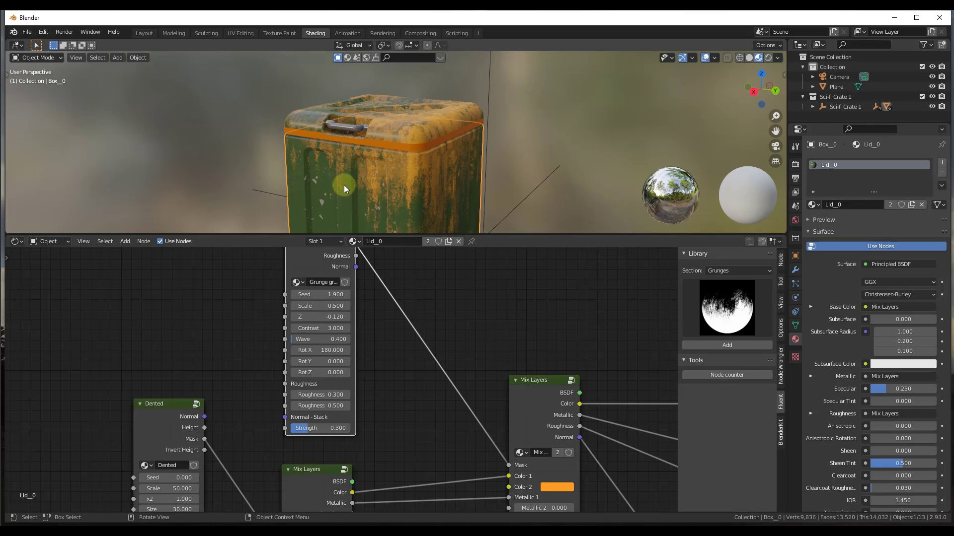
pyautogui.scroll(-1, 326, 176)
pyautogui.scroll(-2, 427, 355)
pyautogui.moveTo(426, 355); pyautogui.dragTo(383, 354, button='middle')
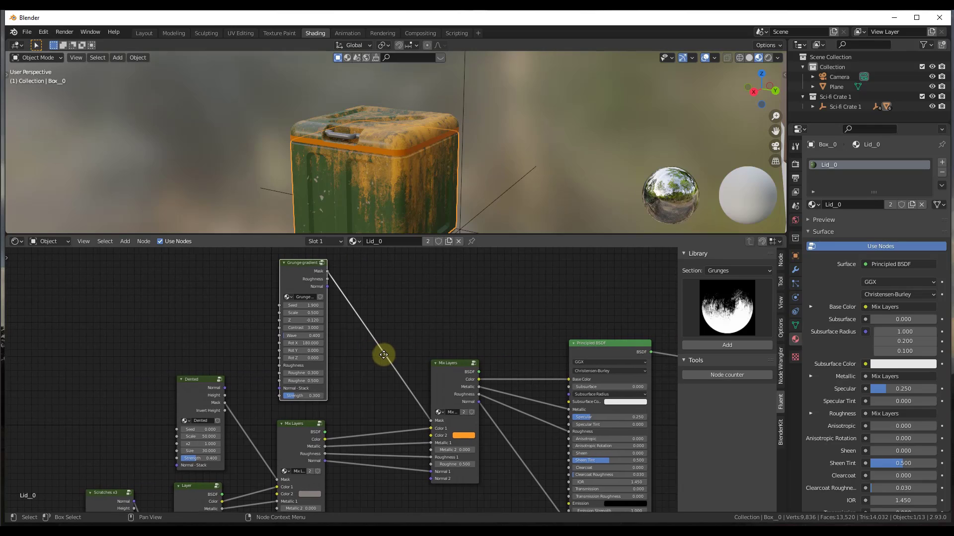
pyautogui.scroll(-1, 385, 356)
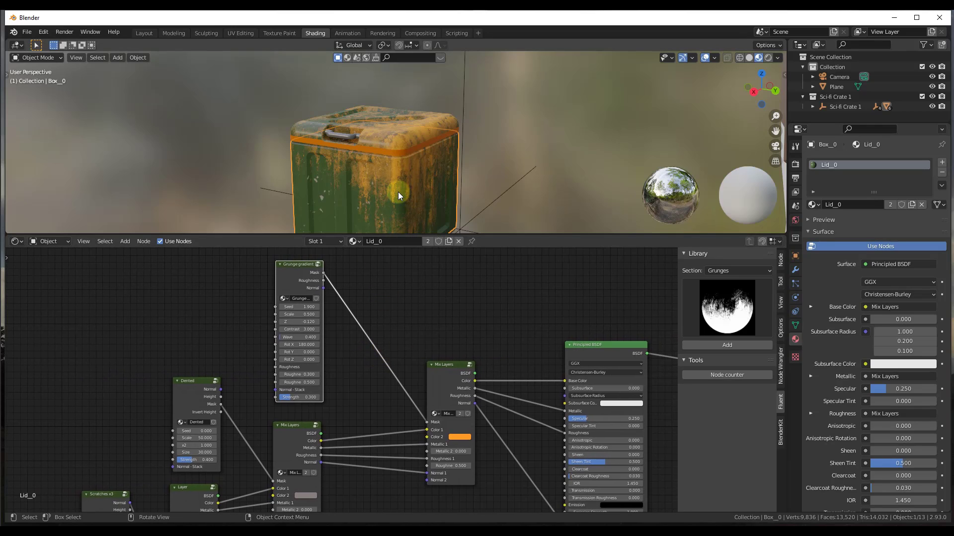
# - Add a second material slot to the crate's box object and link the existing Lid__0 material to it
pyautogui.click(401, 136)
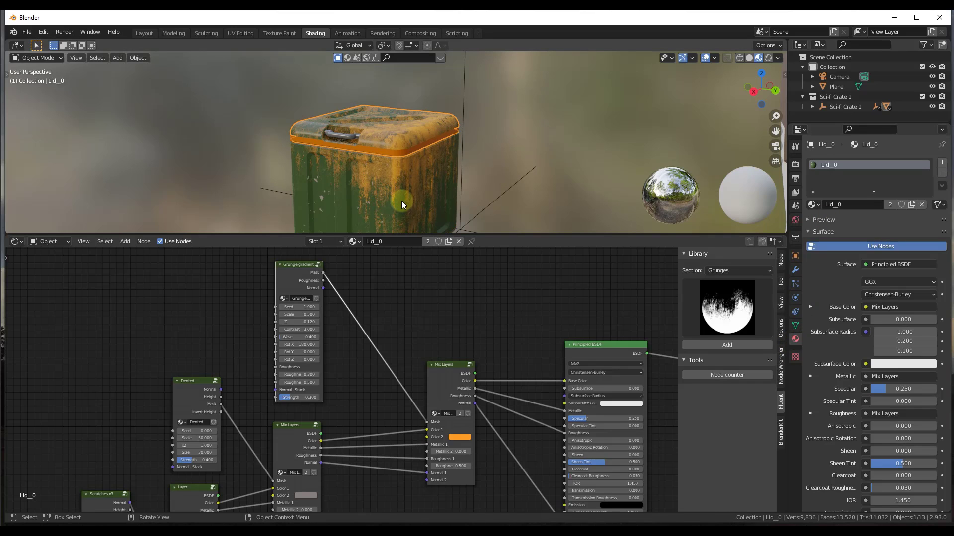
pyautogui.click(413, 176)
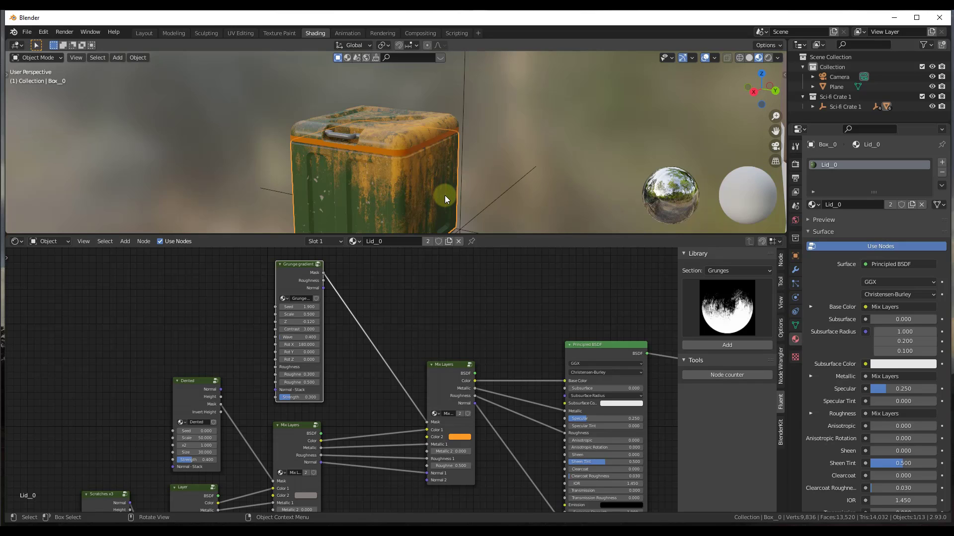
pyautogui.scroll(3, 441, 193)
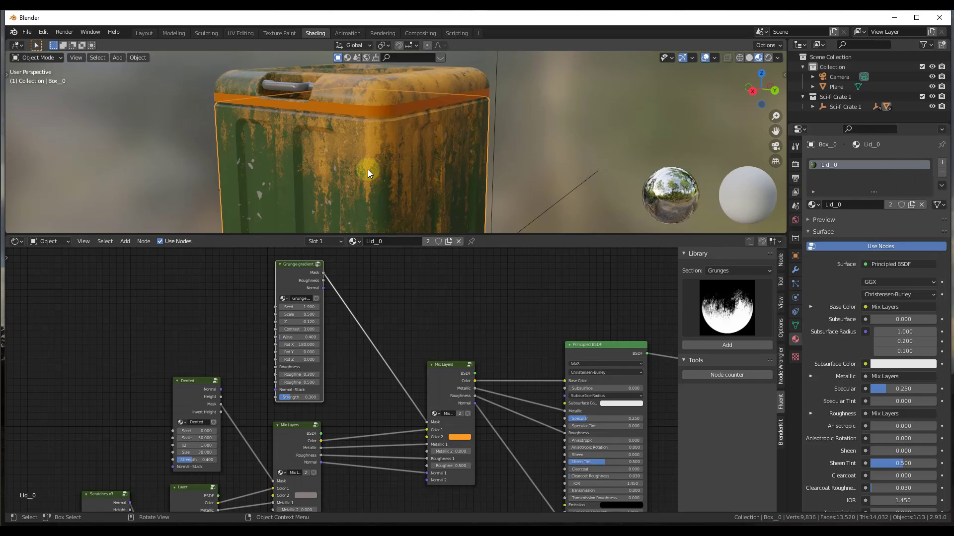
pyautogui.click(943, 164)
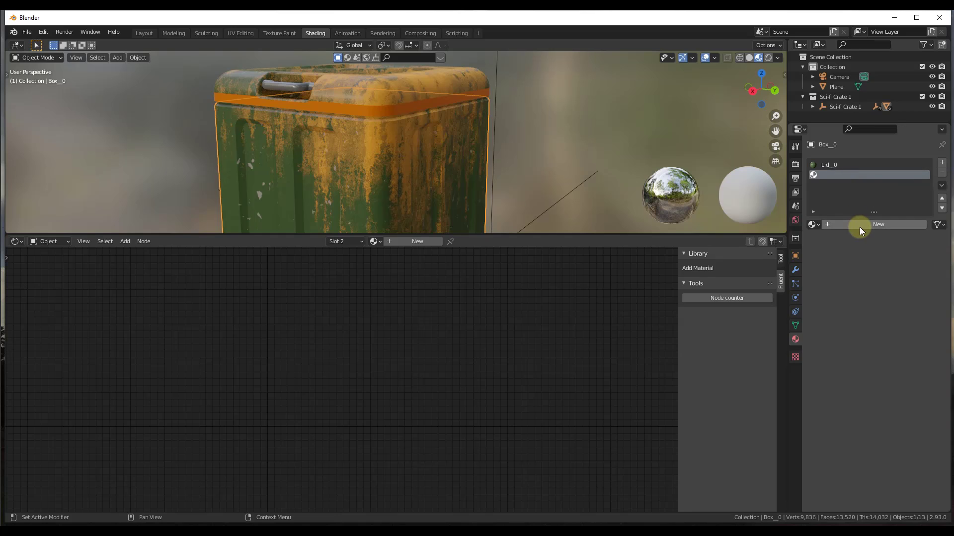
pyautogui.click(814, 225)
pyautogui.click(830, 239)
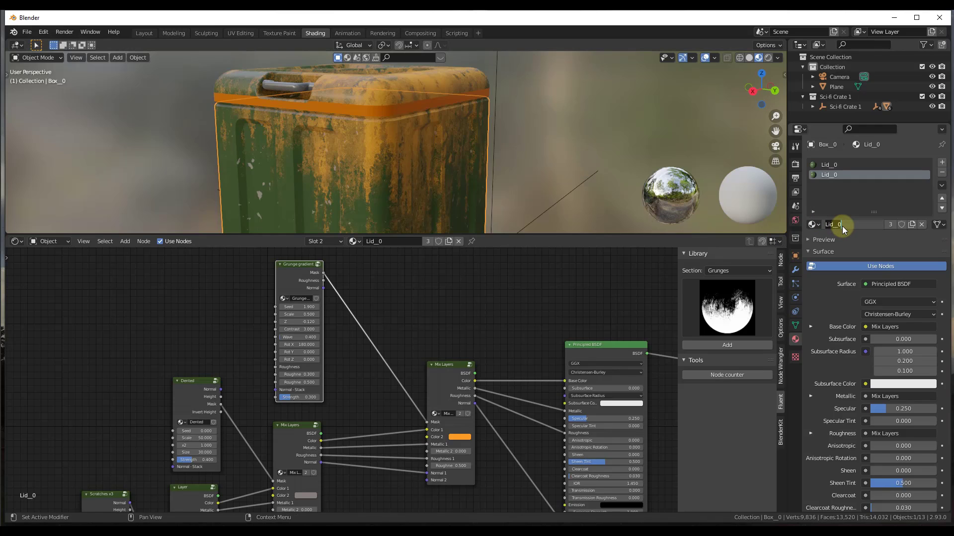
# - Try to rename the material in the box's second slot to Box Material, and undo the renaming
pyautogui.click(865, 228)
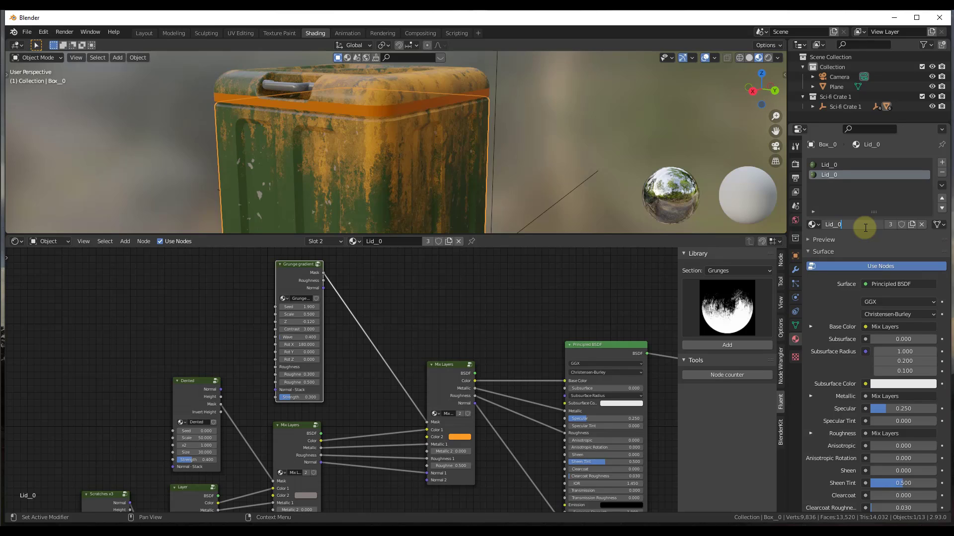
pyautogui.press('BackSpace')
pyautogui.press('BackSpace')
pyautogui.press('BackSpace')
pyautogui.press('BackSpace')
pyautogui.press('BackSpace')
pyautogui.write('Box Material')
pyautogui.press('Return')
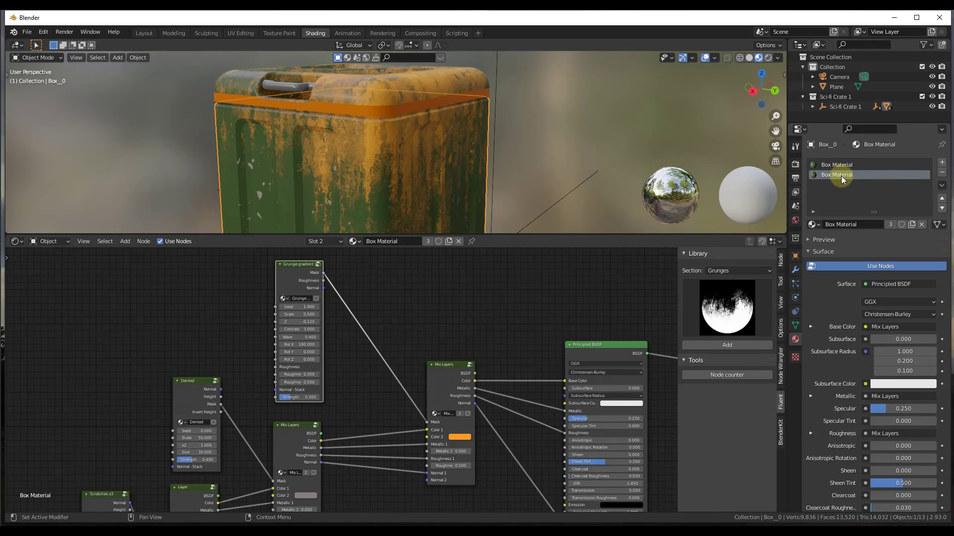
pyautogui.hotkey('ctrl', 'z')
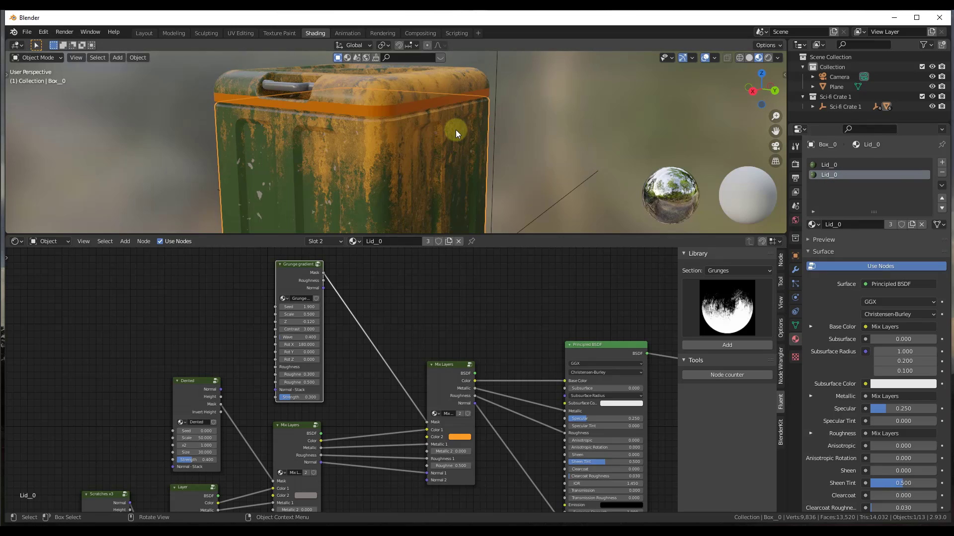
# - Make the second slot's material a single-user copy and rename it Box
pyautogui.click(893, 224)
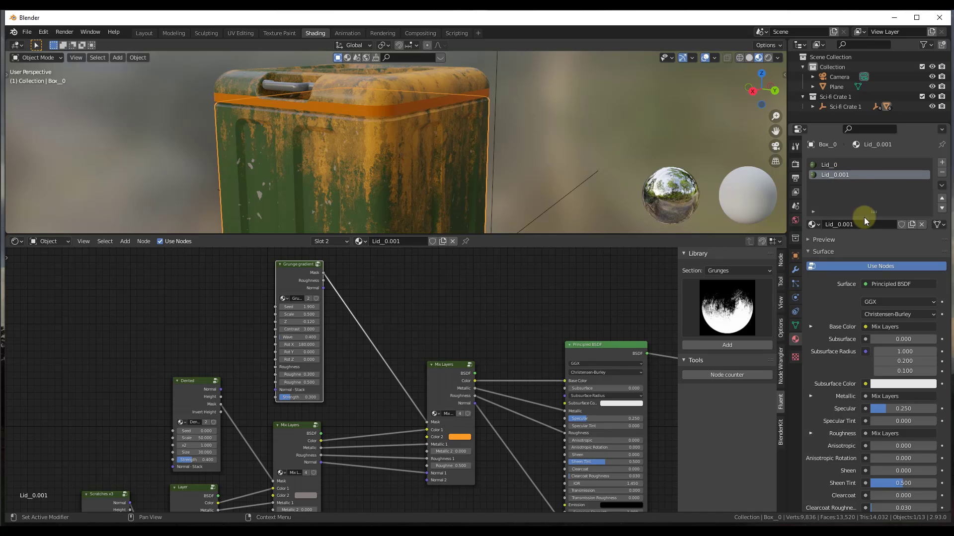
pyautogui.click(844, 224)
pyautogui.write('Box')
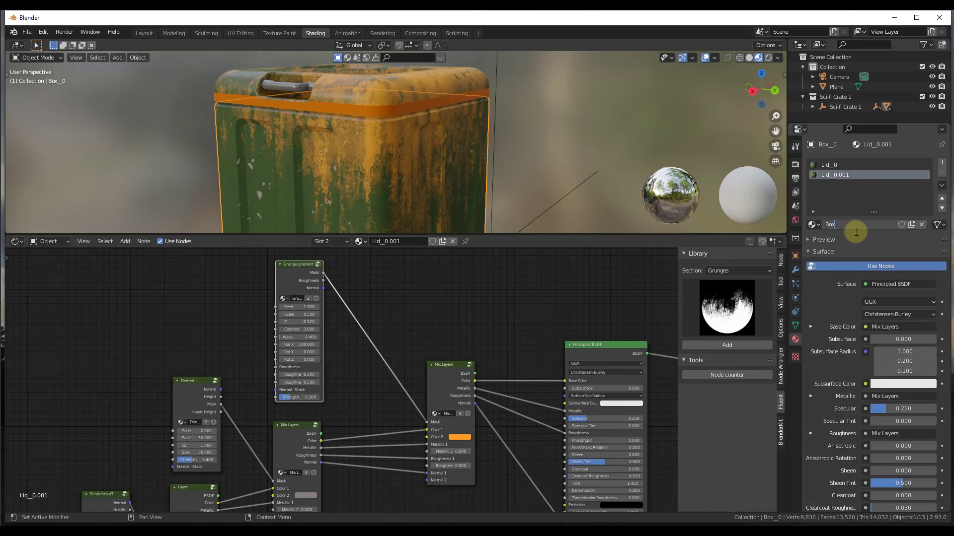
pyautogui.press('Return')
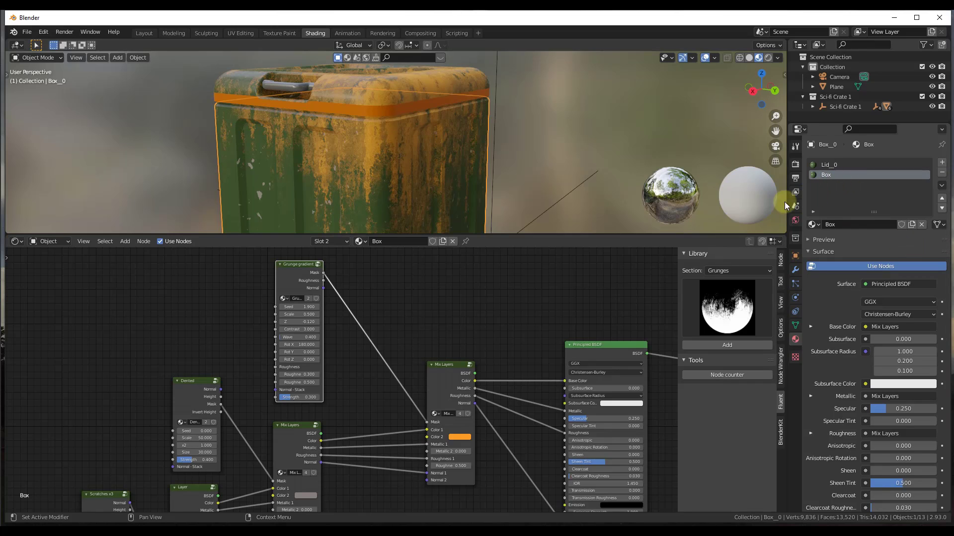
# - Assign the Box material to all faces of the crate's box mesh
pyautogui.click(831, 166)
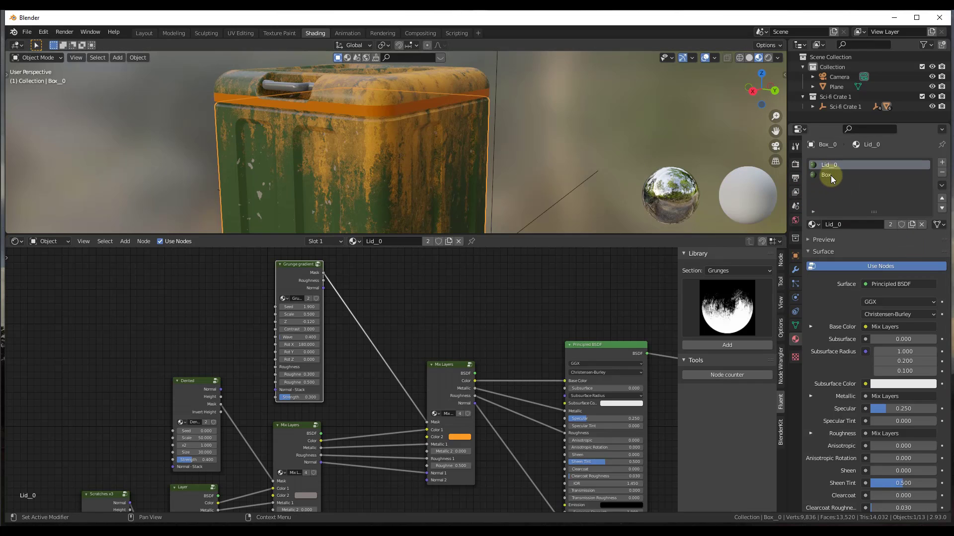
pyautogui.click(831, 175)
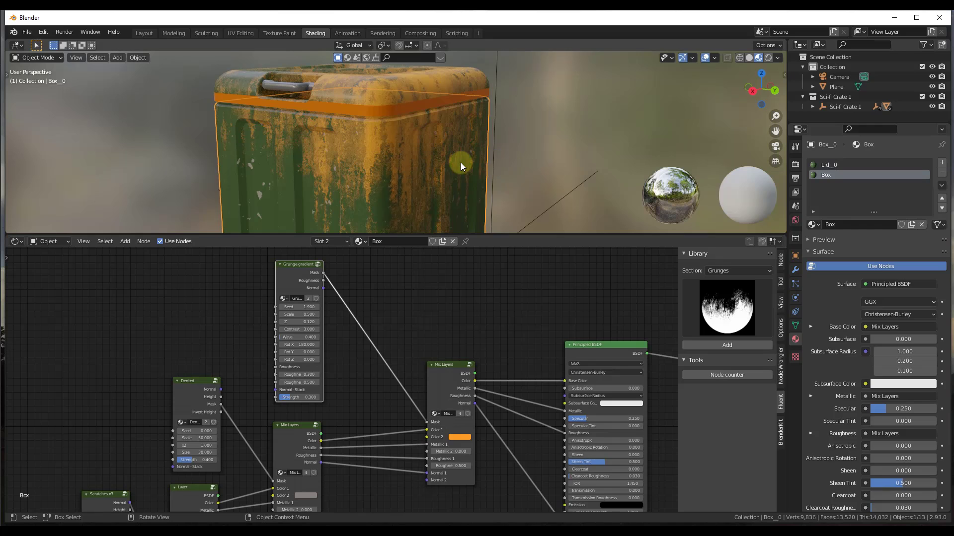
pyautogui.scroll(-3, 421, 192)
pyautogui.press('Tab')
pyautogui.scroll(3, 426, 190)
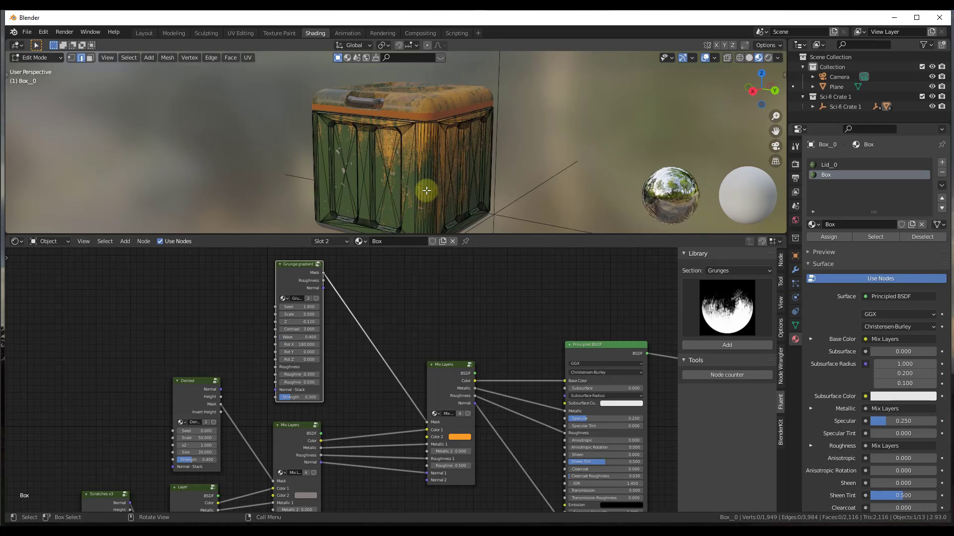
pyautogui.scroll(1, 426, 190)
pyautogui.scroll(-2, 445, 181)
pyautogui.press('a')
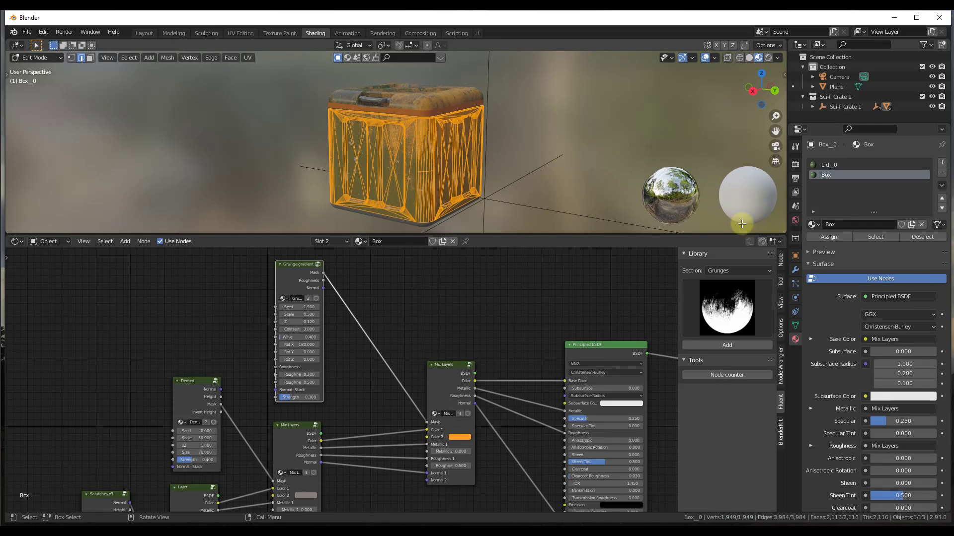
pyautogui.click(831, 235)
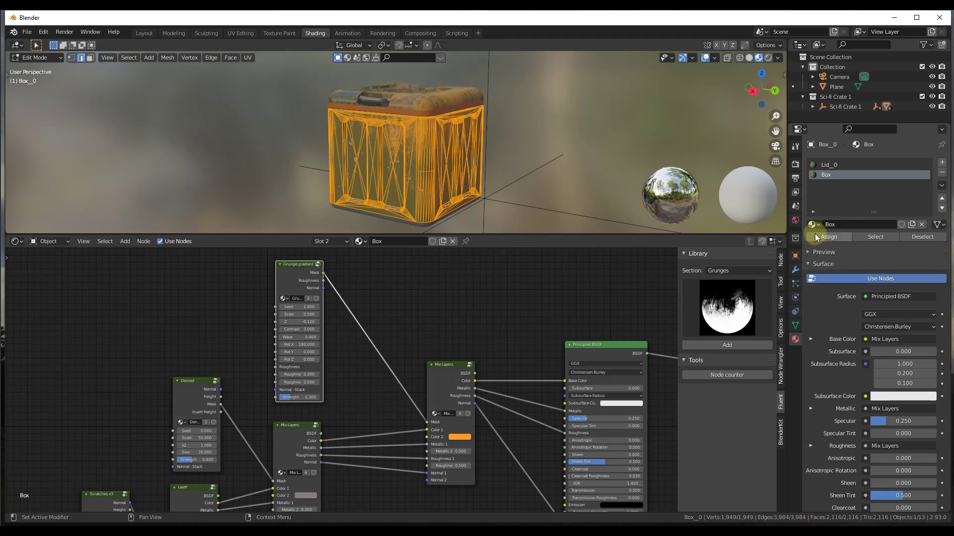
pyautogui.press('Tab')
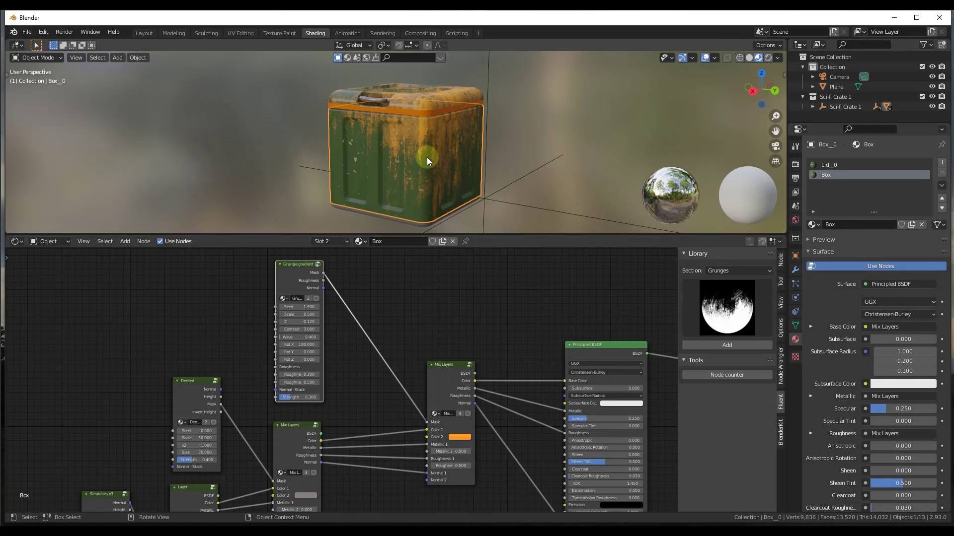
# - Delete the Grunge gradient node from the lid's material and check the lid
pyautogui.scroll(2, 427, 157)
pyautogui.click(428, 96)
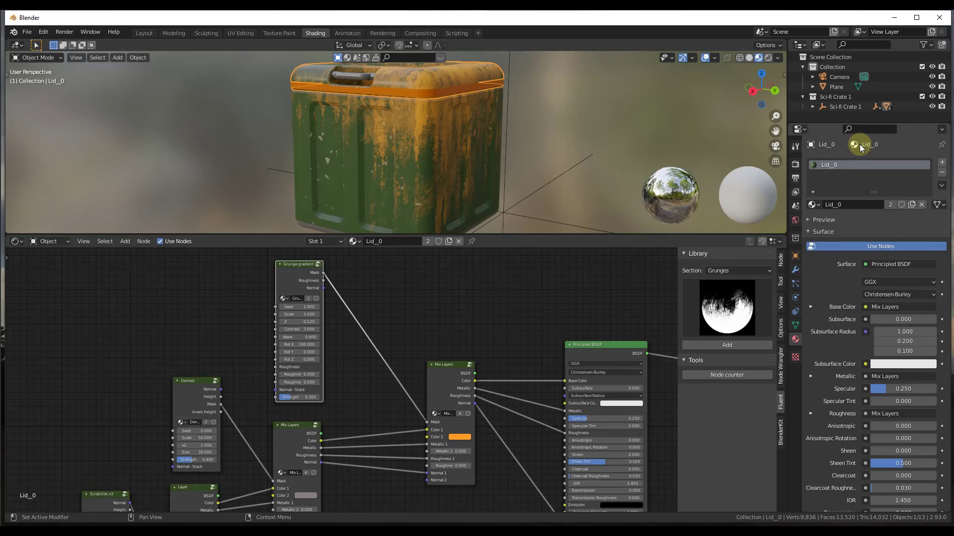
pyautogui.moveTo(404, 90); pyautogui.dragTo(423, 151, button='middle')
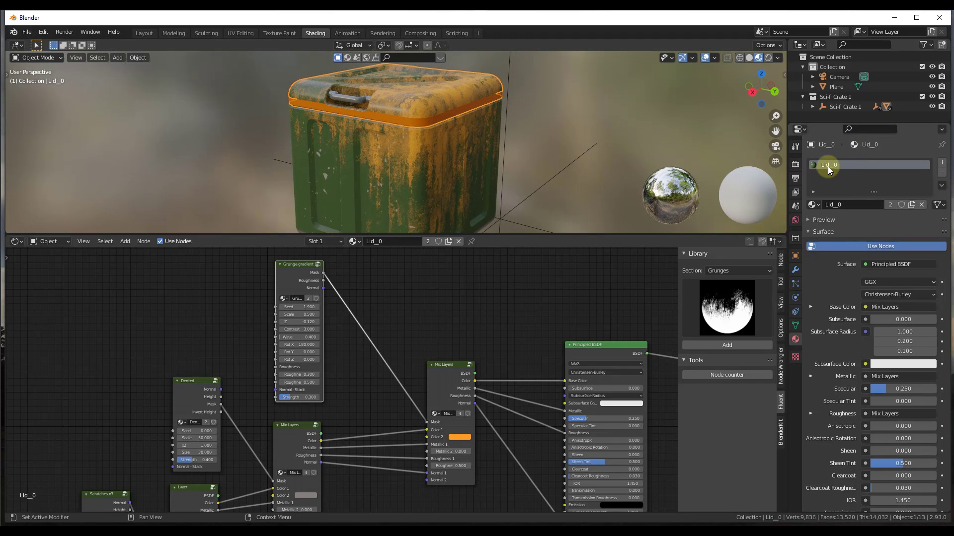
pyautogui.press('x')
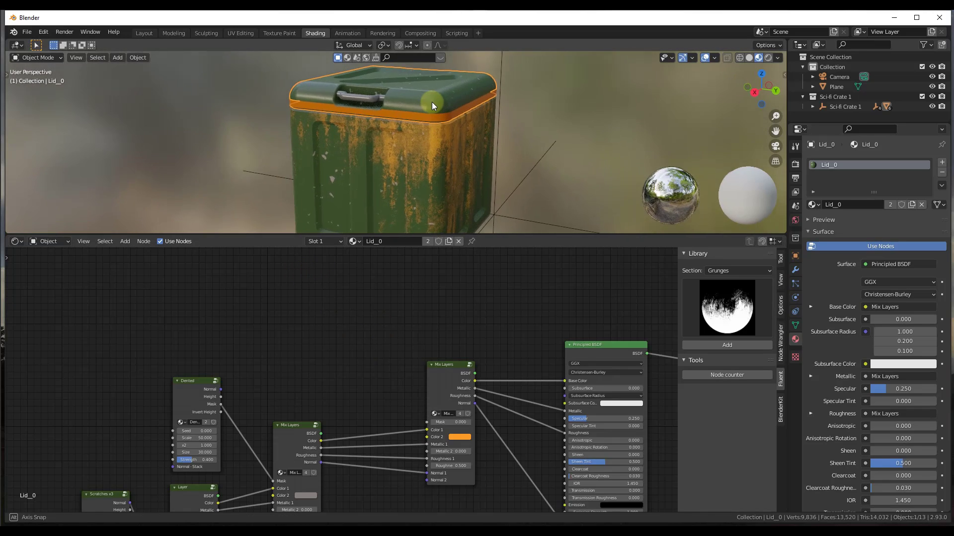
pyautogui.scroll(3, 437, 97)
pyautogui.moveTo(444, 98); pyautogui.dragTo(435, 127, button='middle')
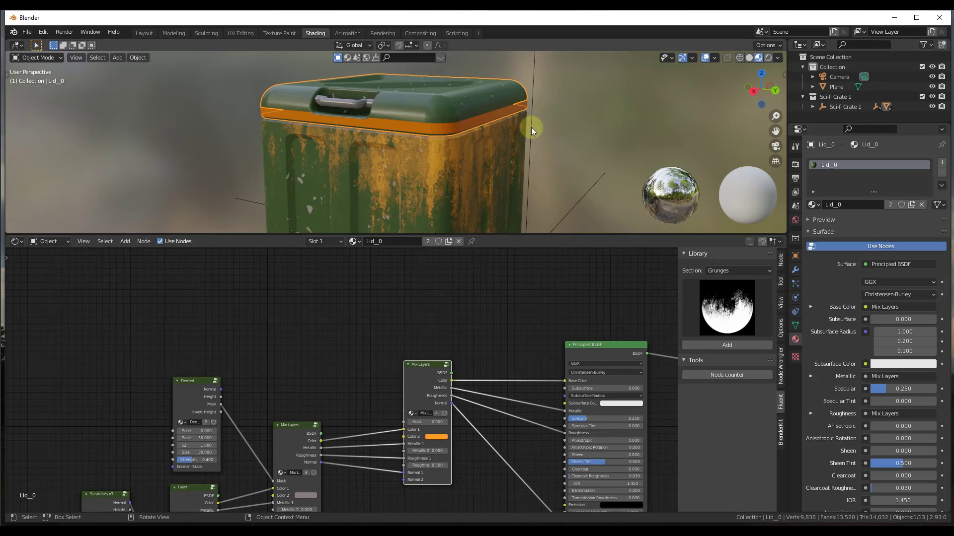
# - Change Color 2 of the Box material's second Mix Layers node from orange to near-white and inspect the grunge on the box
pyautogui.click(466, 173)
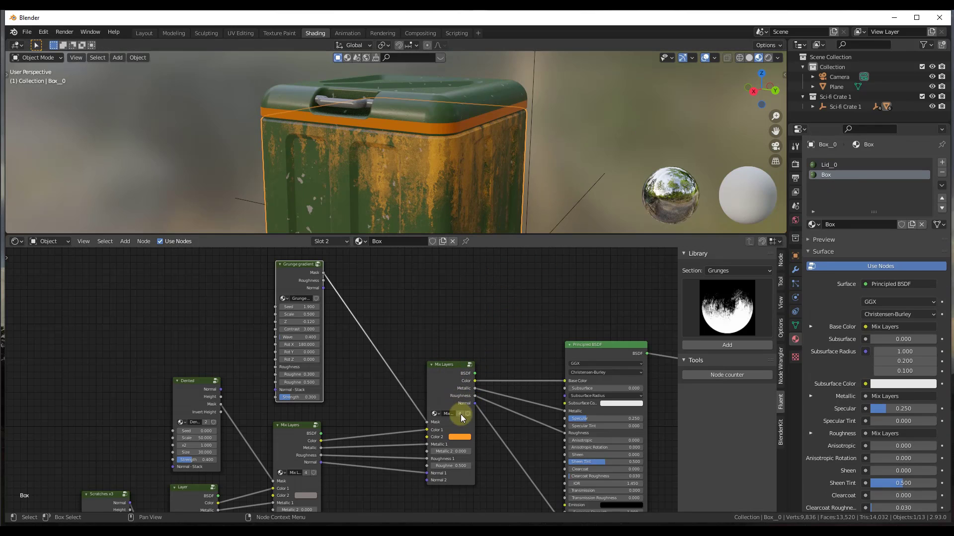
pyautogui.click(459, 437)
pyautogui.moveTo(476, 373); pyautogui.dragTo(479, 364)
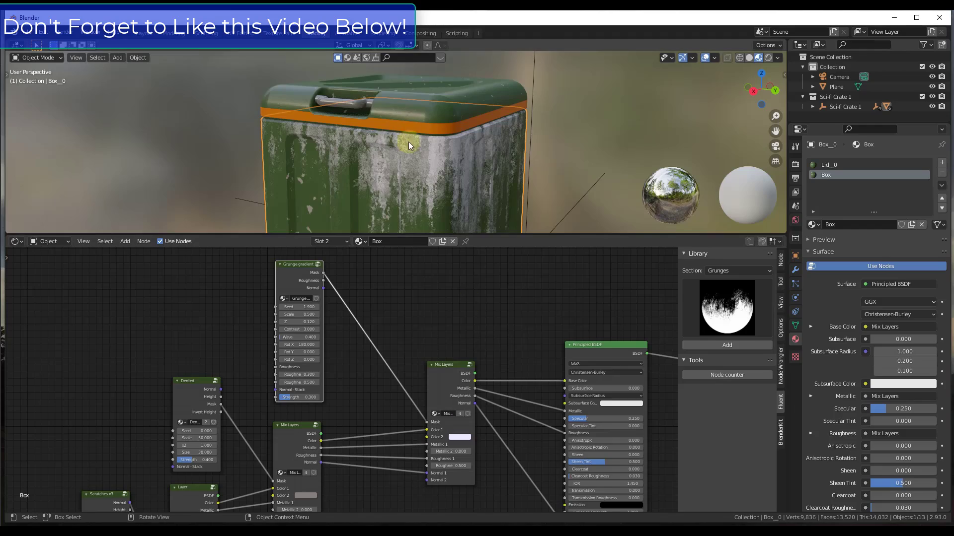
pyautogui.scroll(5, 433, 175)
pyautogui.scroll(-5, 452, 164)
pyautogui.scroll(5, 442, 149)
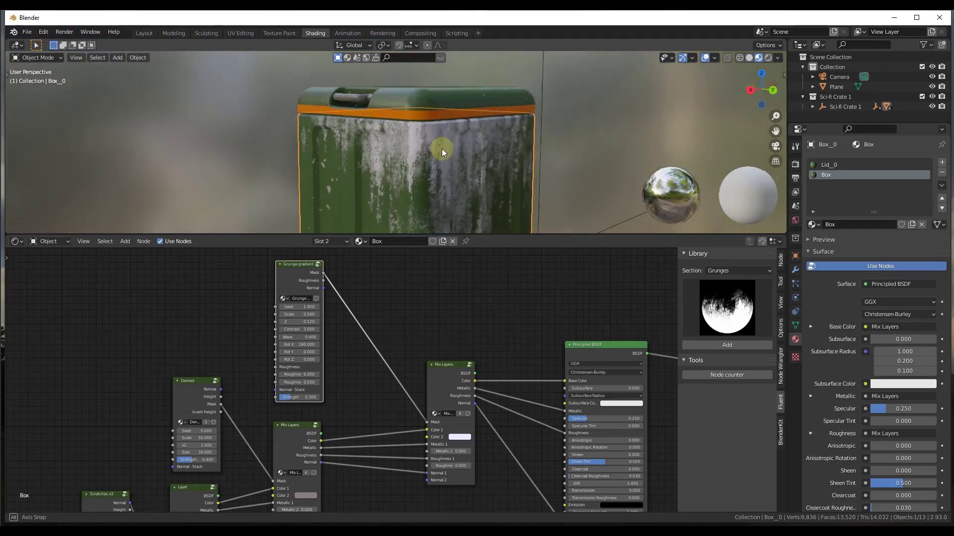
pyautogui.scroll(-5, 378, 139)
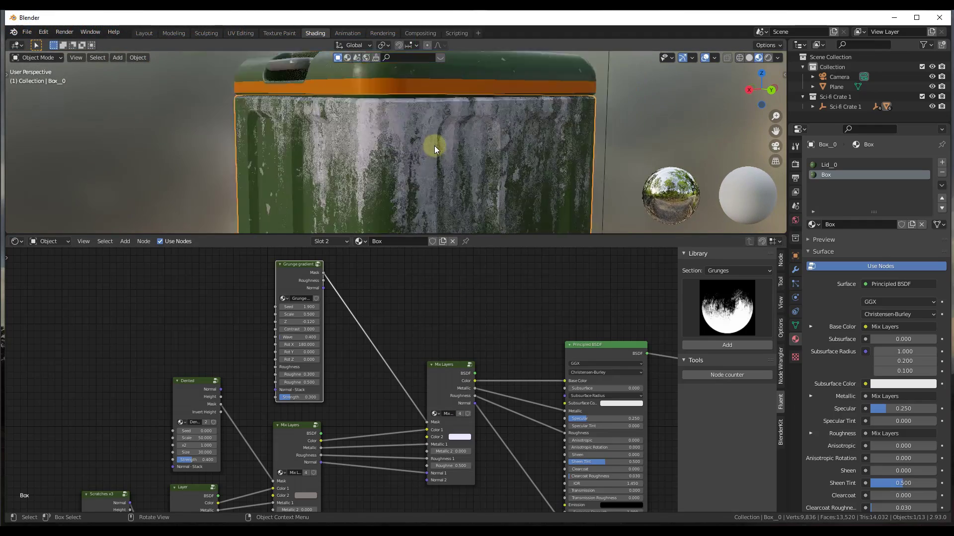
pyautogui.moveTo(434, 145); pyautogui.dragTo(432, 172, button='middle')
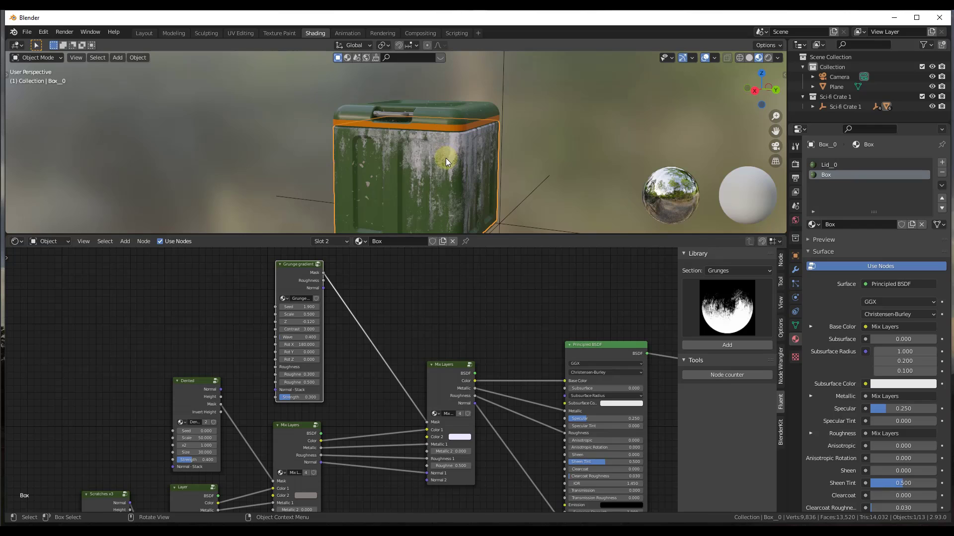
# - Add a Grunge 03 node to the lid's material and connect its Result to the second Mix Layers node's Mask
pyautogui.click(453, 114)
pyautogui.moveTo(452, 117); pyautogui.dragTo(458, 160, button='middle')
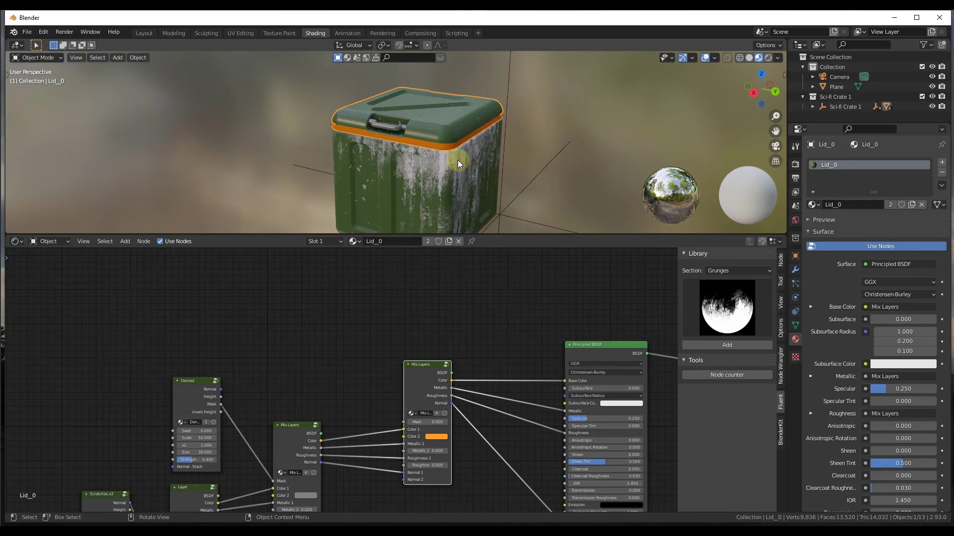
pyautogui.click(731, 270)
pyautogui.click(723, 293)
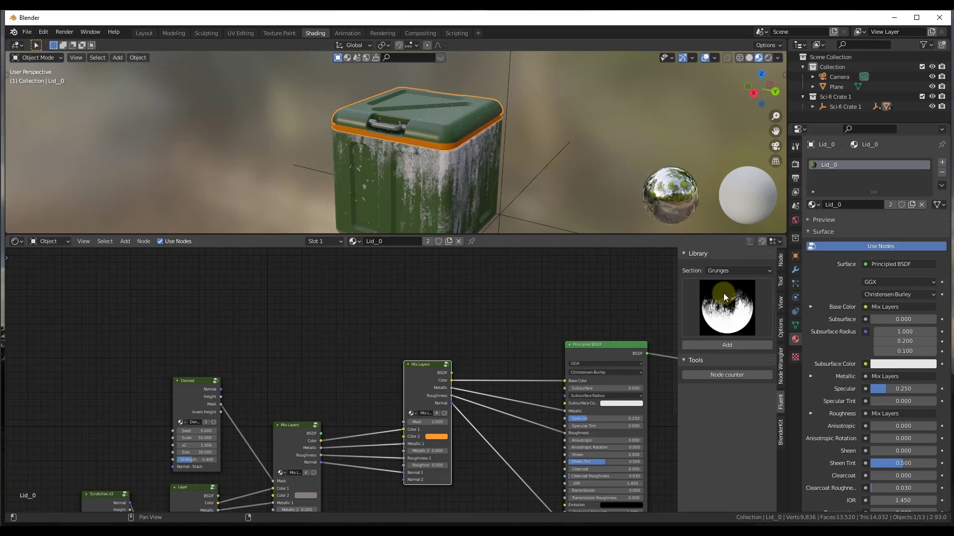
pyautogui.click(731, 307)
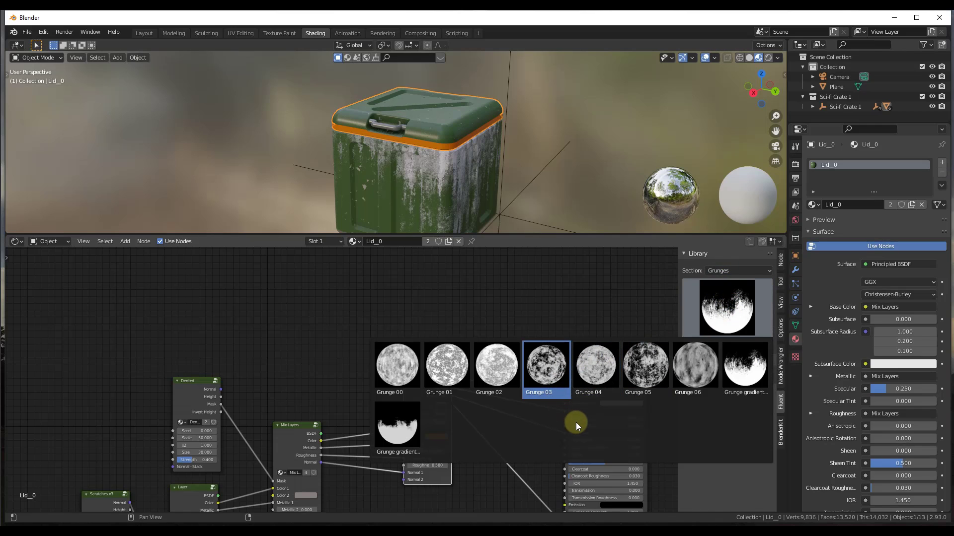
pyautogui.click(551, 372)
pyautogui.moveTo(352, 371); pyautogui.dragTo(402, 422)
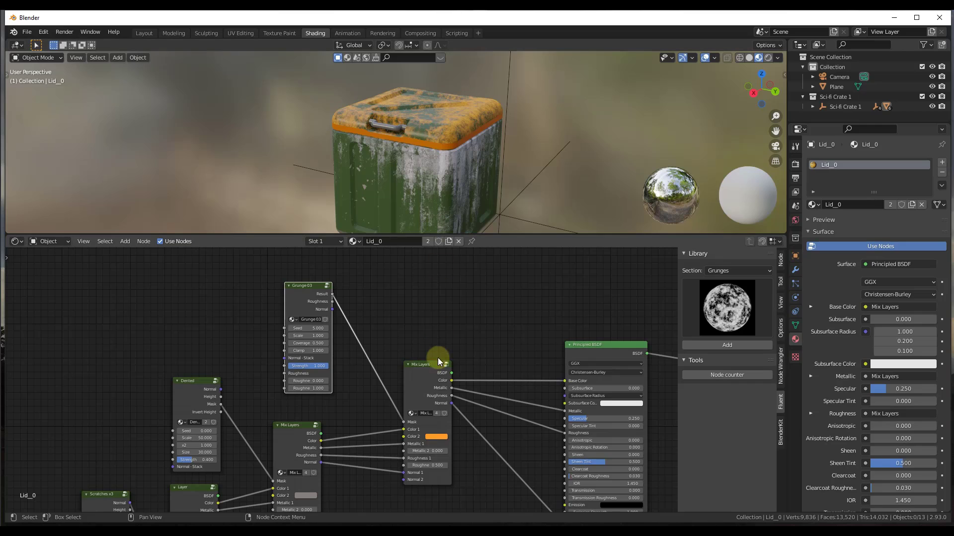
# - Set the lid's second Mix Layers Color 2 to near-white and Grunge 03 to seed 4.8, scale 0.8 and coverage 0.3
pyautogui.click(440, 436)
pyautogui.moveTo(455, 365); pyautogui.dragTo(454, 364)
pyautogui.scroll(2, 427, 318)
pyautogui.scroll(6, 422, 142)
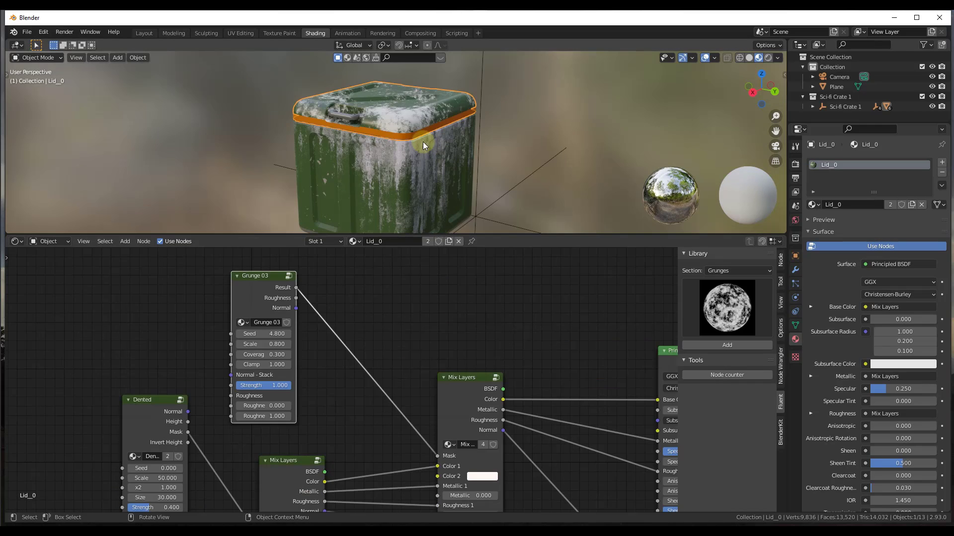
pyautogui.moveTo(447, 172); pyautogui.dragTo(338, 126, button='middle')
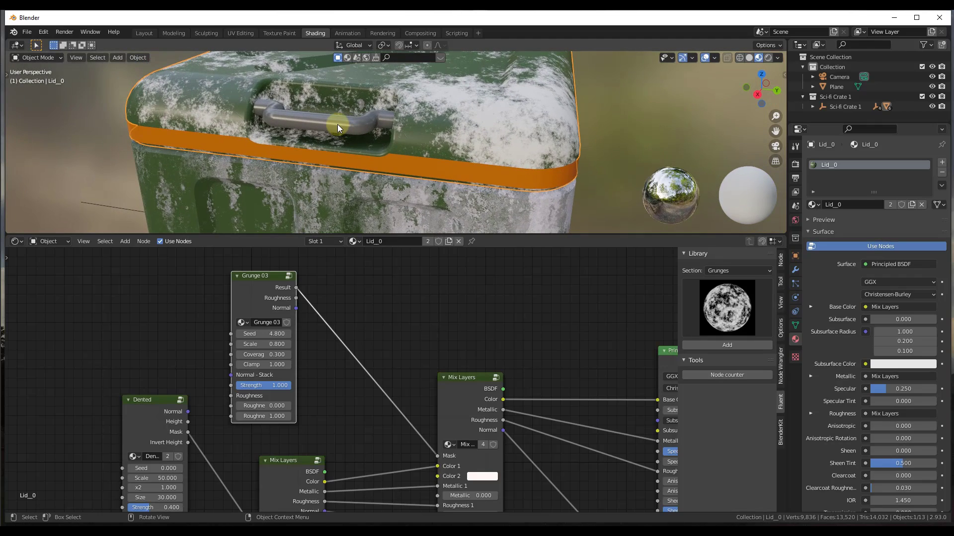
# - Select the lid's handle and add a Mix Layers node to its dark grey paint material
pyautogui.click(341, 124)
pyautogui.scroll(-2, 469, 288)
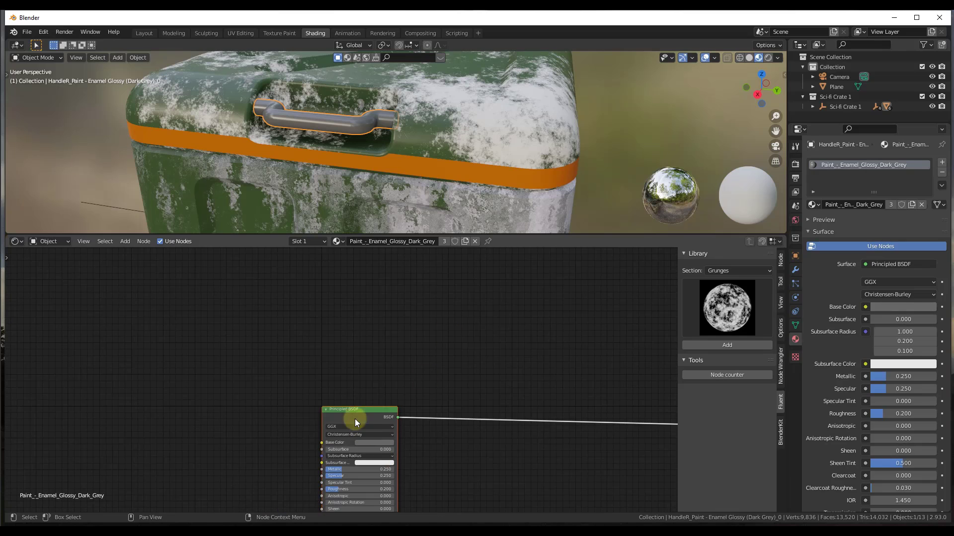
pyautogui.moveTo(354, 419); pyautogui.dragTo(395, 306, button='middle')
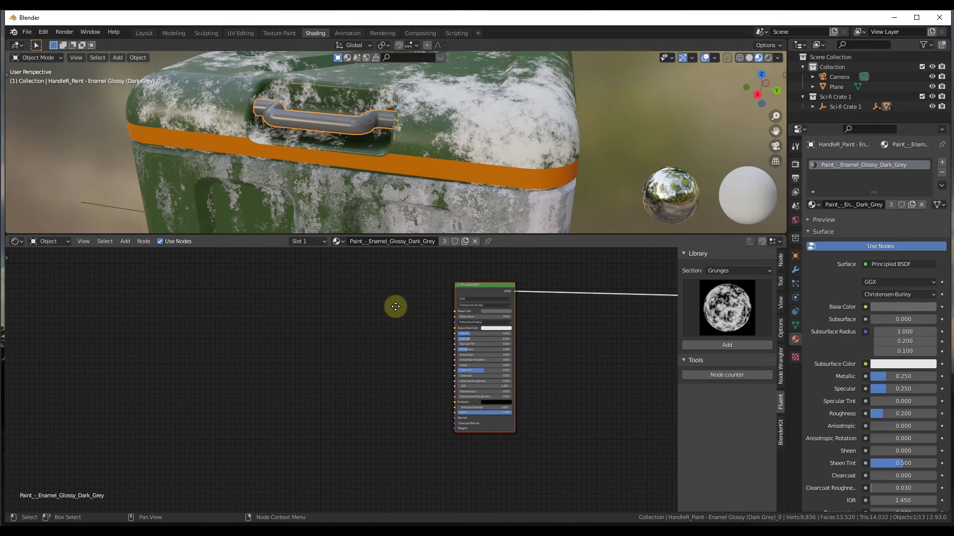
pyautogui.moveTo(466, 297); pyautogui.dragTo(514, 302)
pyautogui.press('f')
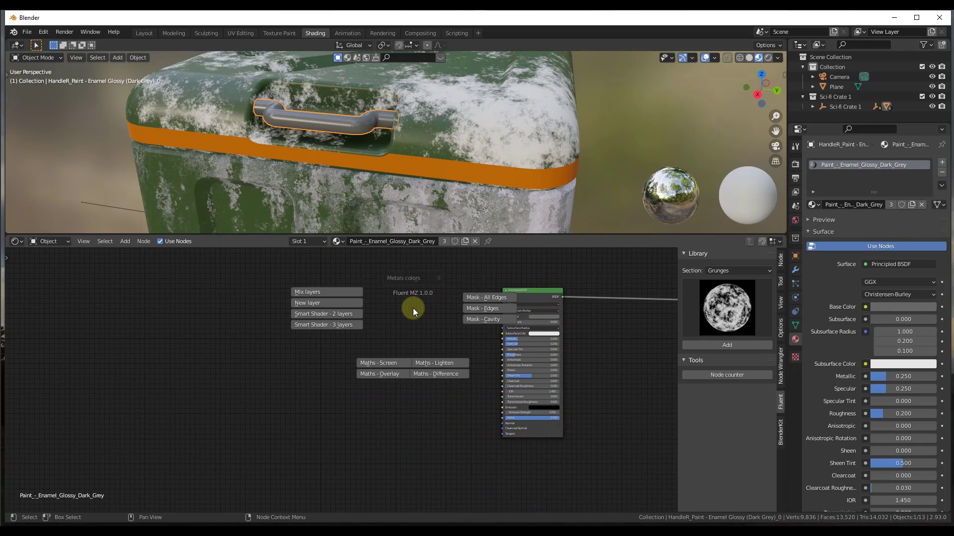
pyautogui.click(338, 314)
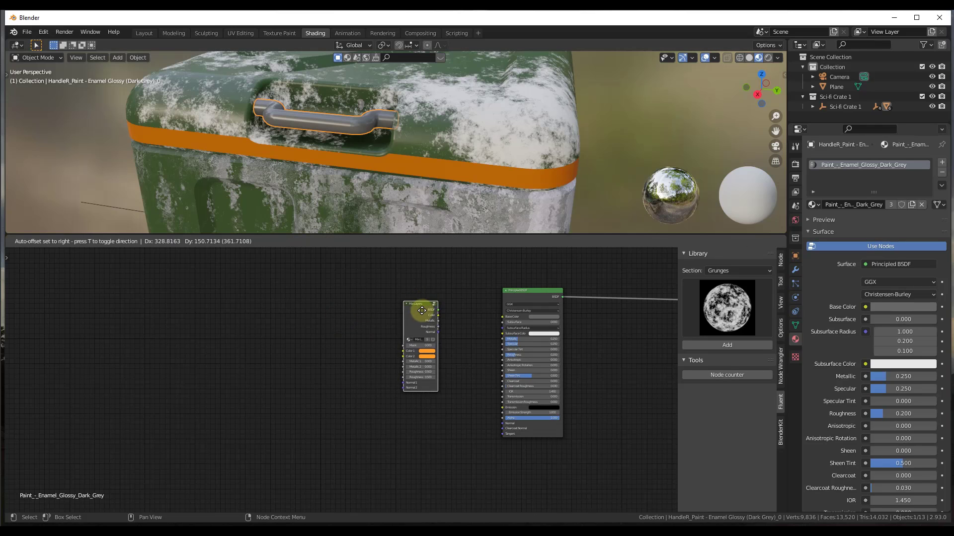
pyautogui.click(395, 287)
pyautogui.scroll(4, 368, 374)
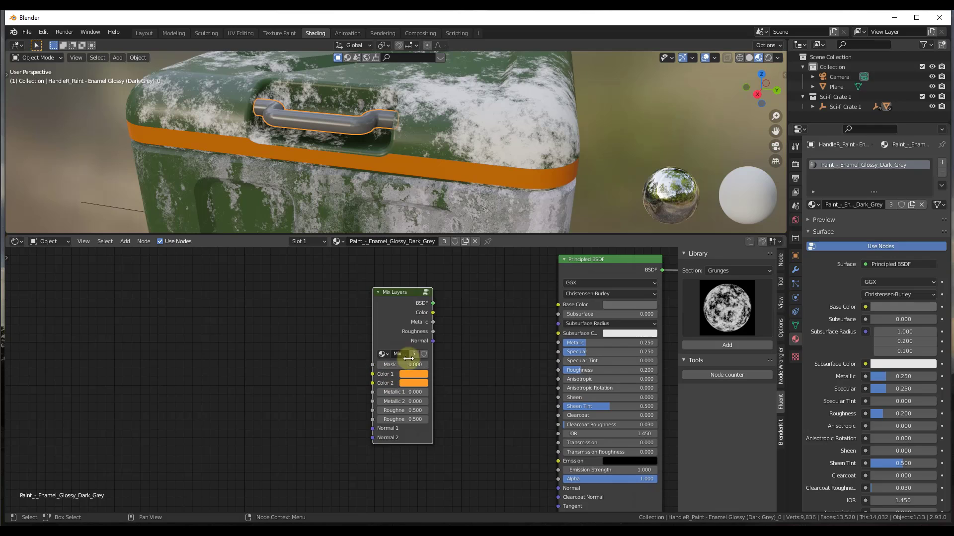
# - Connect the Mix Layers Color, Metallic, Roughness and Normal outputs to the handle's Principled BSDF and set Color 1 to near-black
pyautogui.moveTo(432, 316); pyautogui.dragTo(556, 305)
pyautogui.moveTo(434, 322); pyautogui.dragTo(557, 342)
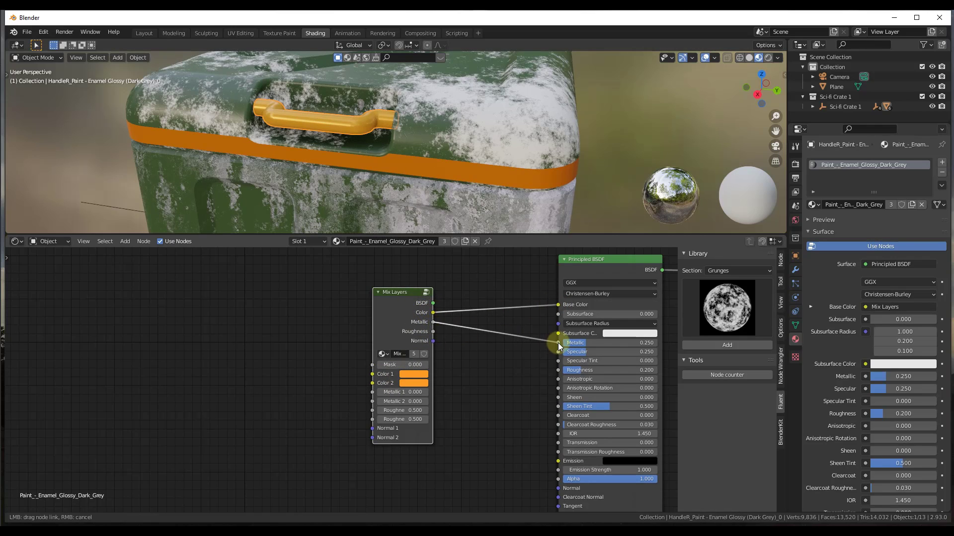
pyautogui.moveTo(433, 331); pyautogui.dragTo(558, 370)
pyautogui.moveTo(433, 341); pyautogui.dragTo(557, 488)
pyautogui.click(413, 374)
pyautogui.click(474, 300)
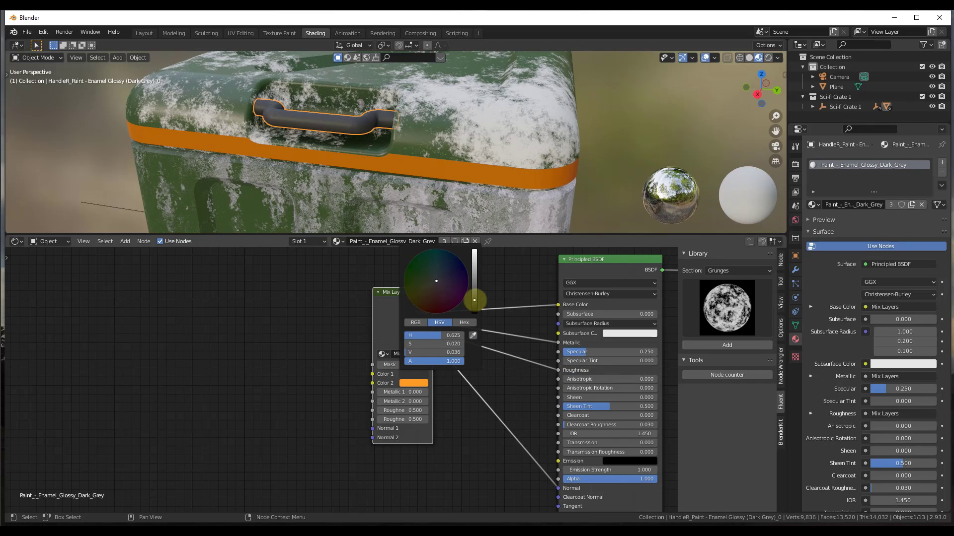
pyautogui.moveTo(392, 305); pyautogui.dragTo(411, 316)
# - Add the long scratches node from the Imperfections library and connect its Mask to the handle's Mix Layers Mask
pyautogui.click(720, 272)
pyautogui.click(720, 282)
pyautogui.click(727, 308)
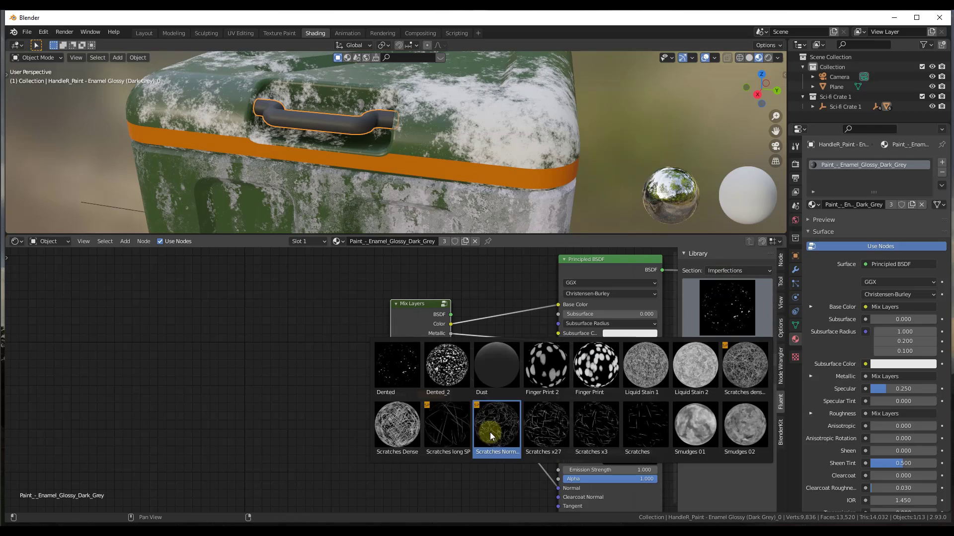
pyautogui.click(490, 430)
pyautogui.moveTo(285, 325); pyautogui.dragTo(390, 376)
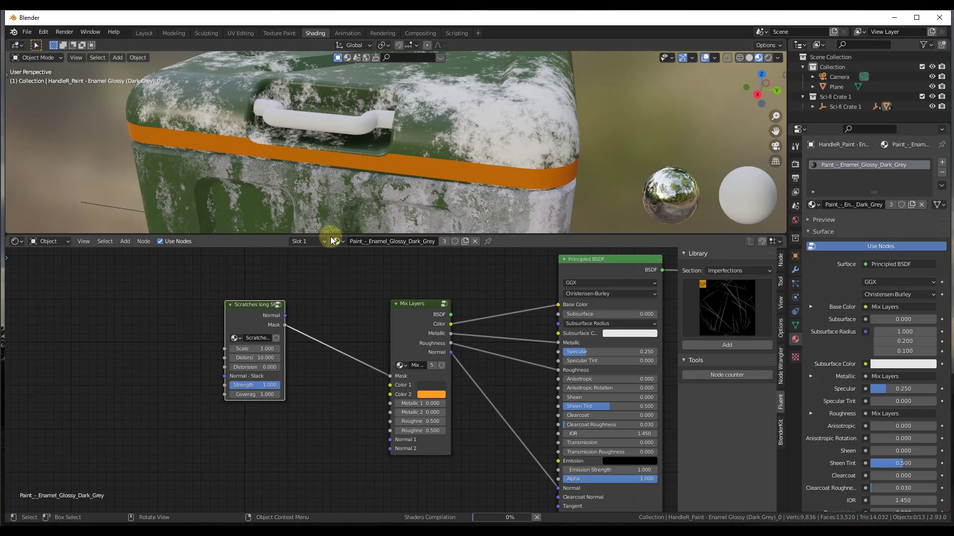
# - Set the handle's Mix Layers Color 2 to pale lavender and the long scratches' scale to 2.1
pyautogui.scroll(4, 340, 130)
pyautogui.click(431, 394)
pyautogui.click(452, 305)
pyautogui.moveTo(245, 349); pyautogui.dragTo(273, 349)
# - Connect the scratches' Normal output to Normal 1 and set Metallic 1 to 1 on the handle's Mix Layers node
pyautogui.moveTo(285, 316); pyautogui.dragTo(390, 439)
pyautogui.moveTo(417, 403); pyautogui.dragTo(445, 404)
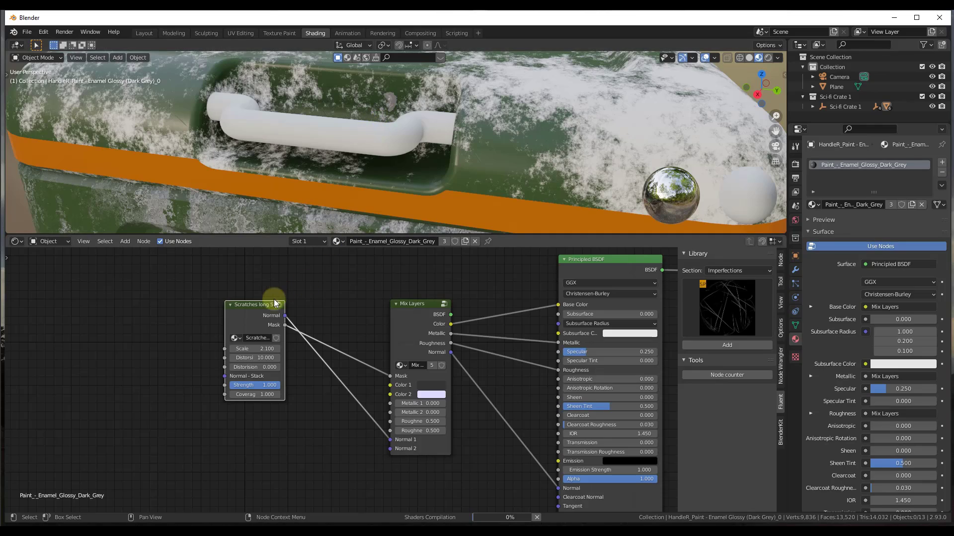
pyautogui.moveTo(343, 188); pyautogui.dragTo(363, 123, button='middle')
pyautogui.scroll(-3, 454, 196)
pyautogui.moveTo(455, 196); pyautogui.dragTo(461, 148, button='middle')
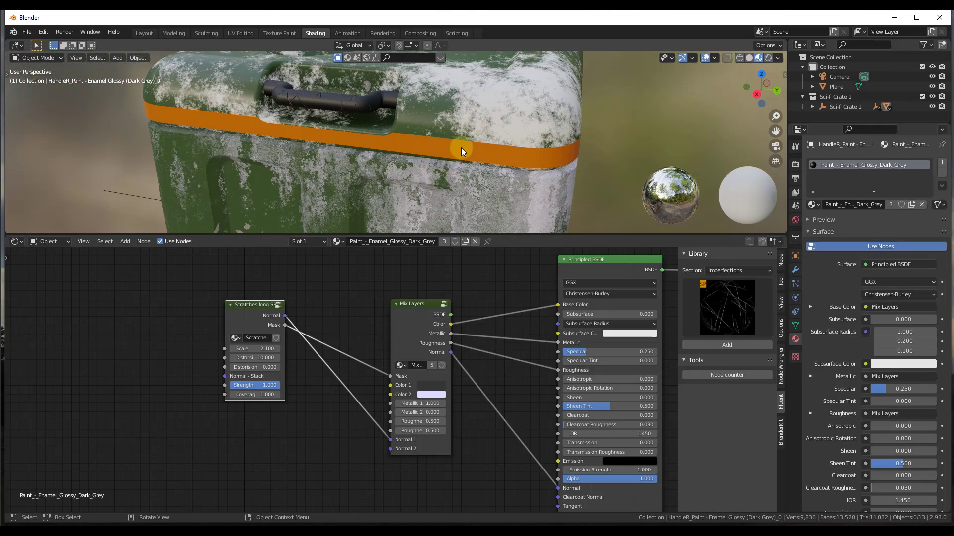
# - Add a two-layer Smart Shader to the material of the lid's orange trim and spread out its nodes
pyautogui.click(461, 147)
pyautogui.moveTo(277, 347); pyautogui.dragTo(495, 294)
pyautogui.scroll(-2, 492, 293)
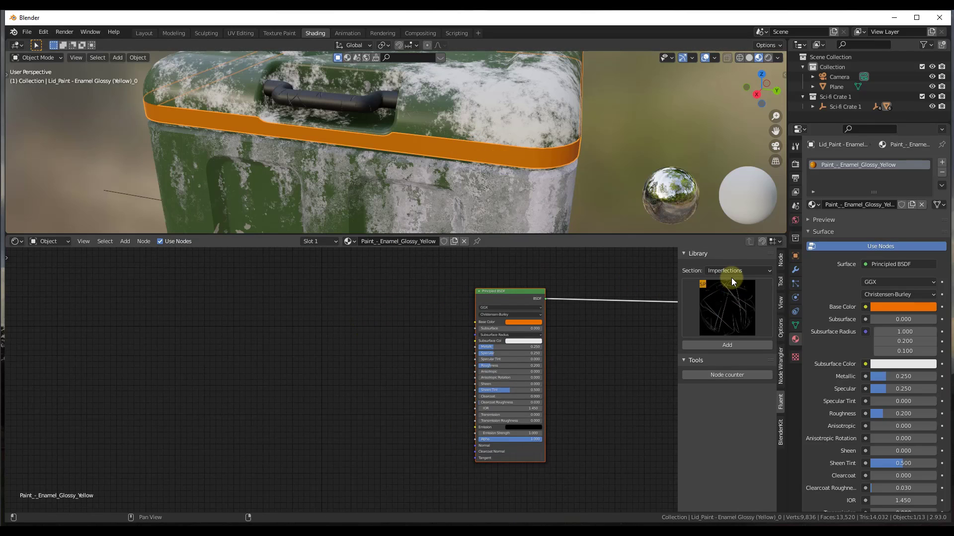
pyautogui.moveTo(535, 167); pyautogui.dragTo(492, 164, button='middle')
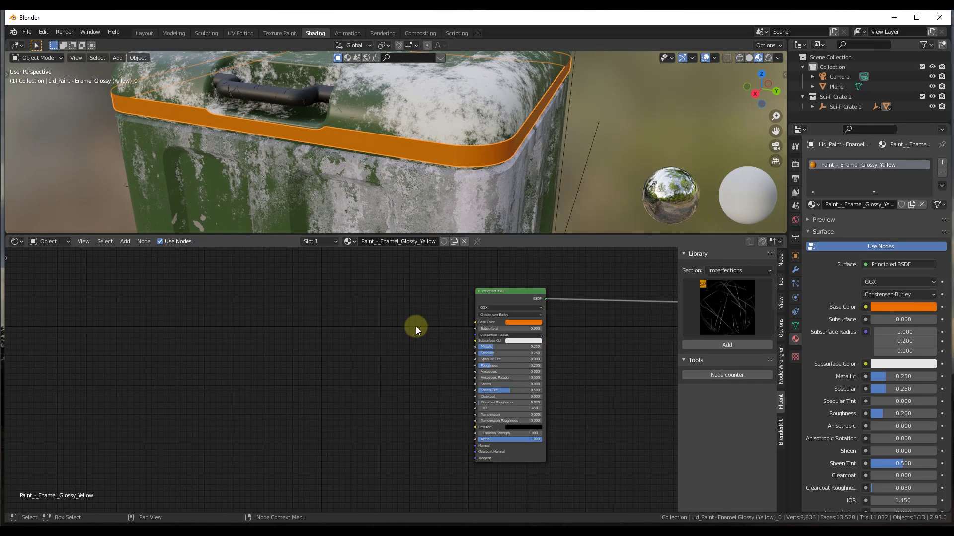
pyautogui.press('f')
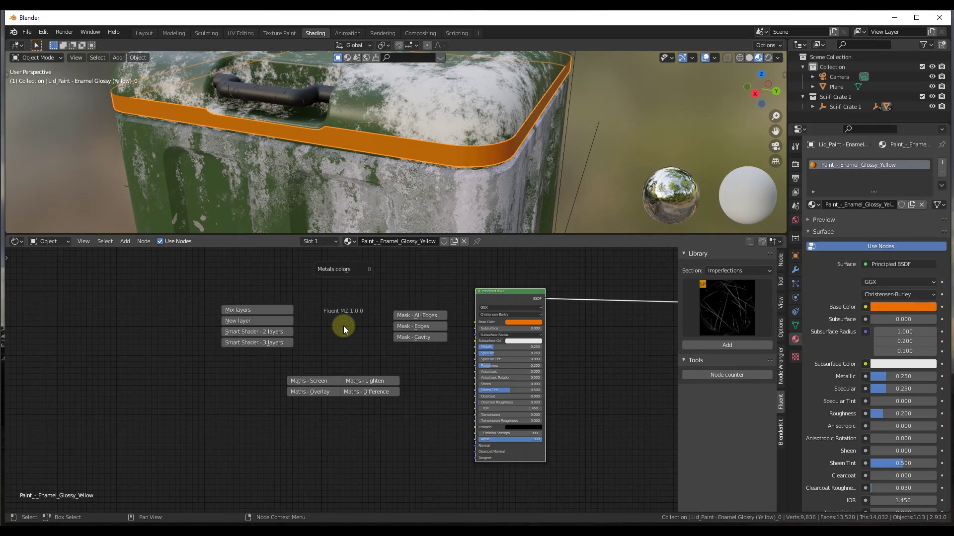
pyautogui.click(256, 332)
pyautogui.moveTo(377, 261); pyautogui.dragTo(273, 279)
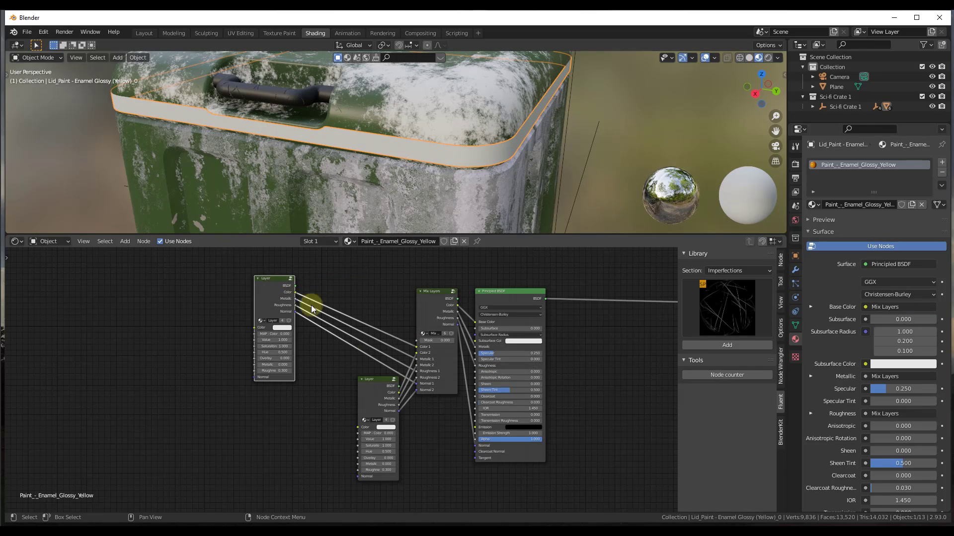
pyautogui.moveTo(377, 379); pyautogui.dragTo(284, 399)
pyautogui.moveTo(429, 298); pyautogui.dragTo(415, 305)
# - Set the trim's first Layer node to a near-black color with Metallic 1
pyautogui.click(282, 328)
pyautogui.moveTo(323, 246); pyautogui.dragTo(324, 276)
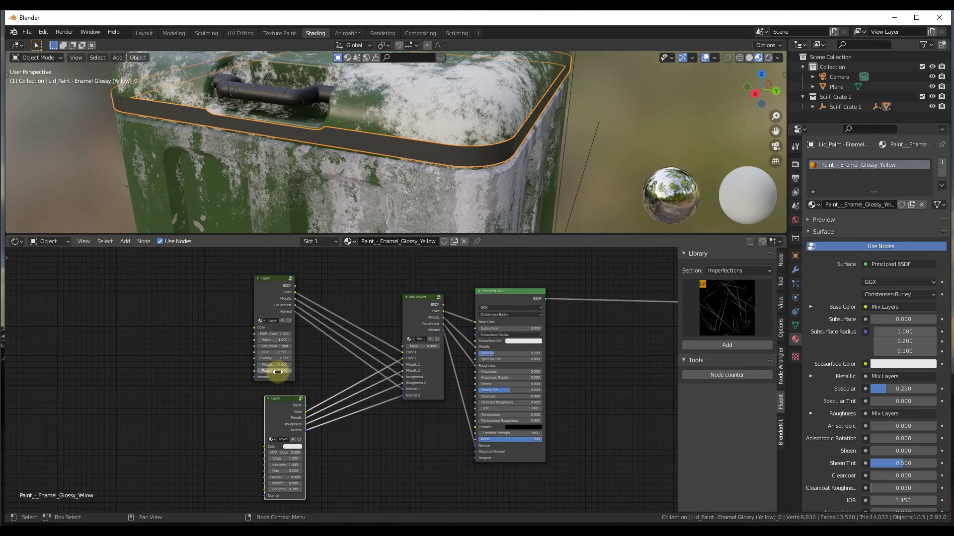
pyautogui.moveTo(273, 365); pyautogui.dragTo(276, 365)
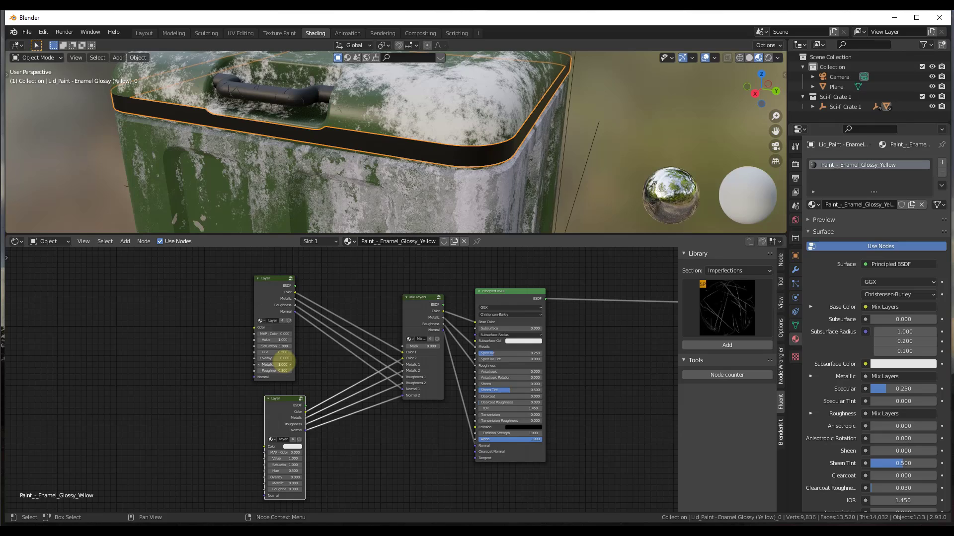
pyautogui.scroll(-4, 521, 94)
pyautogui.scroll(1, 439, 259)
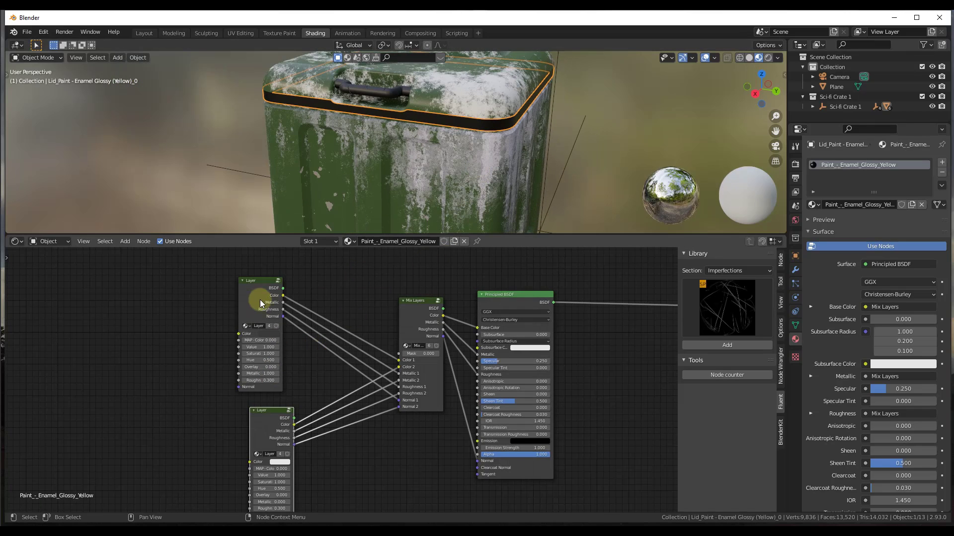
# - Move the trim's two Layer nodes farther away from the Mix Layers node
pyautogui.moveTo(261, 300); pyautogui.dragTo(219, 301)
pyautogui.moveTo(267, 425); pyautogui.dragTo(232, 438)
pyautogui.scroll(4, 350, 333)
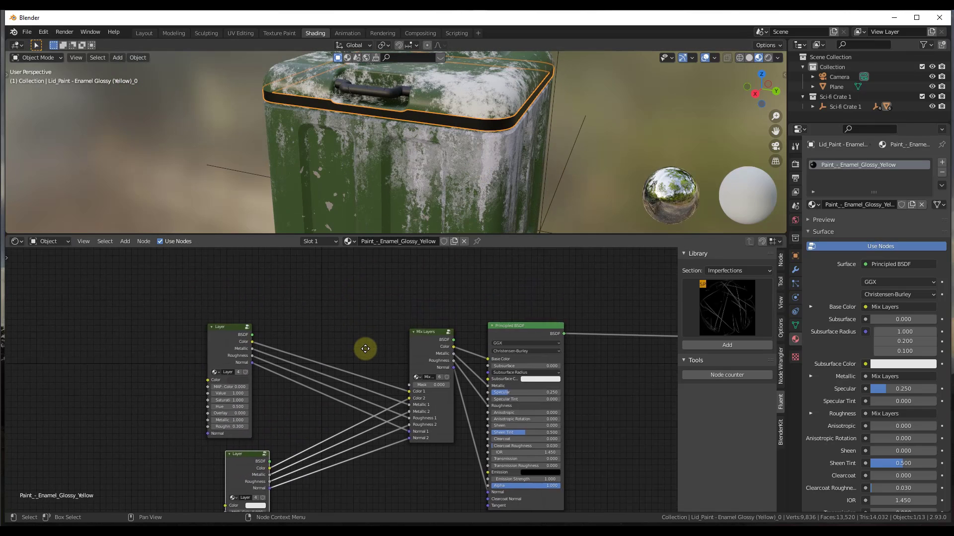
pyautogui.hotkey('ctrl', 'shift', 'f')
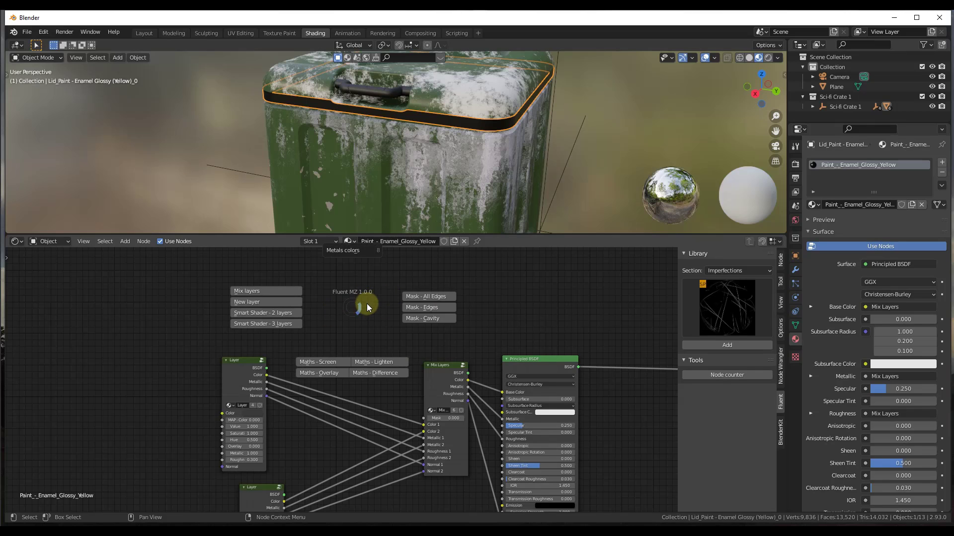
pyautogui.click(357, 309)
pyautogui.scroll(5, 503, 116)
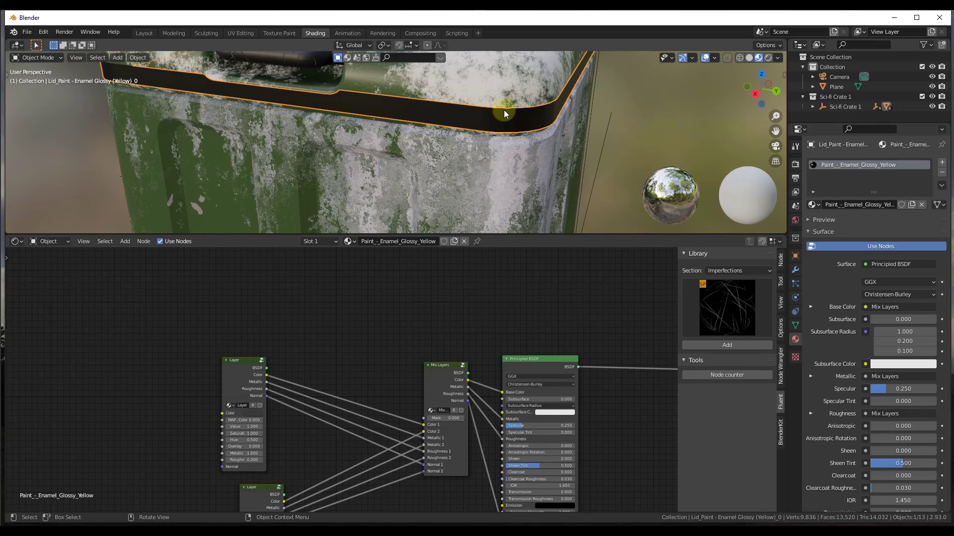
# - Add a Grunge gradient node to the trim's material and connect its Mask to the Mix Layers Mask
pyautogui.click(721, 270)
pyautogui.click(722, 295)
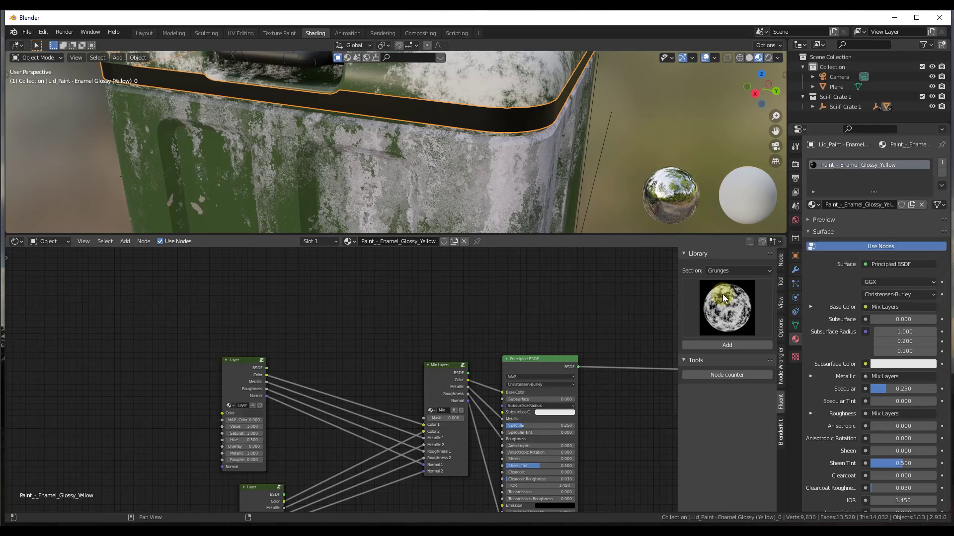
pyautogui.click(732, 308)
pyautogui.click(743, 366)
pyautogui.click(386, 331)
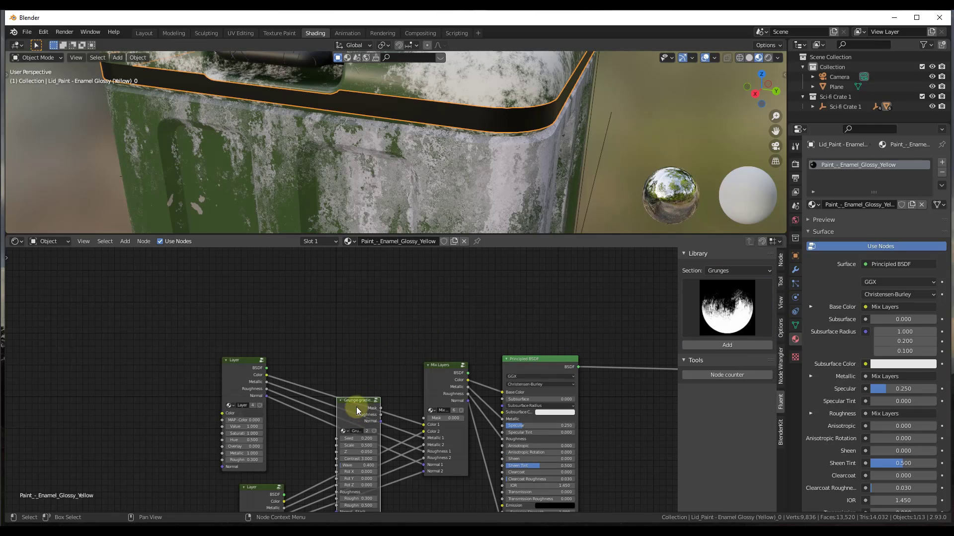
pyautogui.moveTo(356, 407); pyautogui.dragTo(413, 405)
pyautogui.scroll(-1, 343, 265)
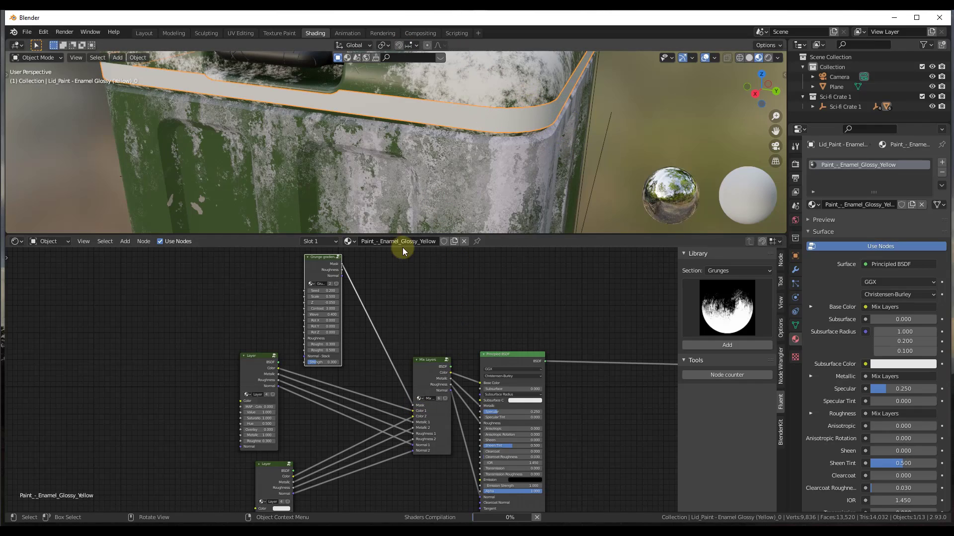
# - Set the trim's Grunge gradient Z value to 0 and inspect the grunge on the lid's trim
pyautogui.click(338, 303)
pyautogui.scroll(-4, 526, 119)
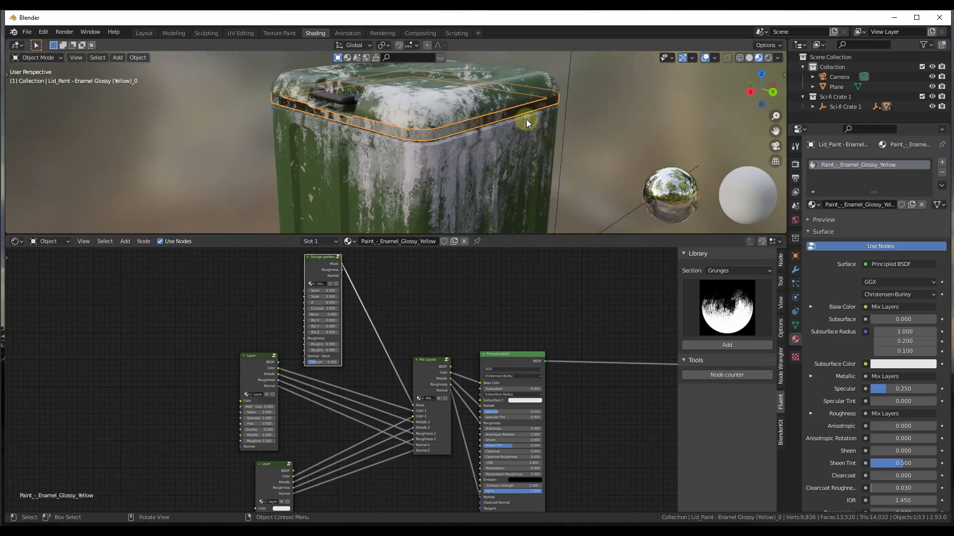
pyautogui.scroll(3, 421, 144)
pyautogui.scroll(2, 413, 123)
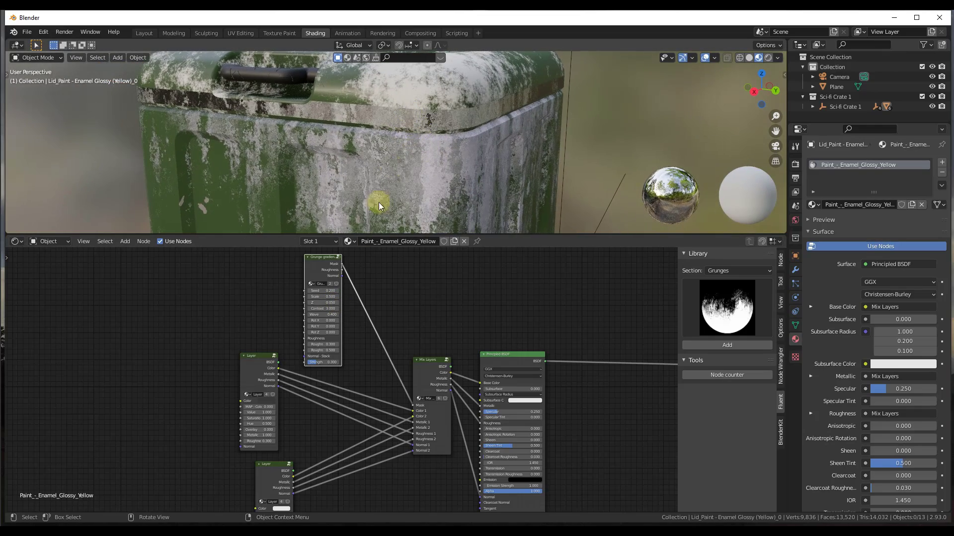